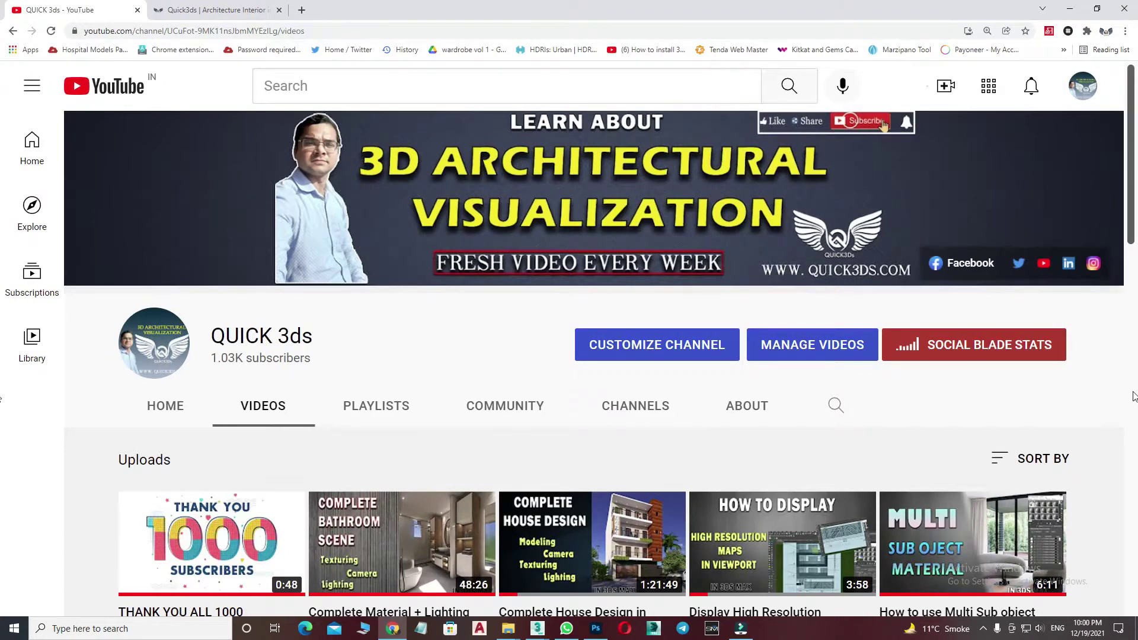
# Scroll the QUICK 3ds Videos list, then switch to the Quick3ds 3d Library tab
pyautogui.scroll(-2, 1132, 395)
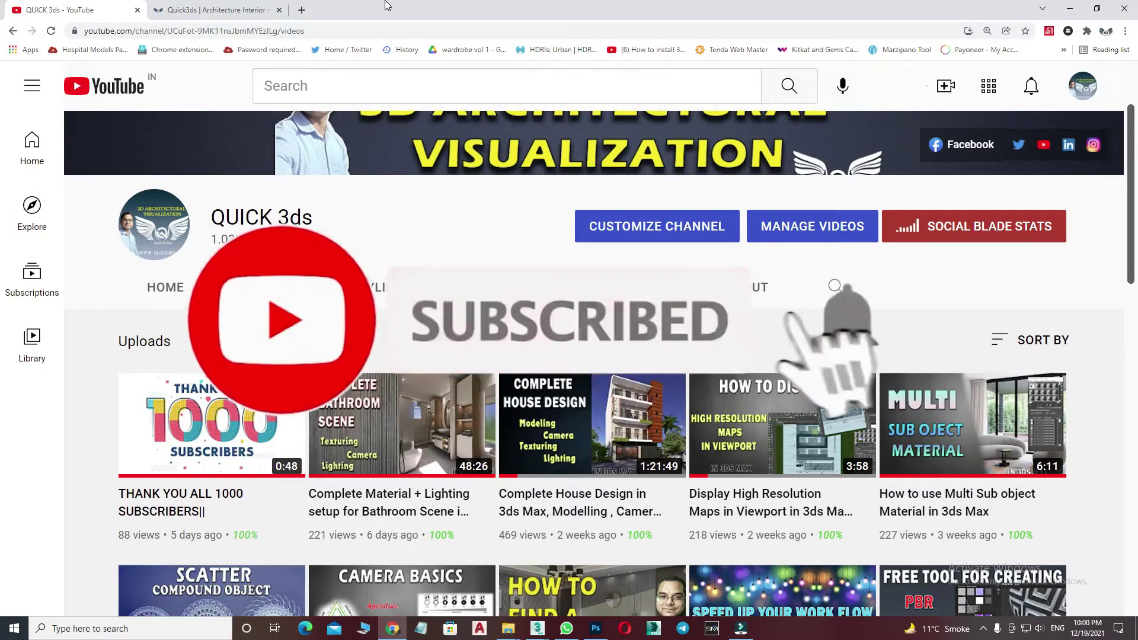
pyautogui.click(216, 8)
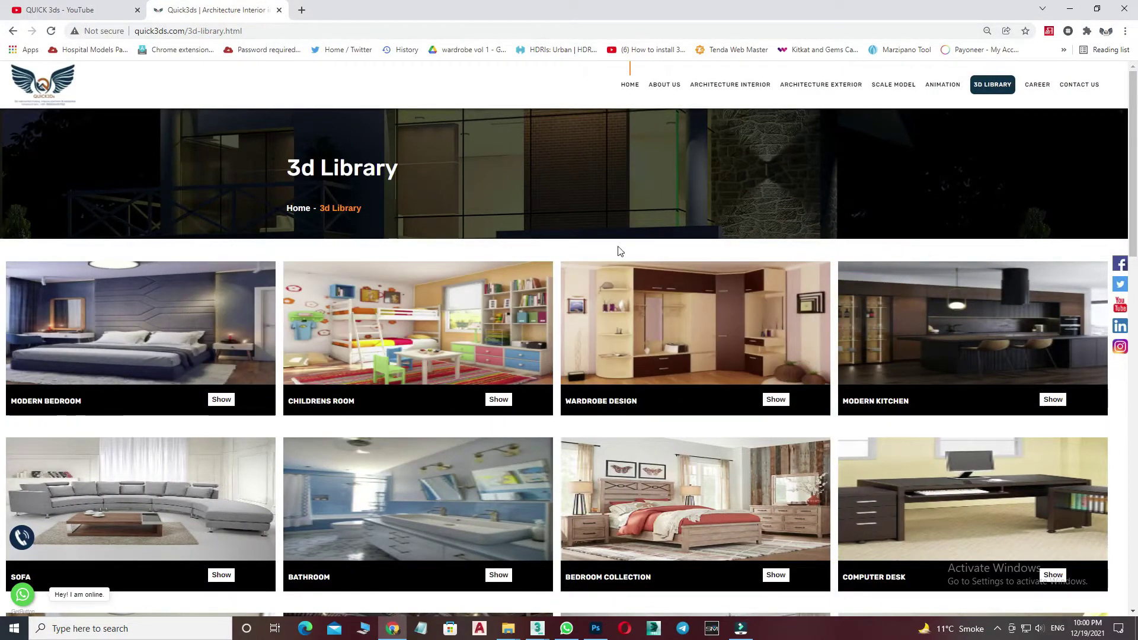
# Go from the Quick3ds home page to 3D Library and open Modern Bedroom's Drive folder
pyautogui.click(45, 83)
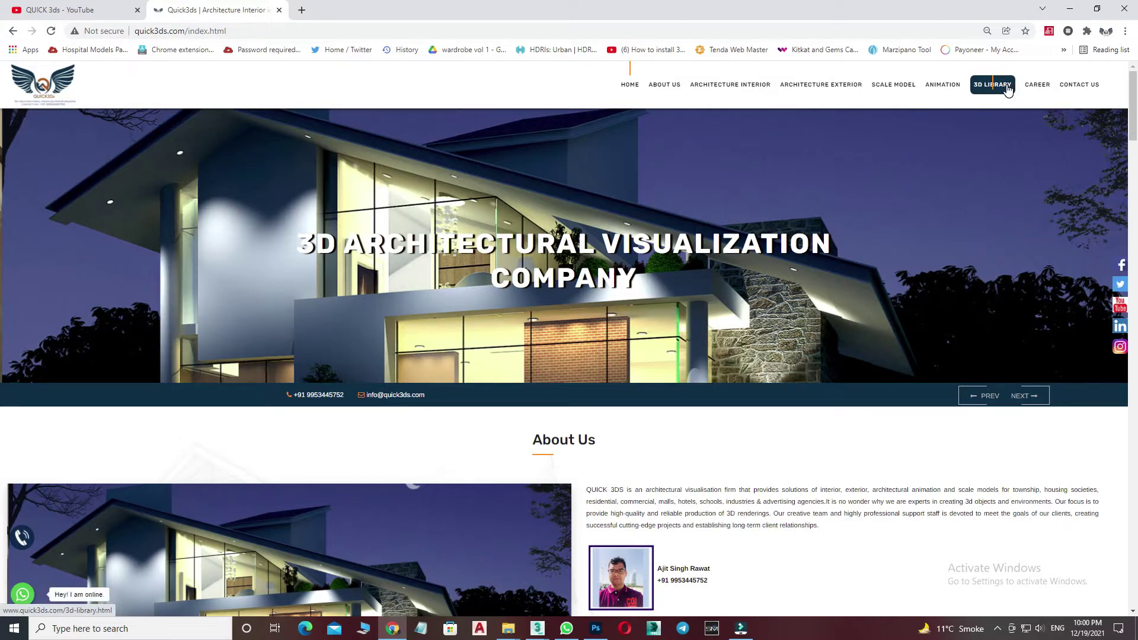
pyautogui.click(1008, 87)
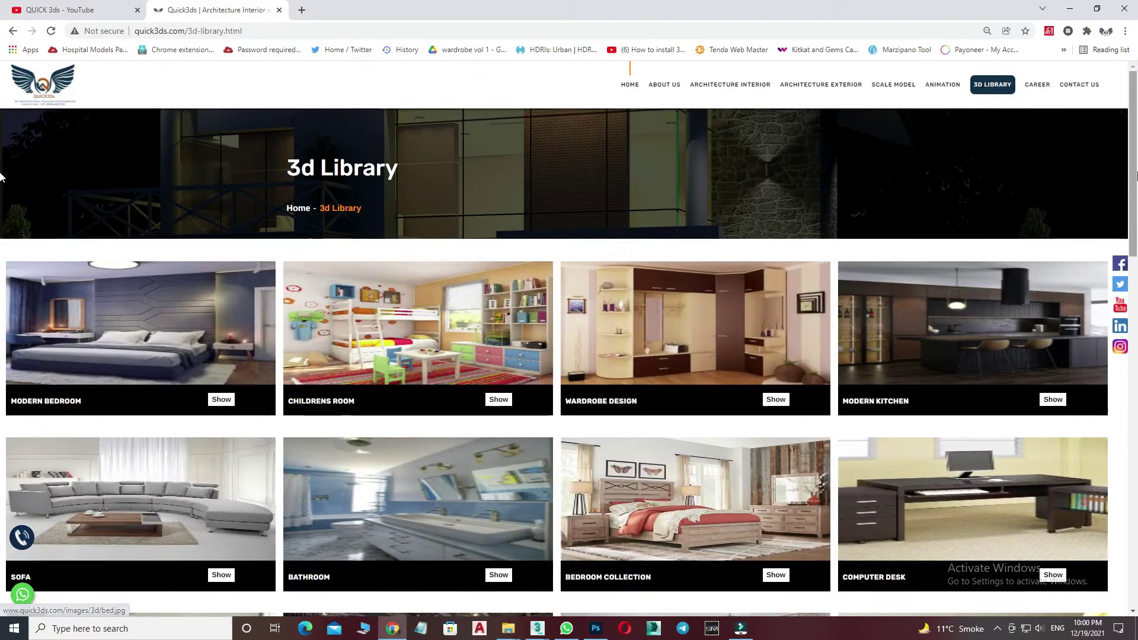
pyautogui.scroll(-1, 942, 330)
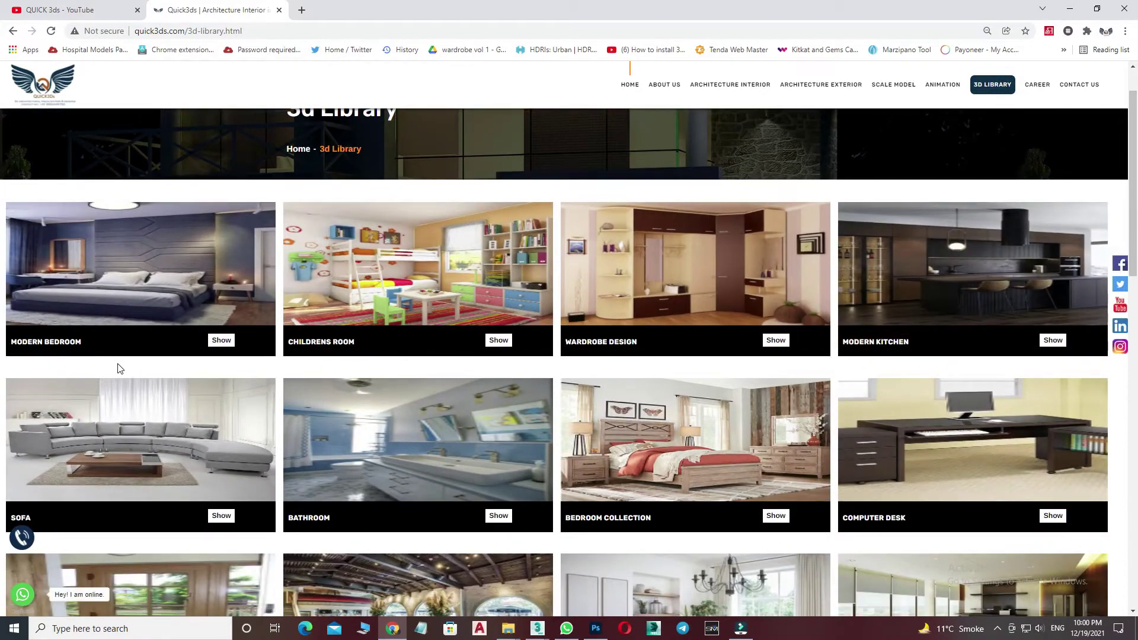
pyautogui.click(224, 344)
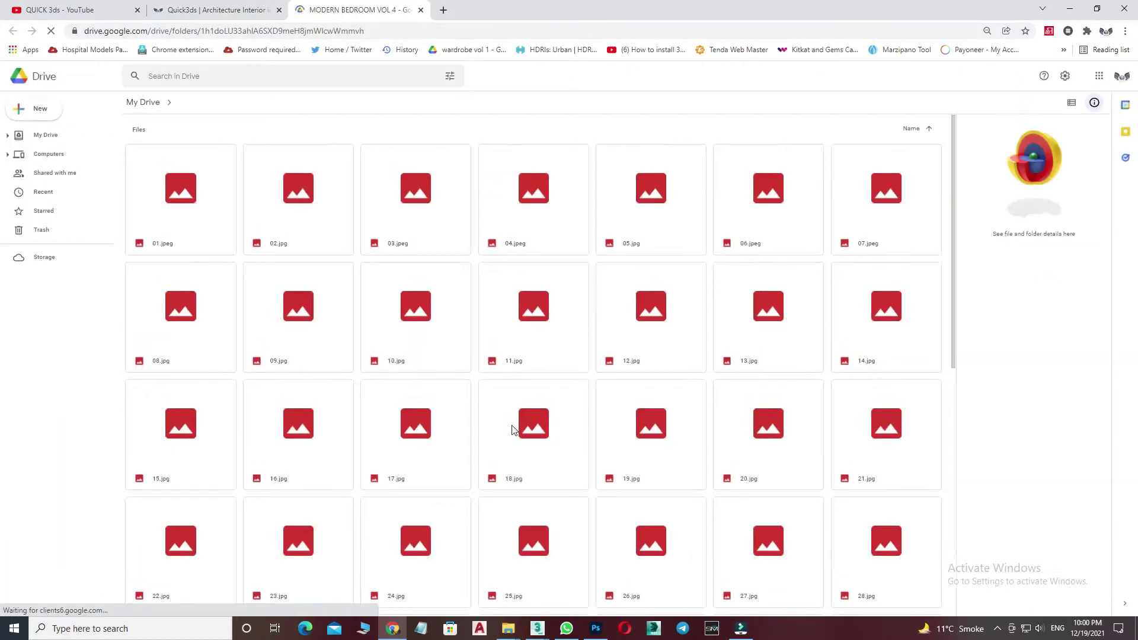
# Preview 01.jpeg full size, then bring forward the 01.max bedroom scene in 3ds Max
pyautogui.doubleClick(152, 197)
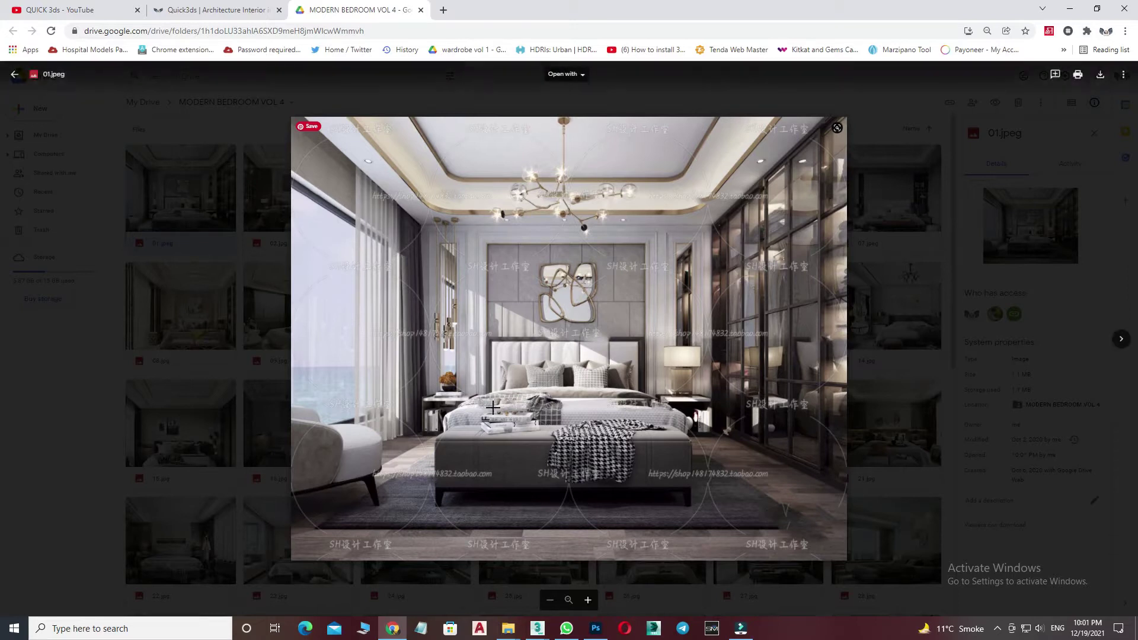
pyautogui.press('Escape')
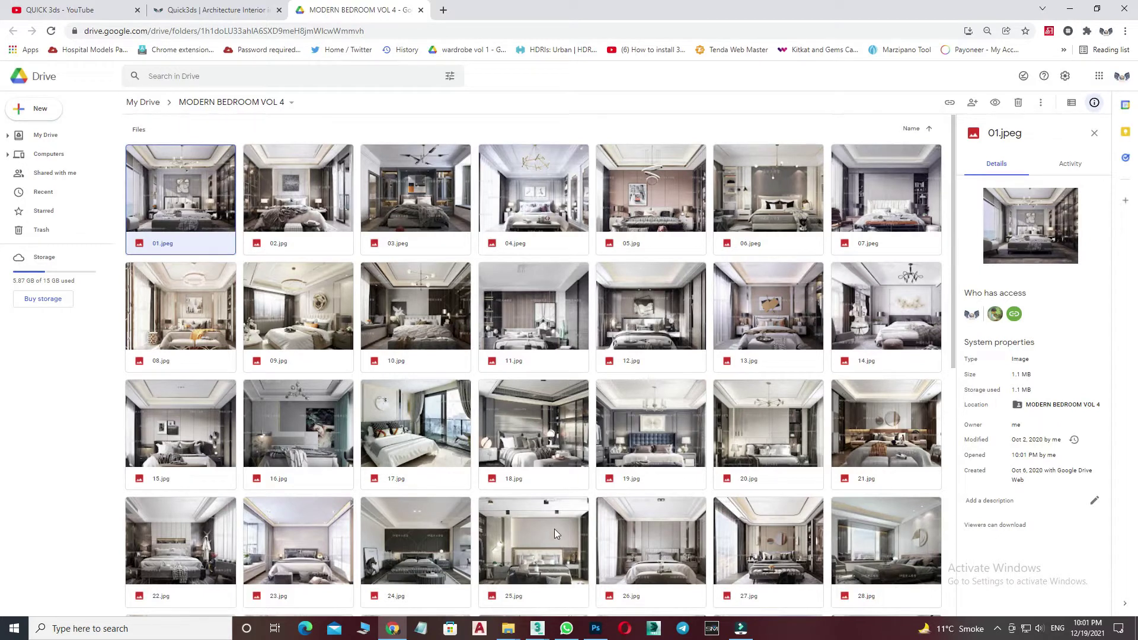
pyautogui.moveTo(536, 628)
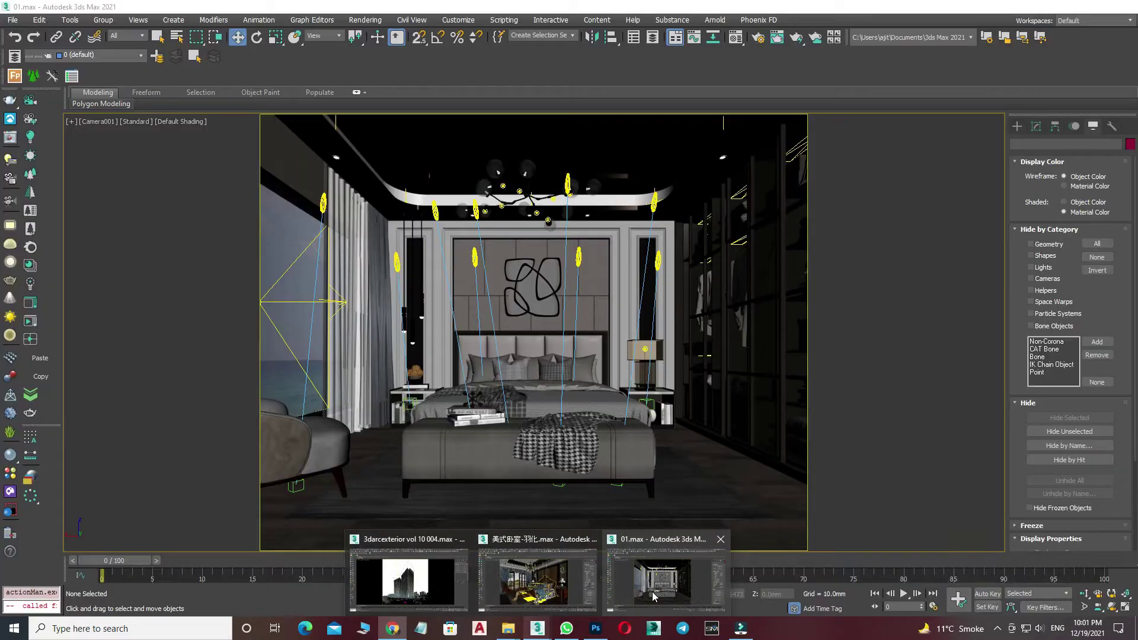
pyautogui.click(651, 592)
pyautogui.rightClick(585, 350)
pyautogui.click(588, 356)
pyautogui.rightClick(588, 355)
pyautogui.click(606, 365)
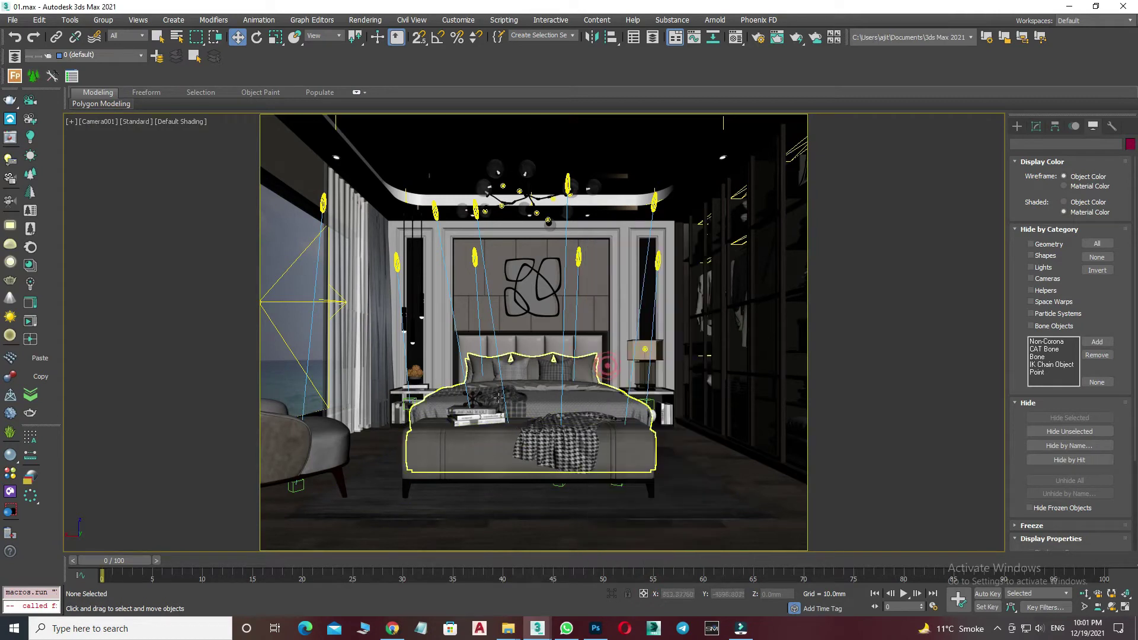
pyautogui.press('p')
pyautogui.moveTo(495, 395)
pyautogui.keyDown('alt'); pyautogui.mouseDown(button='middle')
pyautogui.moveTo(615, 405)
pyautogui.moveTo(628, 356)
pyautogui.moveTo(666, 370)
pyautogui.mouseUp(button='middle'); pyautogui.keyUp('alt')
pyautogui.scroll(5, 614, 367)
pyautogui.scroll(5, 628, 356)
pyautogui.scroll(-5, 666, 370)
pyautogui.press('c')
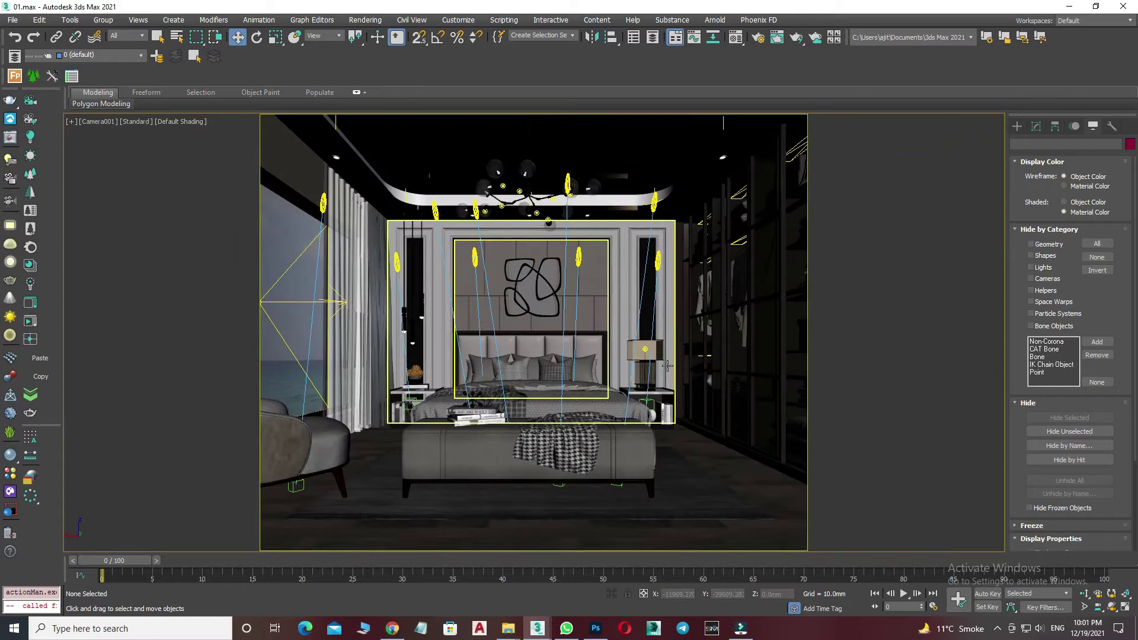
pyautogui.click(392, 628)
pyautogui.doubleClick(171, 197)
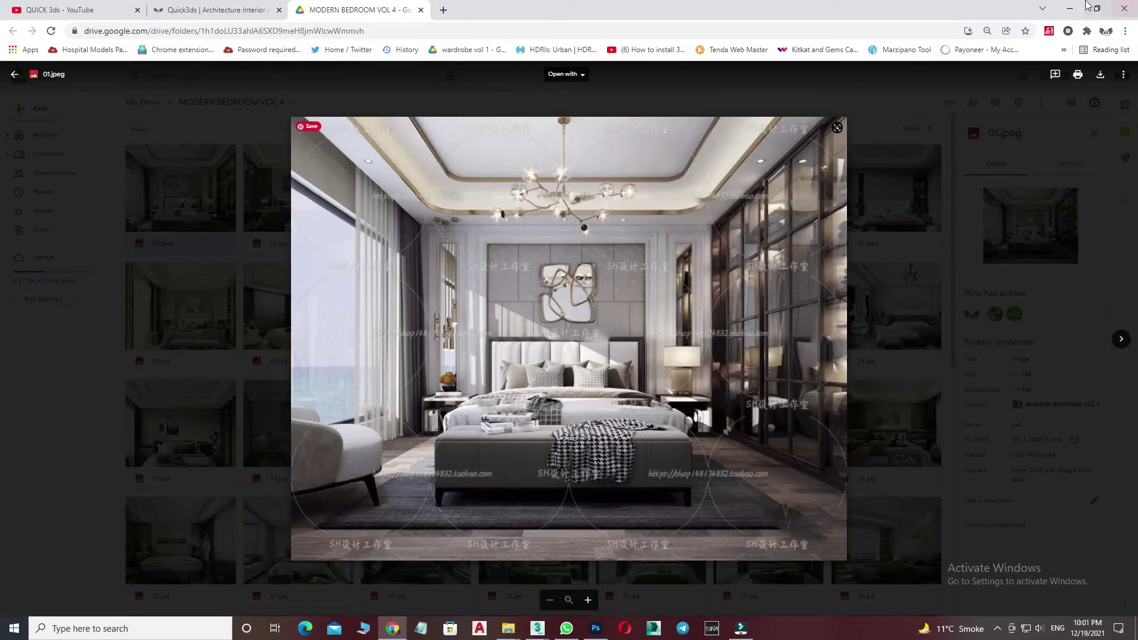
pyautogui.press('Escape')
pyautogui.hotkey('alt', 'Tab')
pyautogui.press('v')
pyautogui.press('p')
pyautogui.scroll(-3, 534, 332)
pyautogui.moveTo(533, 332)
pyautogui.keyDown('alt'); pyautogui.mouseDown(button='middle')
pyautogui.moveTo(640, 439)
pyautogui.moveTo(545, 382)
pyautogui.mouseUp(button='middle'); pyautogui.keyUp('alt')
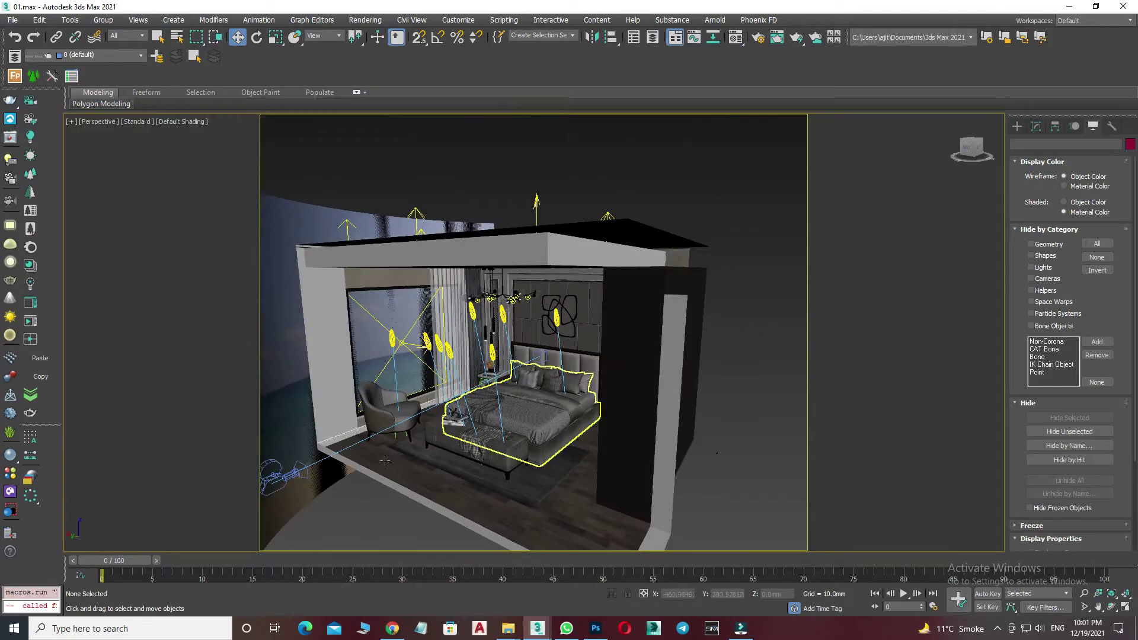
pyautogui.moveTo(394, 409)
pyautogui.mouseDown(button='middle')
pyautogui.moveTo(541, 391)
pyautogui.moveTo(534, 412)
pyautogui.moveTo(552, 364)
pyautogui.mouseUp(button='middle')
pyautogui.scroll(5, 533, 411)
pyautogui.scroll(3, 533, 411)
pyautogui.press('c')
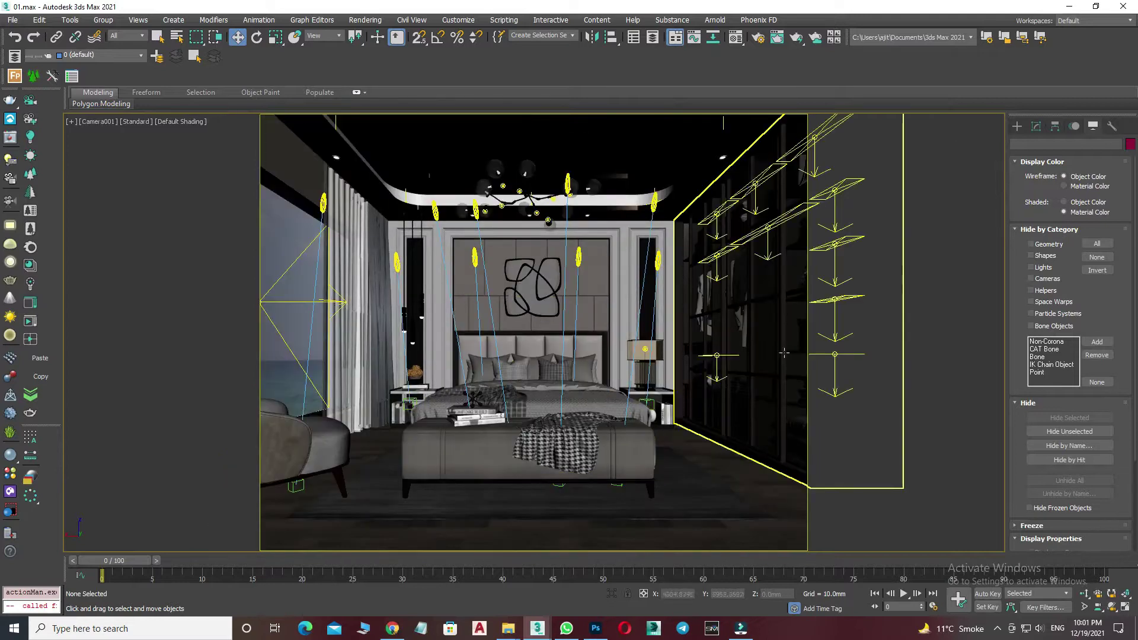
pyautogui.click(1036, 126)
pyautogui.click(758, 36)
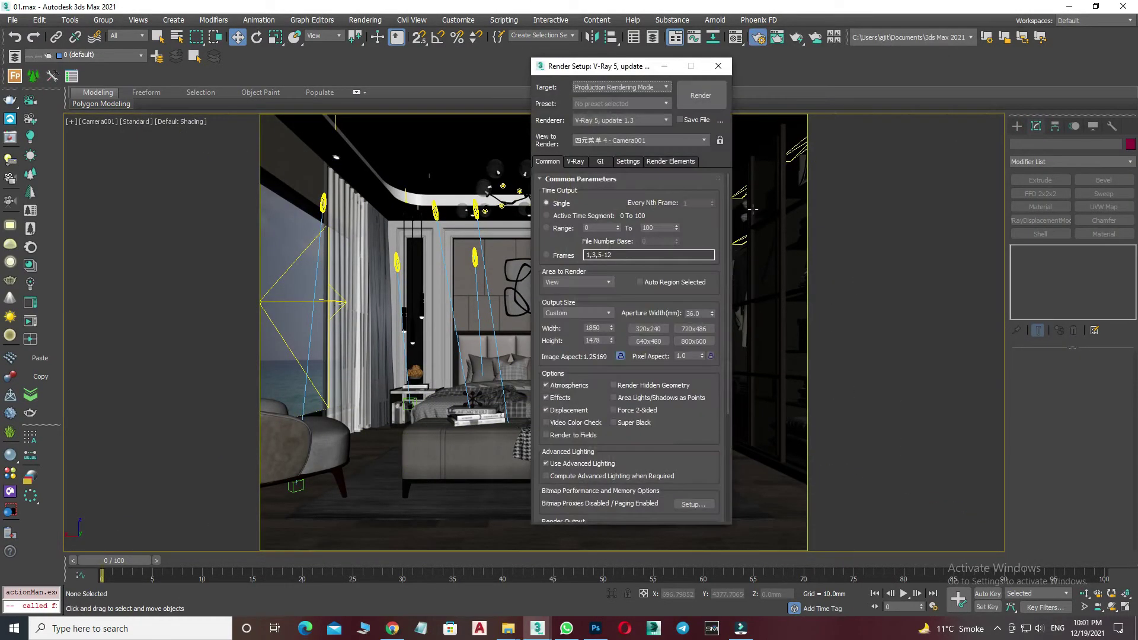
pyautogui.click(719, 65)
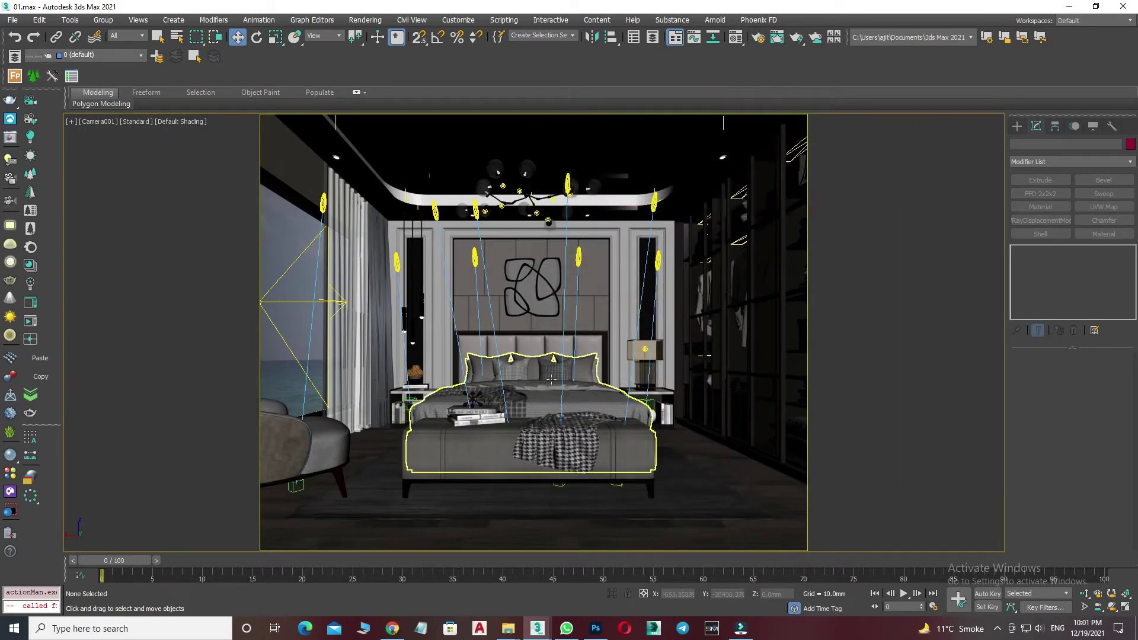
pyautogui.click(551, 378)
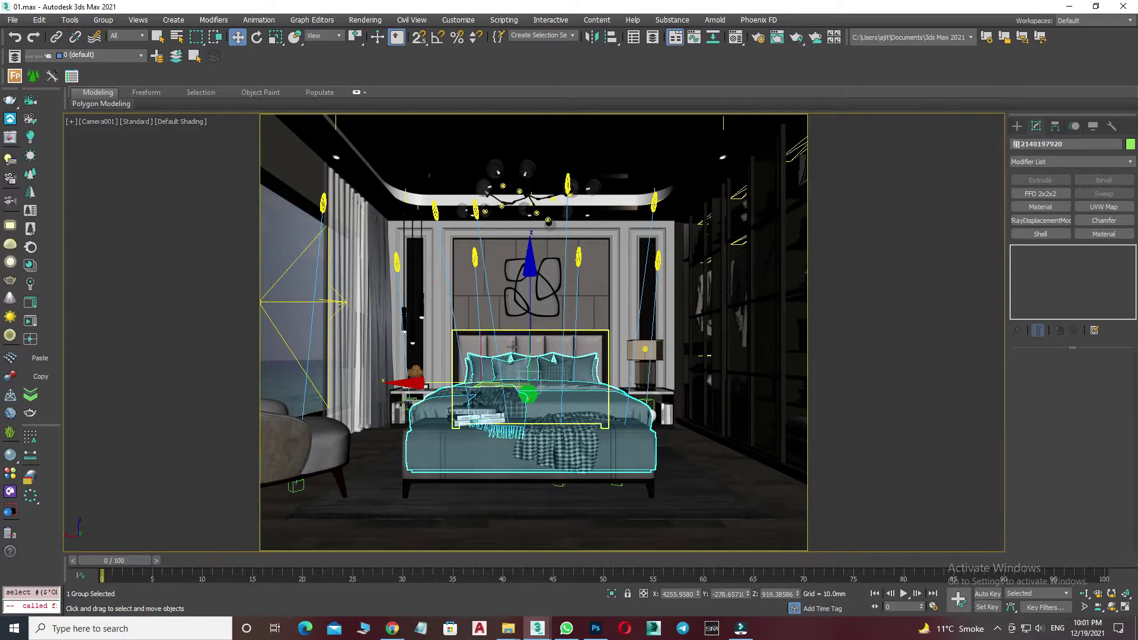
pyautogui.click(543, 351)
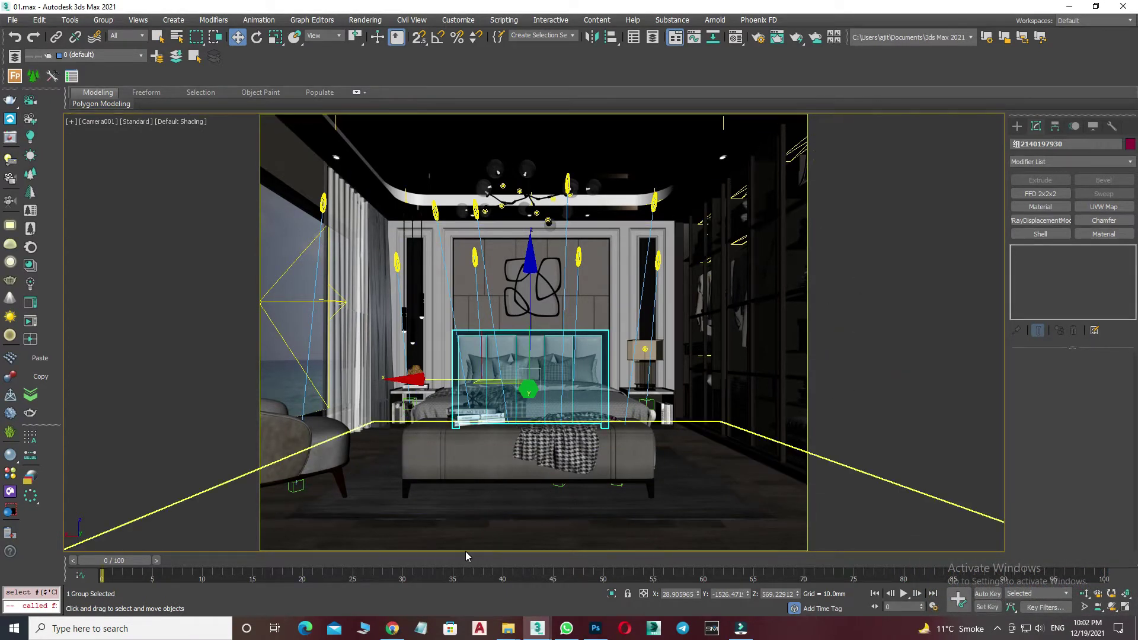
pyautogui.moveTo(507, 628)
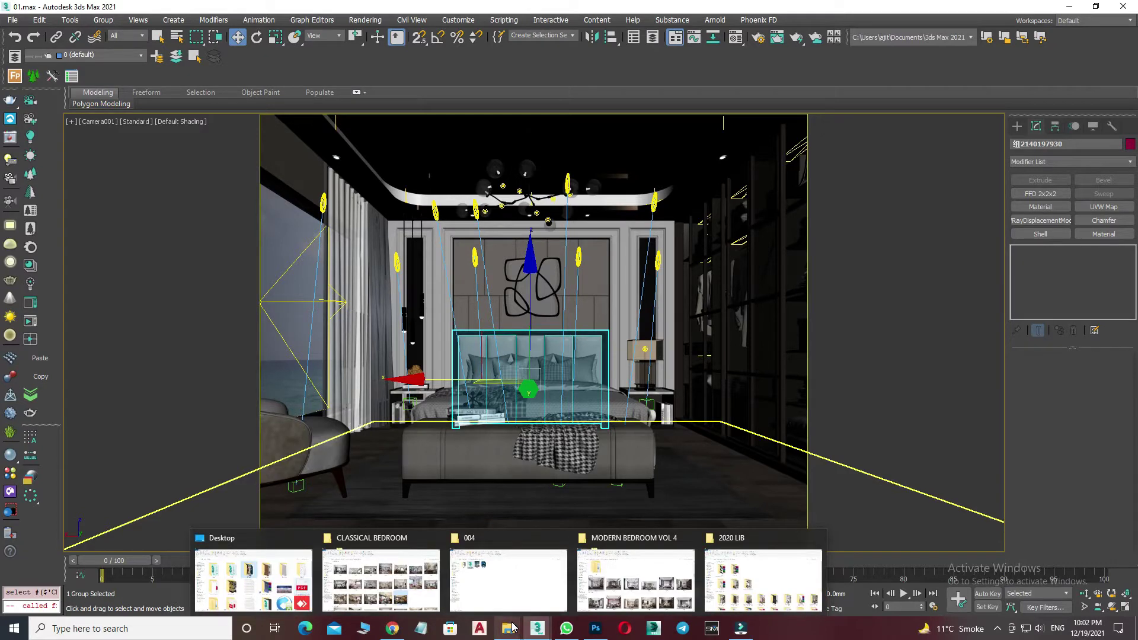
# Scroll through MODERN BEDROOM VOL 4's previews from 01.jpeg to 100.jpg, then show File Explorer
pyautogui.click(392, 628)
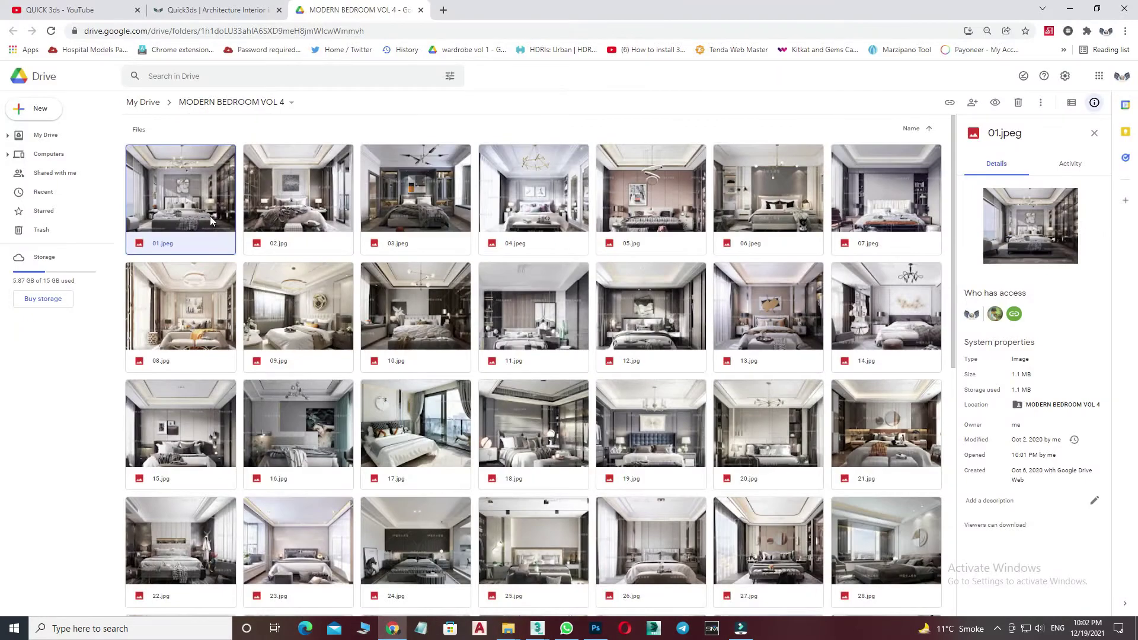
pyautogui.scroll(-8, 635, 402)
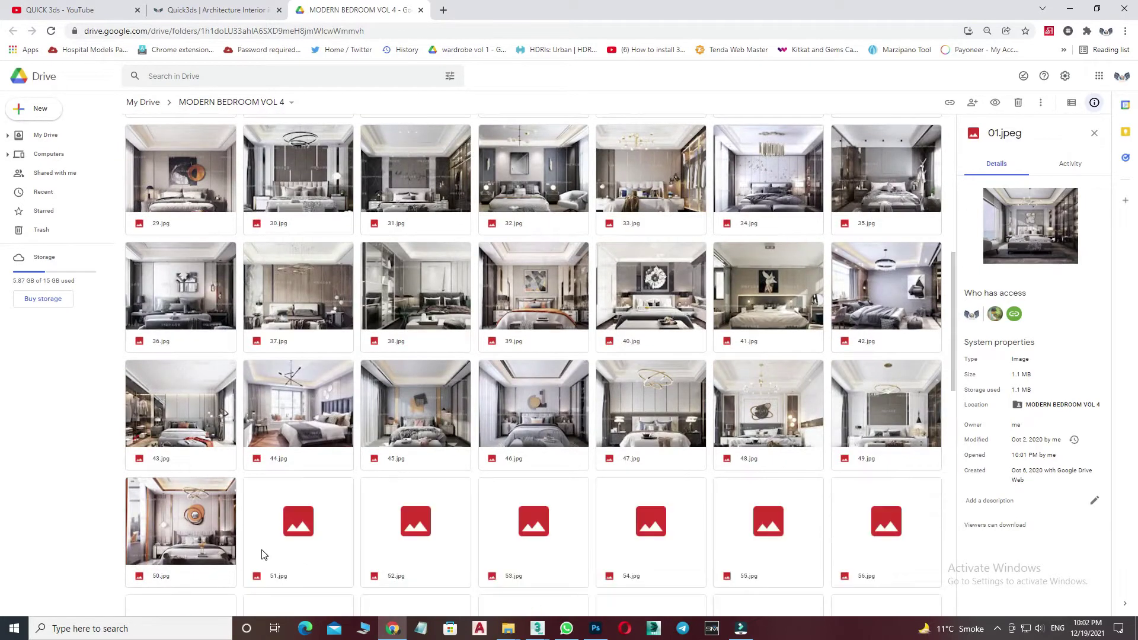
pyautogui.scroll(-5, 201, 553)
pyautogui.scroll(-8, 202, 550)
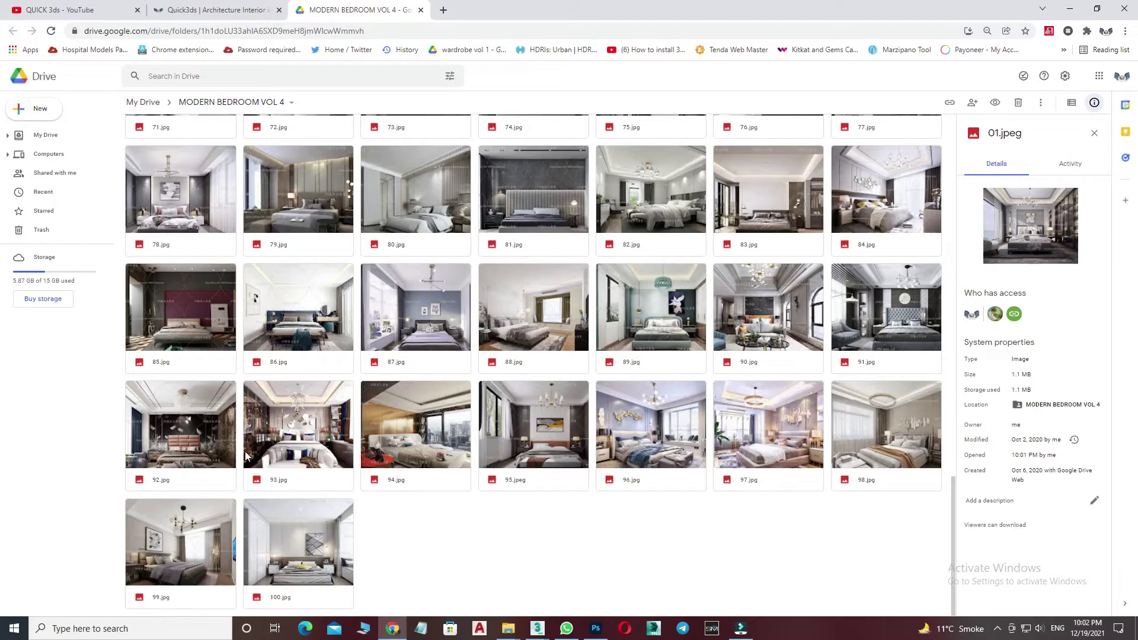
pyautogui.scroll(9, 409, 451)
pyautogui.scroll(1, 402, 441)
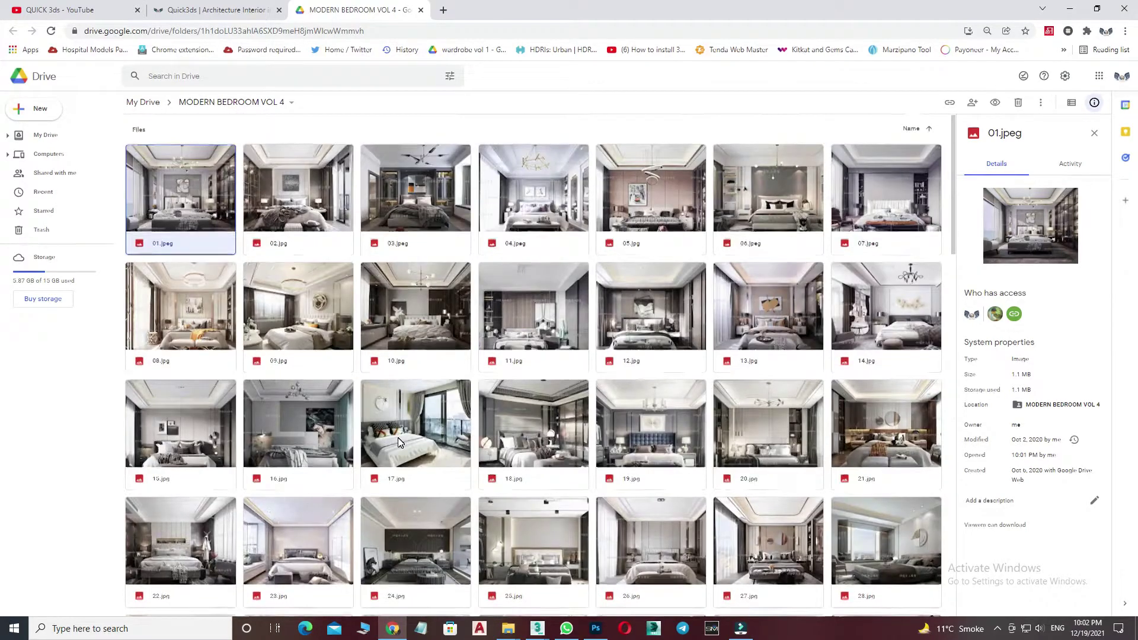
pyautogui.scroll(-8, 396, 439)
pyautogui.scroll(-3, 395, 438)
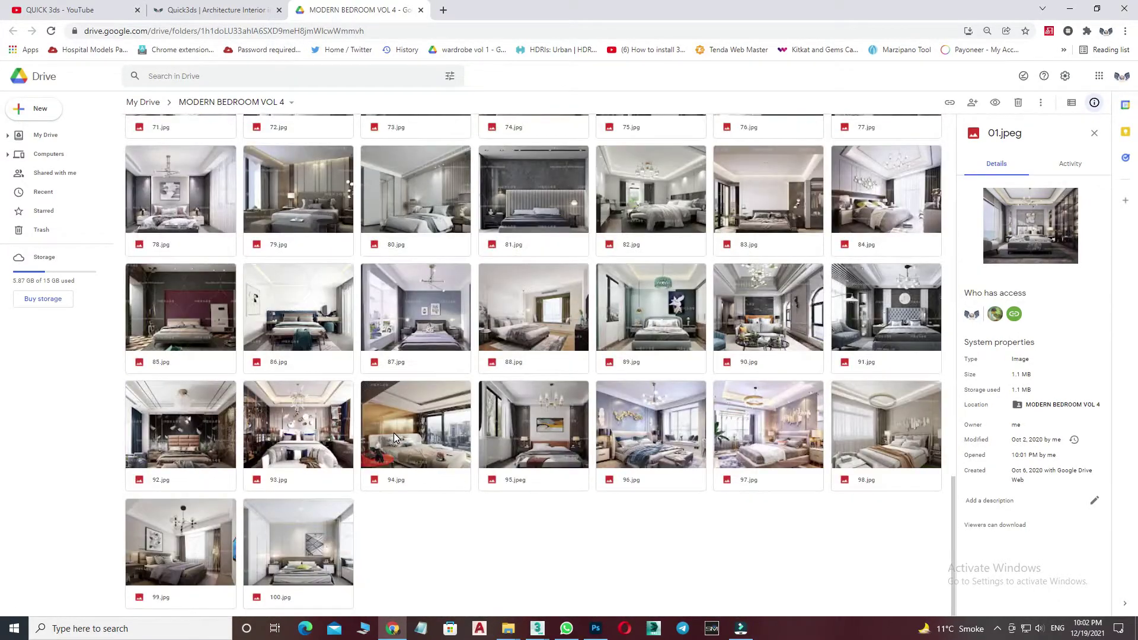
pyautogui.scroll(10, 448, 424)
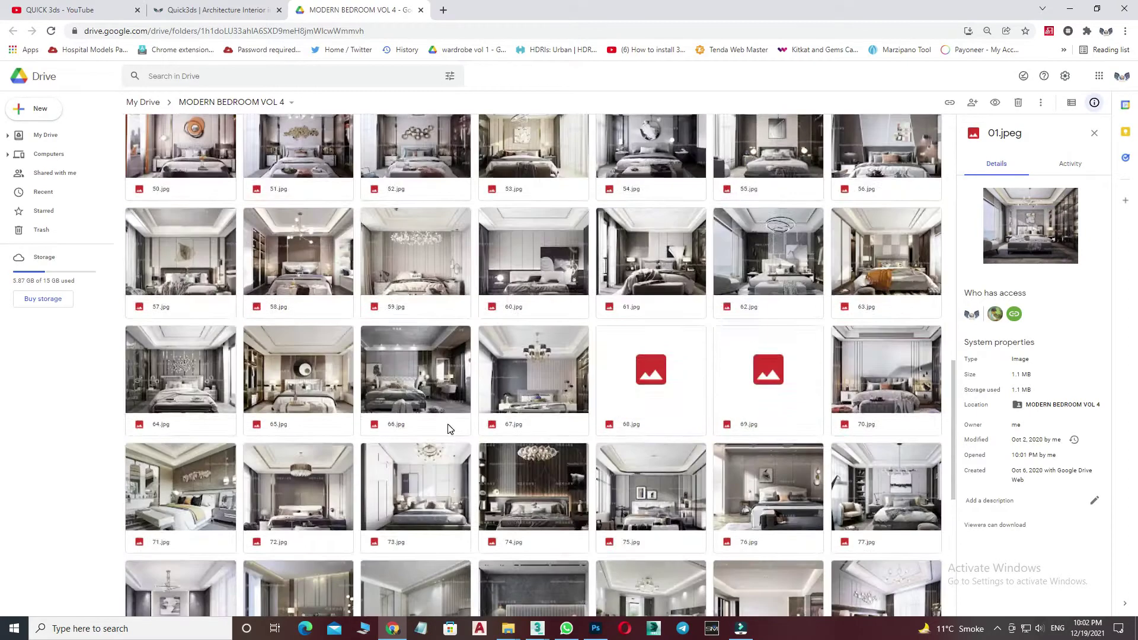
pyautogui.scroll(5, 447, 426)
pyautogui.click(508, 628)
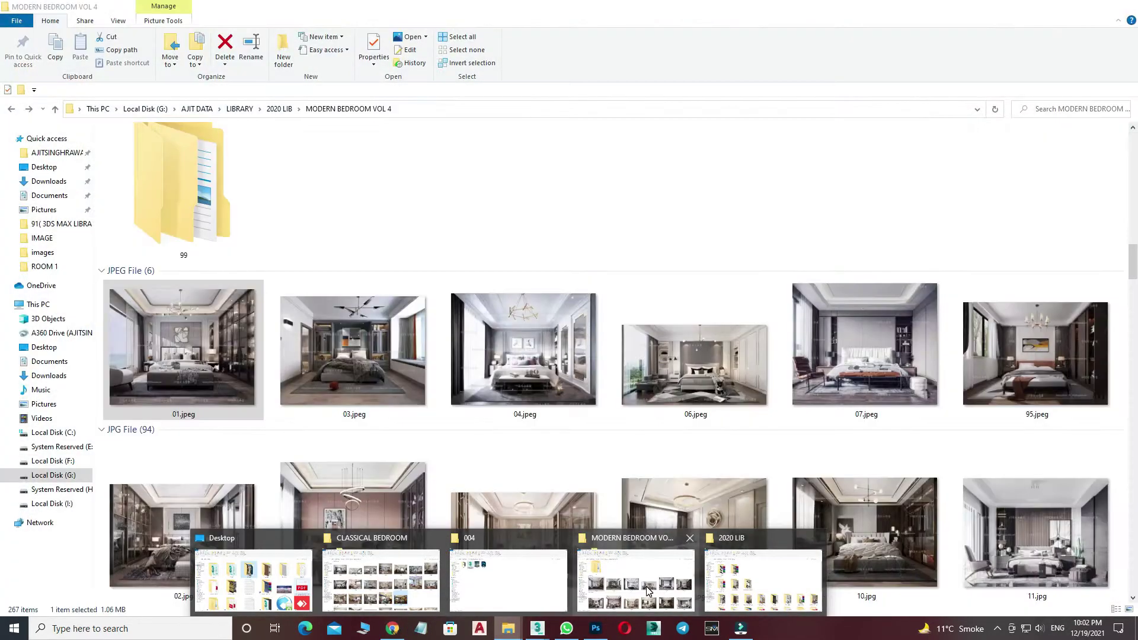
# Open the local MODERN BEDROOM VOL 4 folder and browse the scene files in 01\01
pyautogui.click(649, 591)
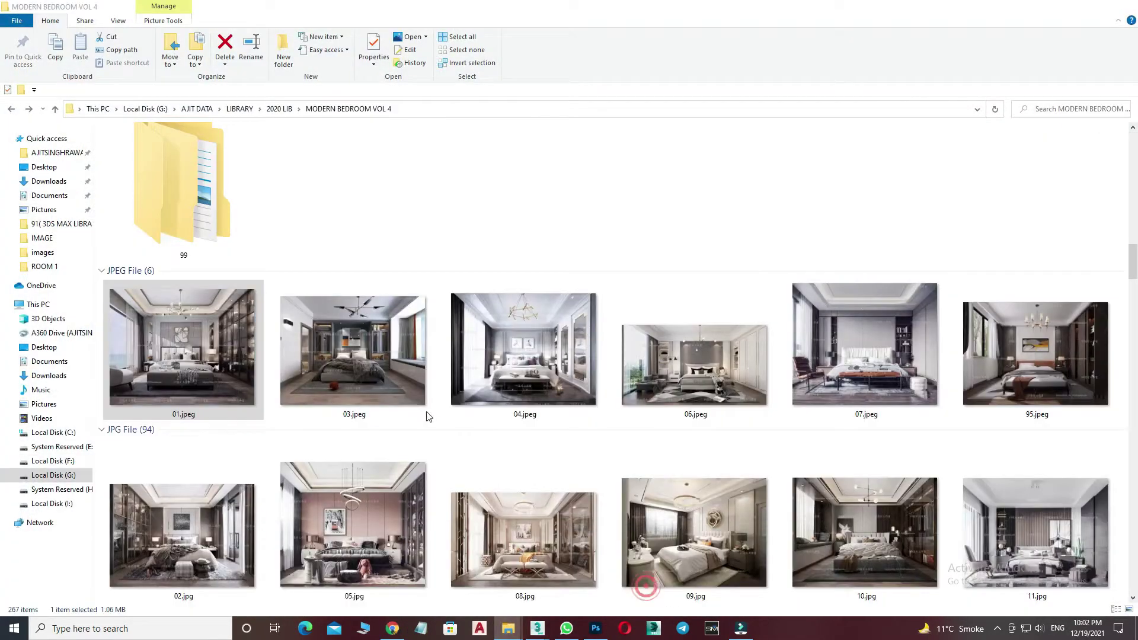
pyautogui.scroll(15, 425, 414)
pyautogui.scroll(-2, 557, 421)
pyautogui.scroll(-10, 579, 437)
pyautogui.scroll(10, 444, 432)
pyautogui.scroll(3, 190, 381)
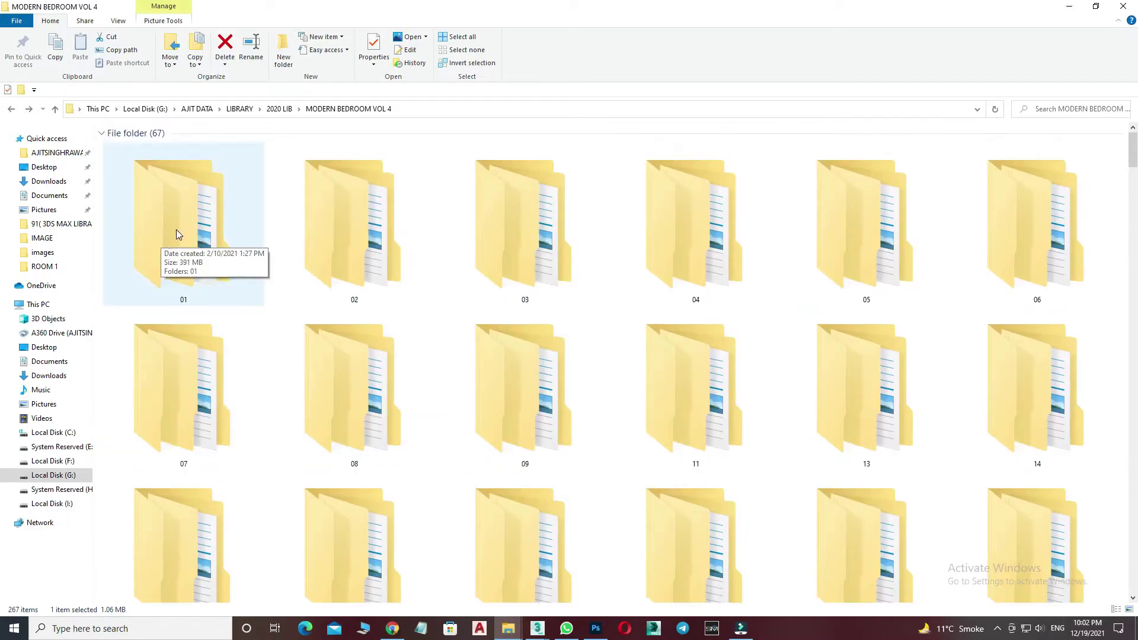
pyautogui.doubleClick(176, 228)
pyautogui.doubleClick(148, 145)
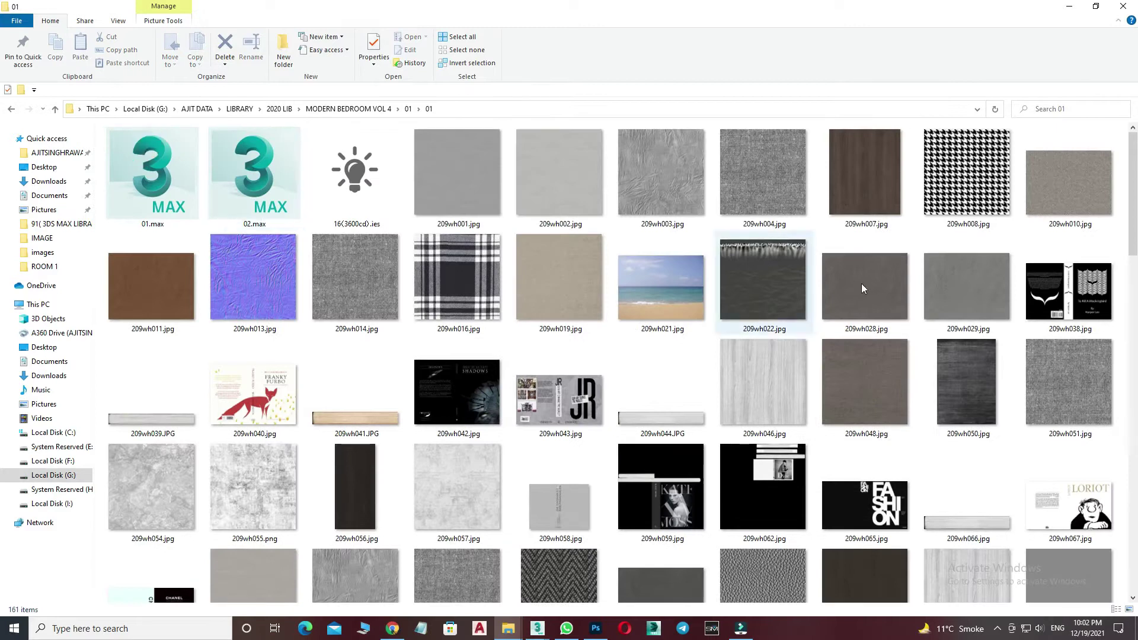
pyautogui.scroll(-4, 462, 332)
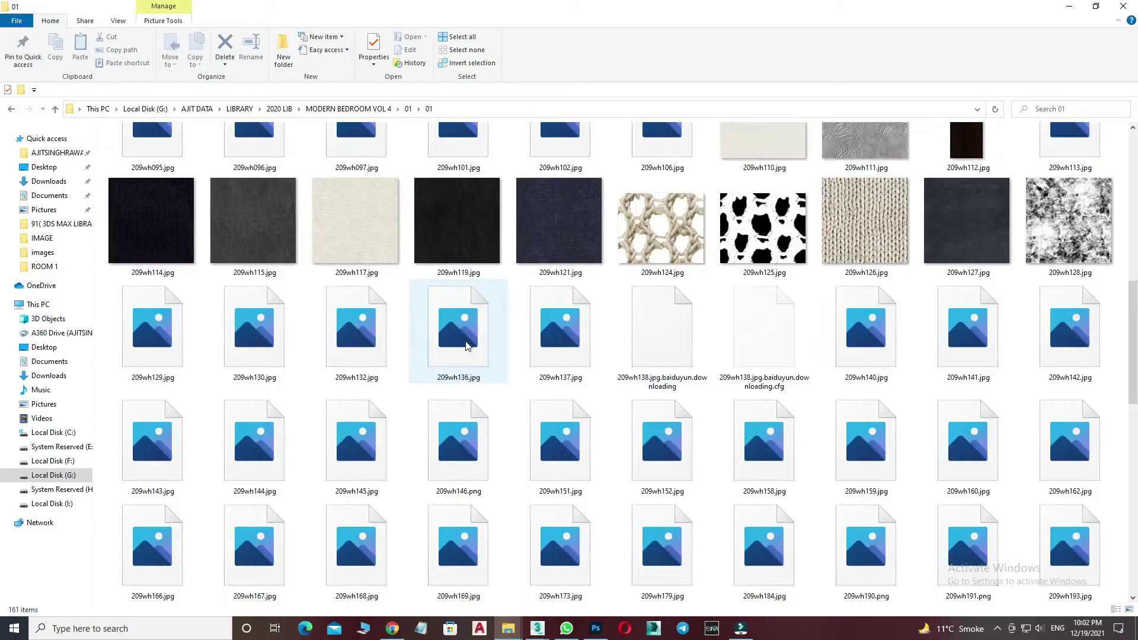
pyautogui.scroll(-3, 414, 332)
pyautogui.scroll(-3, 394, 350)
pyautogui.scroll(-3, 396, 354)
pyautogui.keyDown('ctrl'); pyautogui.scroll(-1, 397, 352); pyautogui.keyUp('ctrl')
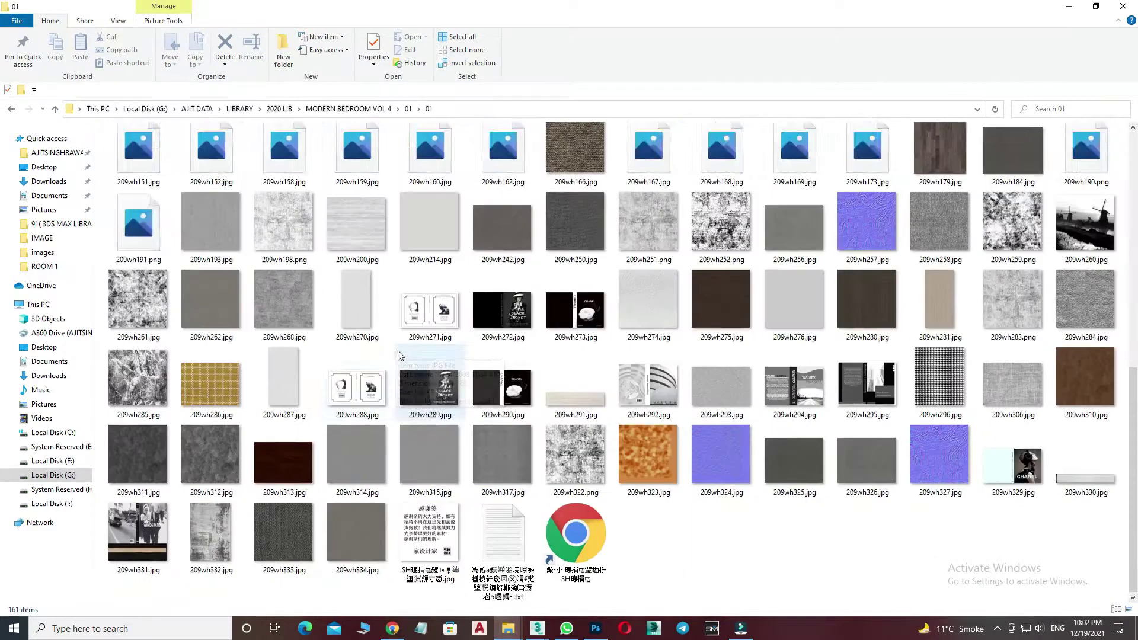
pyautogui.keyDown('ctrl'); pyautogui.scroll(-1, 460, 367); pyautogui.keyUp('ctrl')
pyautogui.keyDown('ctrl'); pyautogui.scroll(-1, 461, 368); pyautogui.keyUp('ctrl')
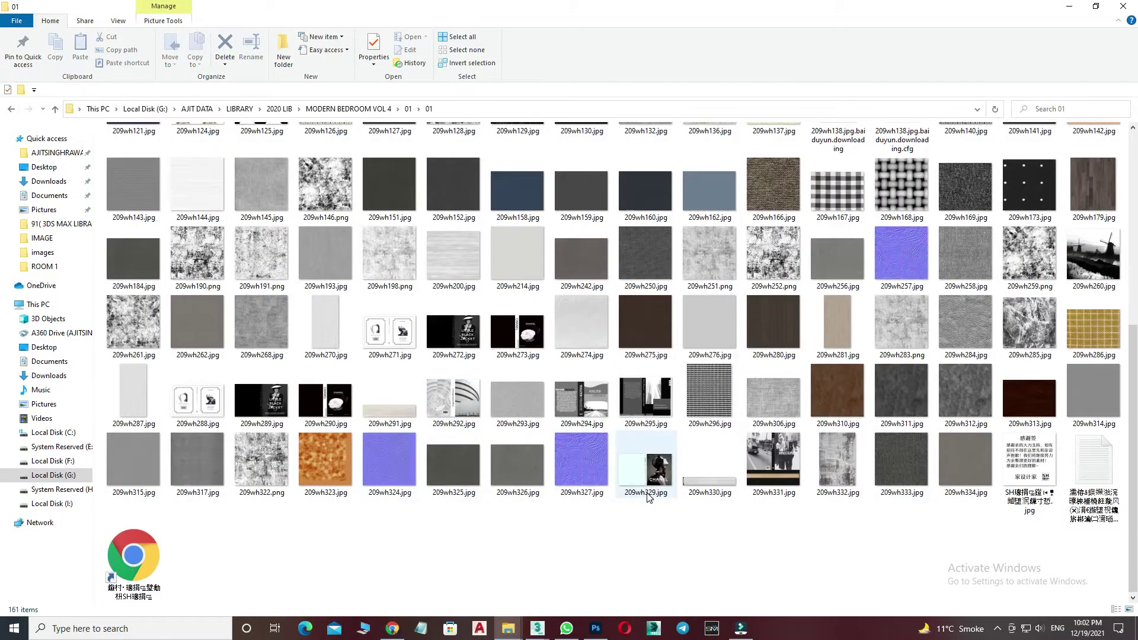
# Go back up through MODERN BEDROOM VOL 4 to 2020 LIB, then return to Google Drive
pyautogui.hotkey('alt', 'Up')
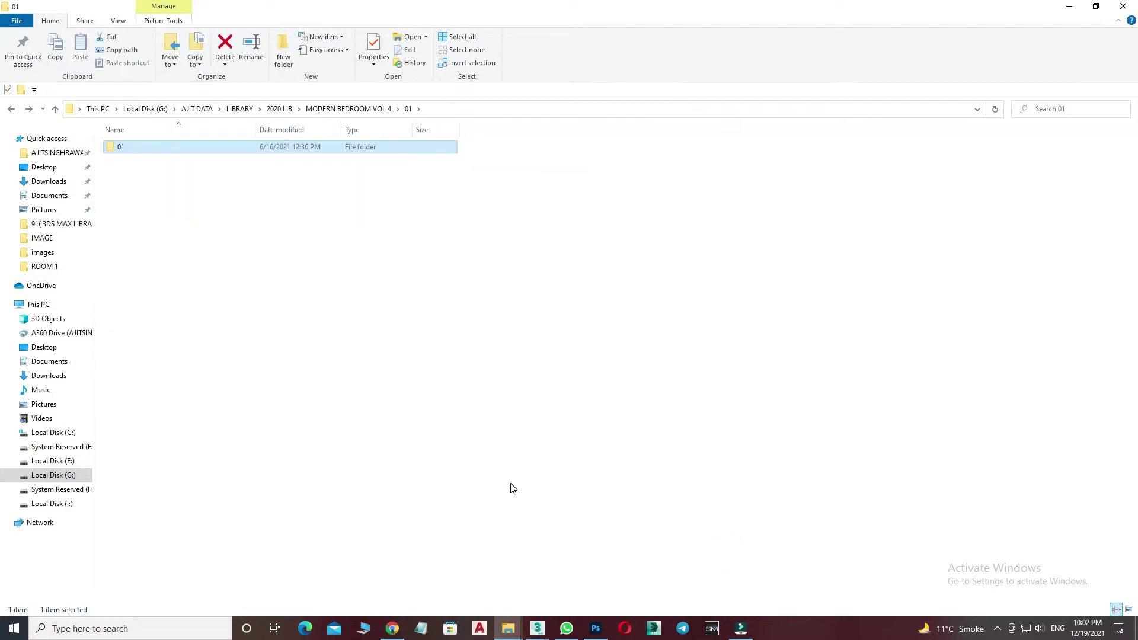
pyautogui.hotkey('alt', 'Up')
pyautogui.keyDown('ctrl'); pyautogui.scroll(-1, 513, 484); pyautogui.keyUp('ctrl')
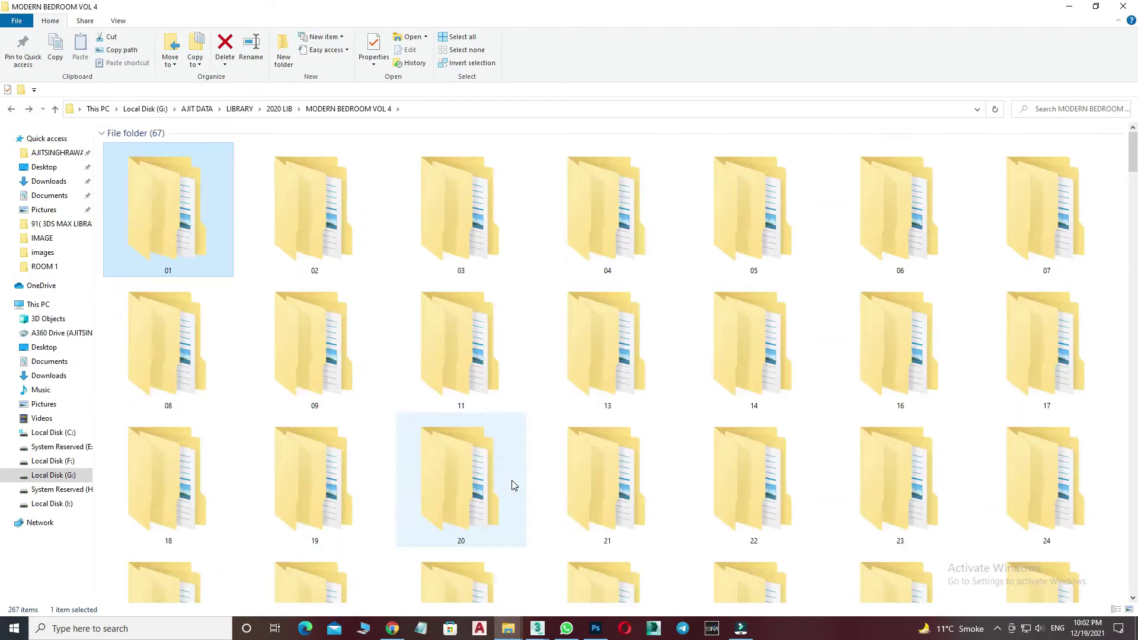
pyautogui.keyDown('ctrl'); pyautogui.scroll(-1, 513, 485); pyautogui.keyUp('ctrl')
pyautogui.scroll(-5, 513, 485)
pyautogui.scroll(-2, 377, 447)
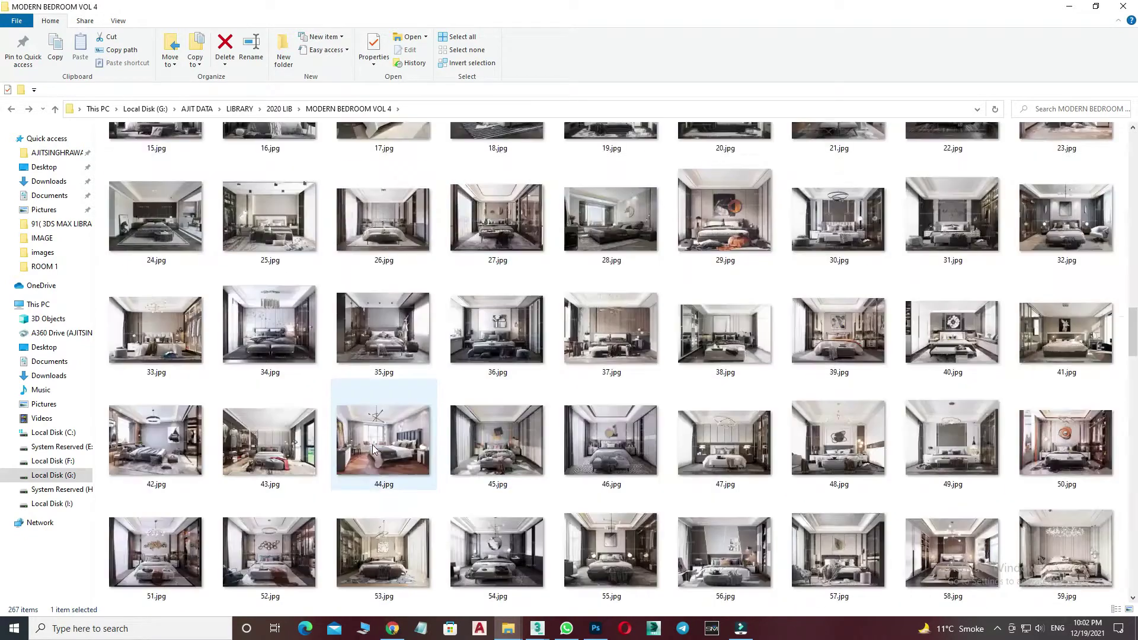
pyautogui.scroll(4, 373, 447)
pyautogui.scroll(5, 415, 433)
pyautogui.scroll(-15, 439, 419)
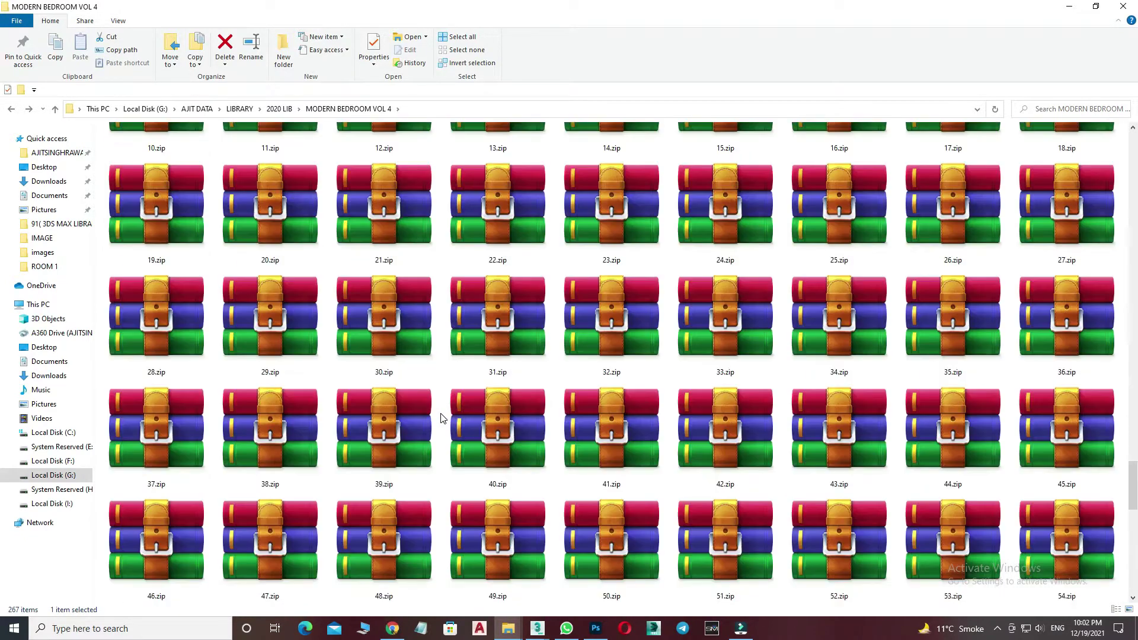
pyautogui.scroll(-5, 415, 403)
pyautogui.press('BackSpace')
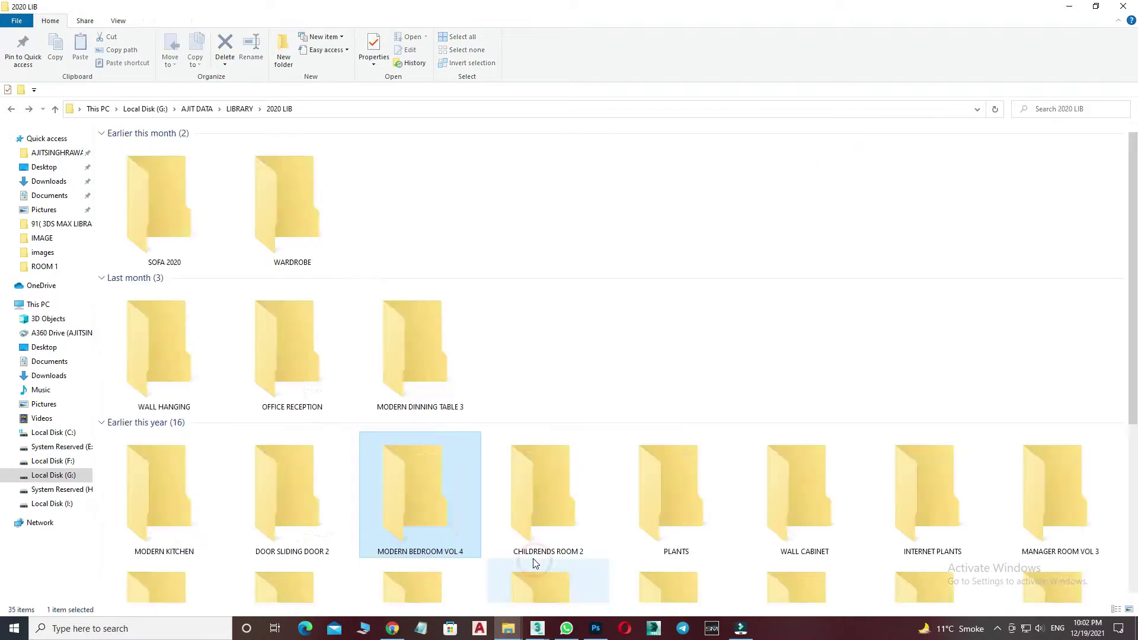
pyautogui.click(398, 632)
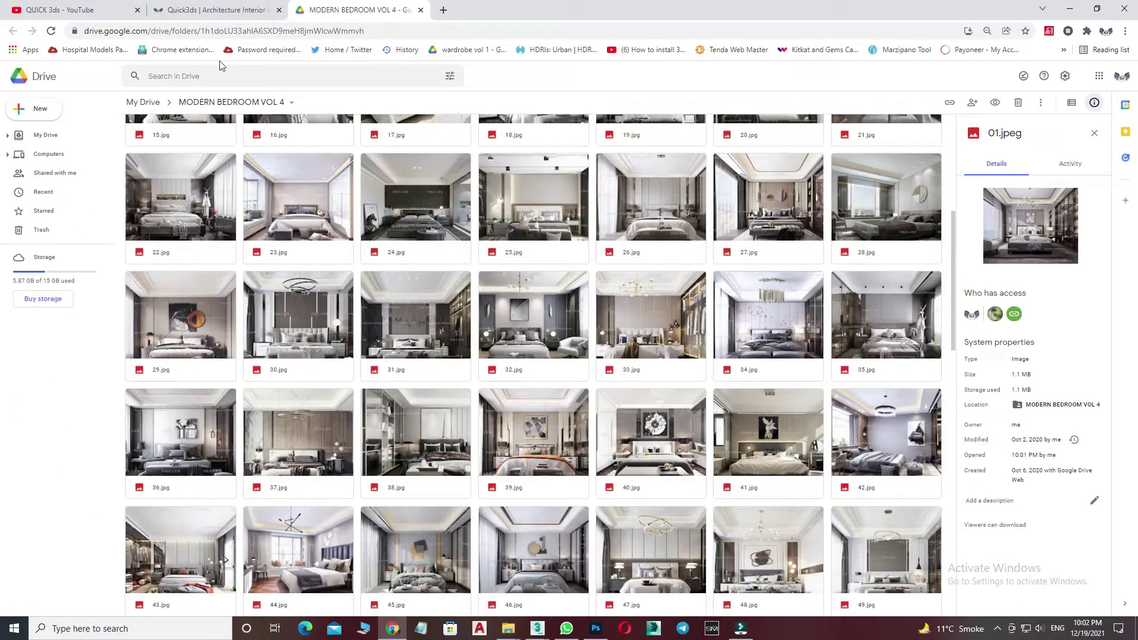
# Scroll the Quick3ds 3D Library category cards and open the Classical Bedroom collection link
pyautogui.click(214, 9)
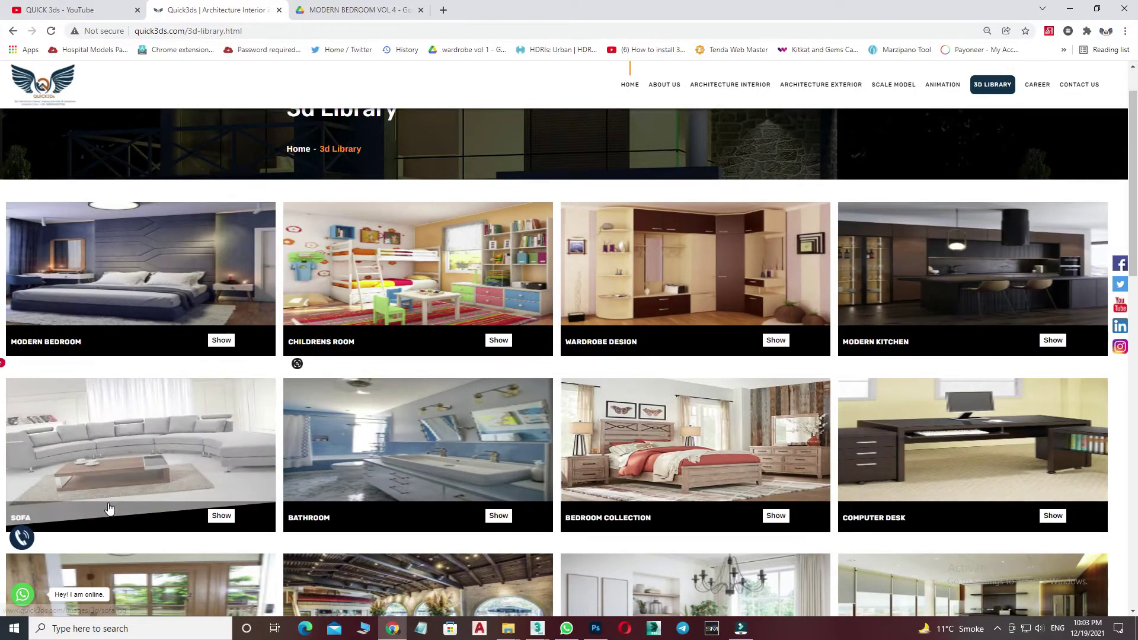
pyautogui.scroll(-1, 467, 493)
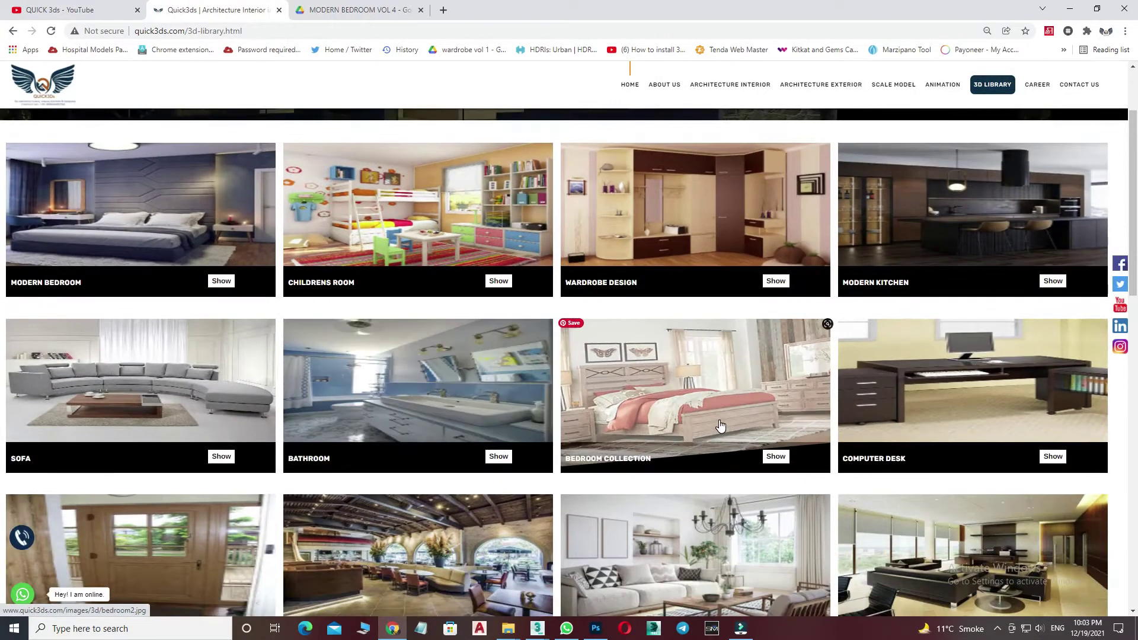
pyautogui.scroll(-3, 762, 437)
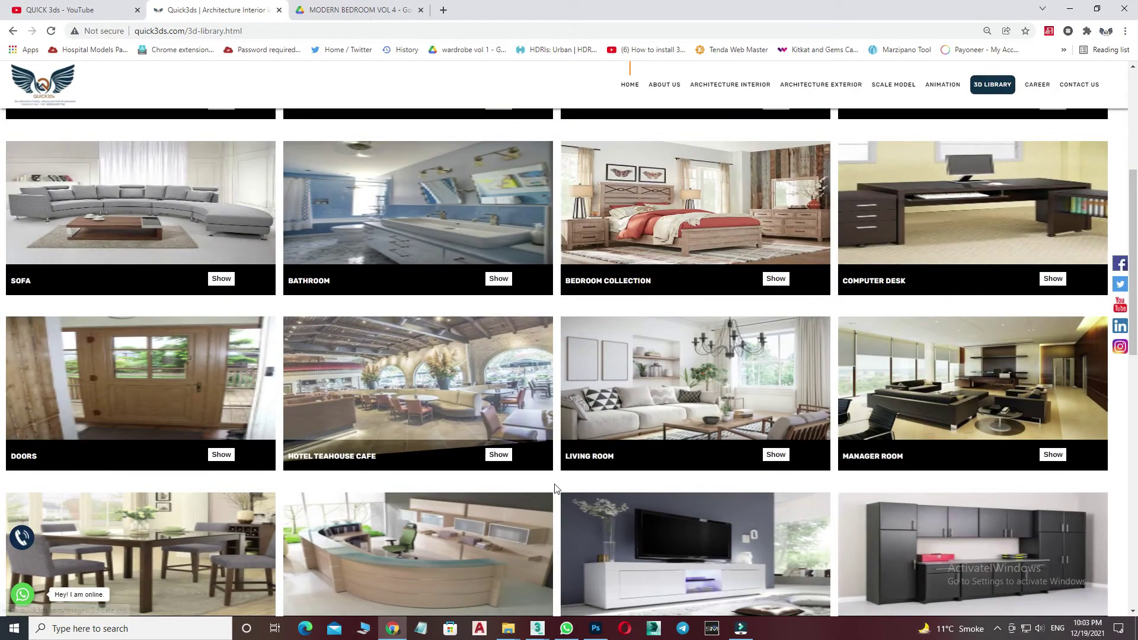
pyautogui.scroll(-2, 945, 405)
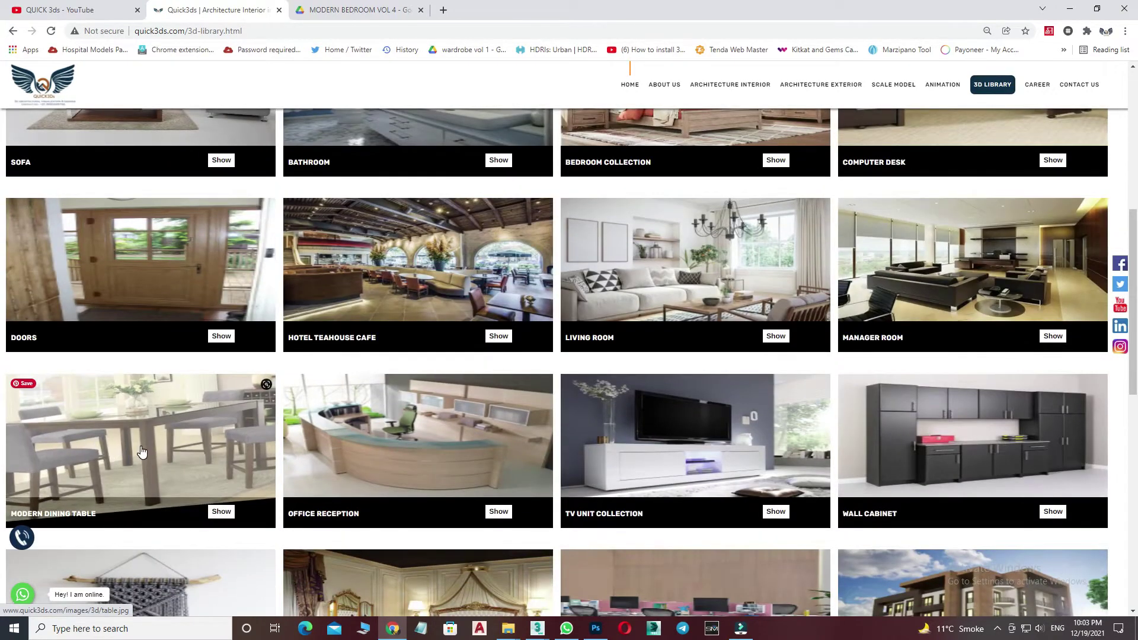
pyautogui.scroll(-2, 464, 438)
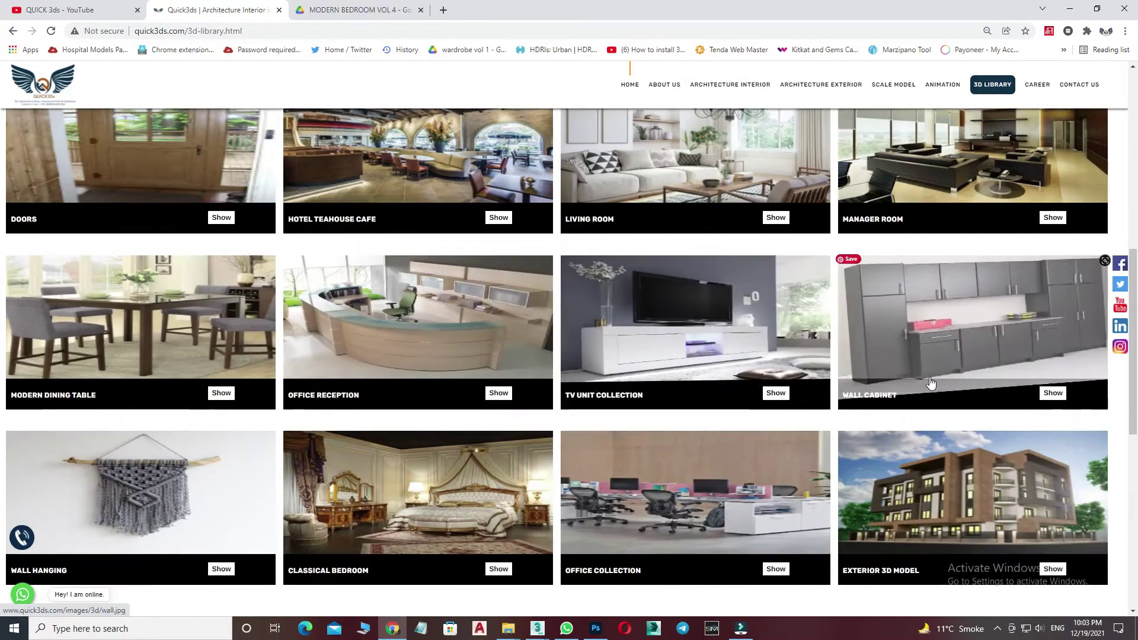
pyautogui.scroll(-1, 784, 413)
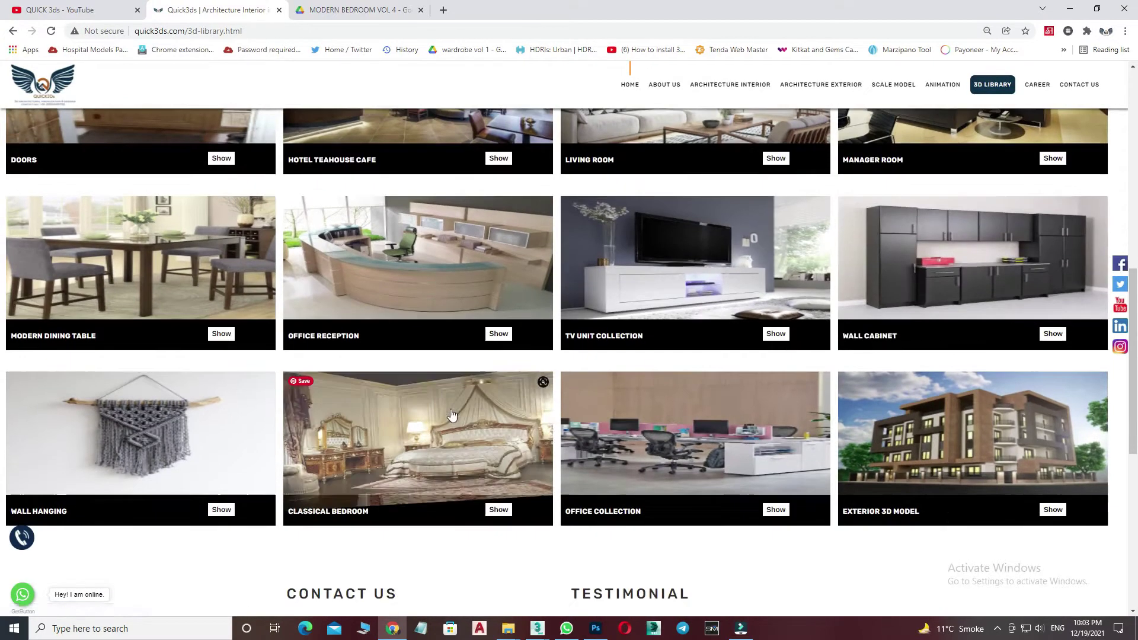
pyautogui.click(518, 508)
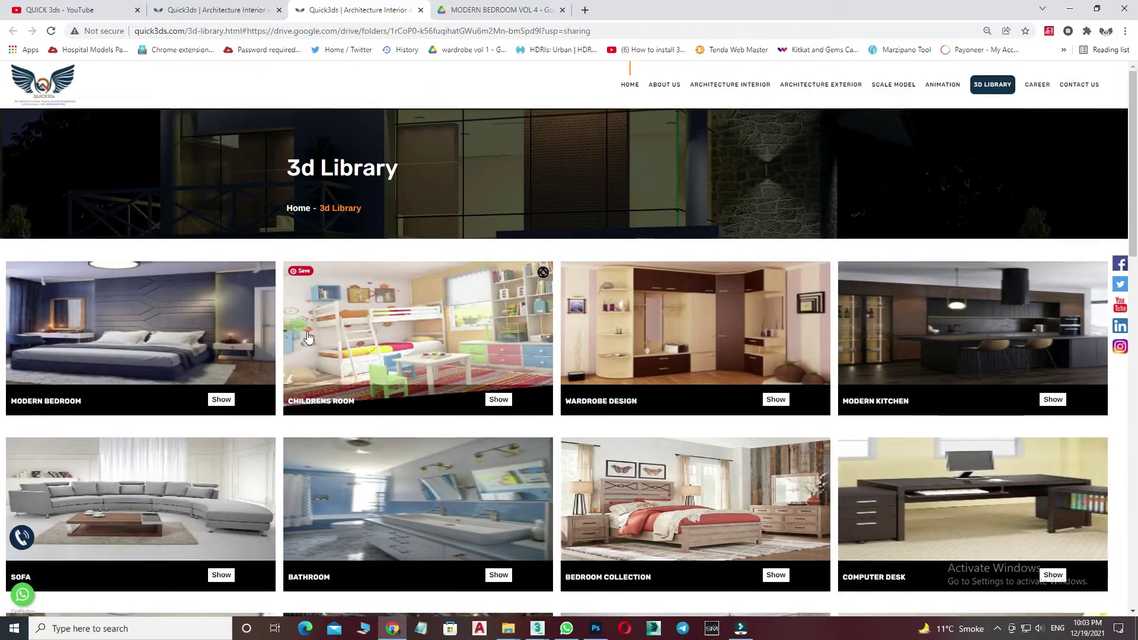
pyautogui.scroll(-10, 379, 355)
pyautogui.scroll(2, 363, 407)
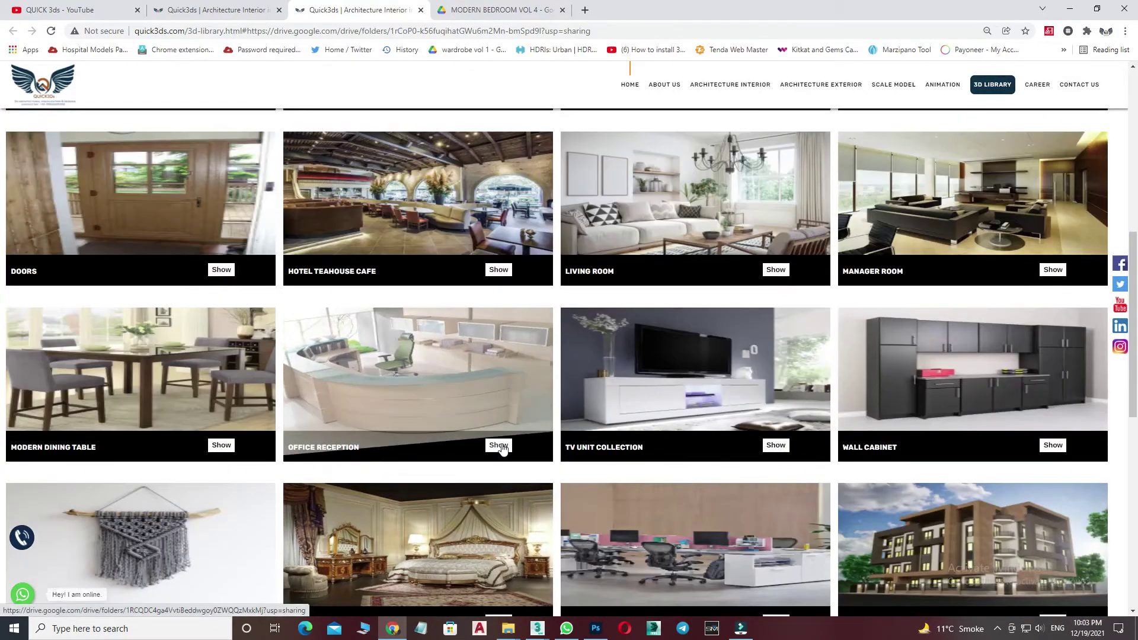
pyautogui.scroll(-8, 419, 308)
pyautogui.scroll(5, 419, 308)
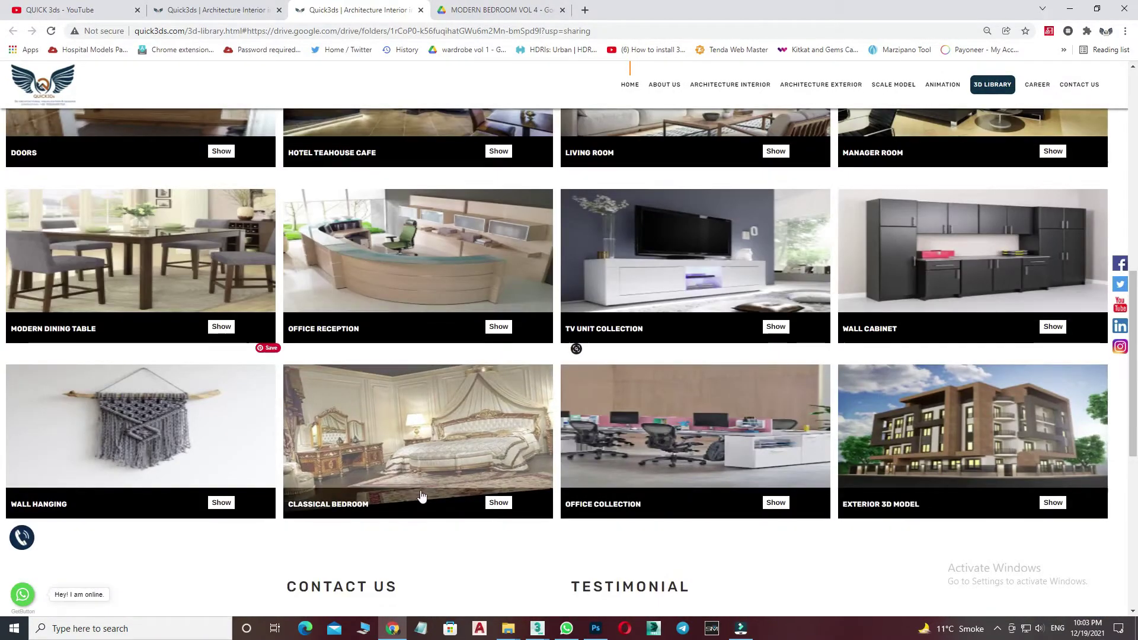
# Open the CLASSICAL BEDROOM Drive folder, preview 44.jpeg, then bring forward the 3ds Max scene
pyautogui.click(499, 504)
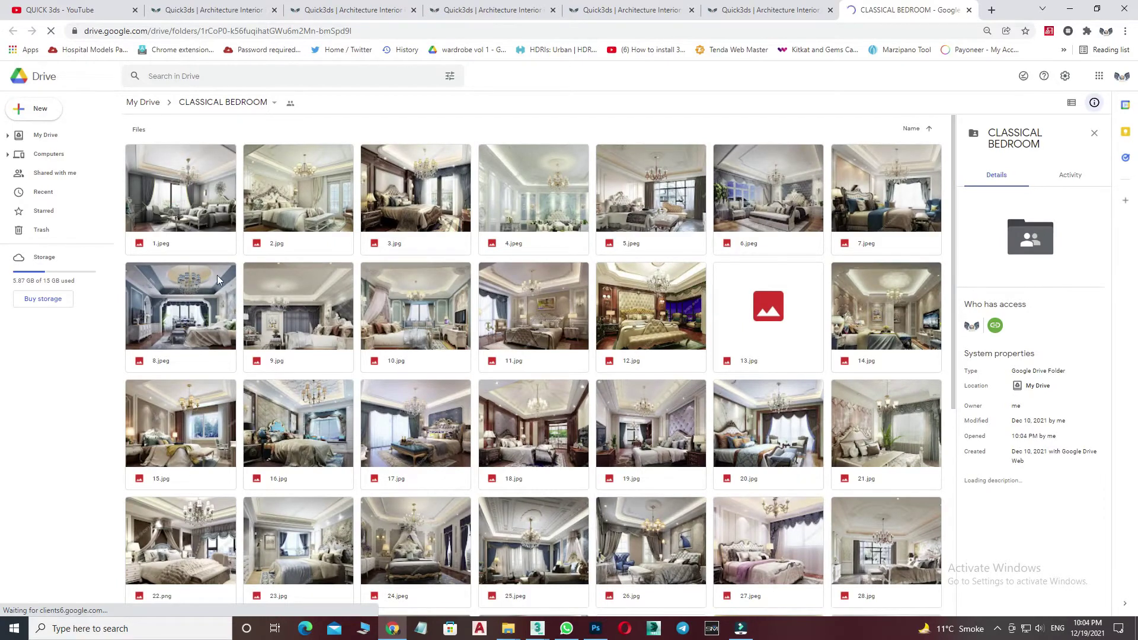
pyautogui.scroll(-5, 219, 277)
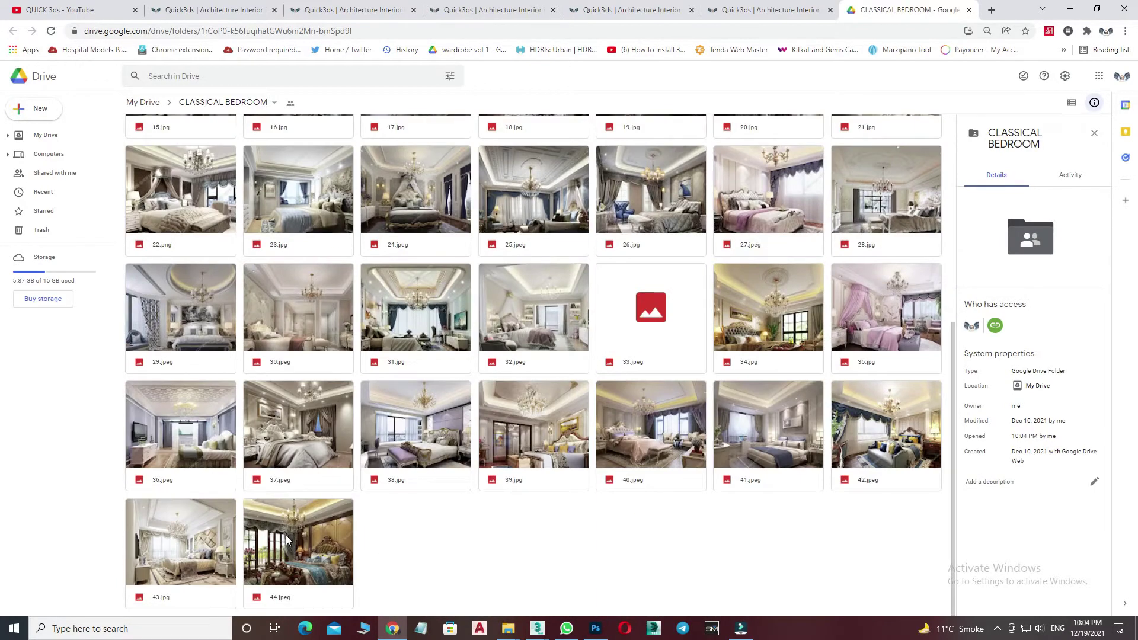
pyautogui.doubleClick(287, 541)
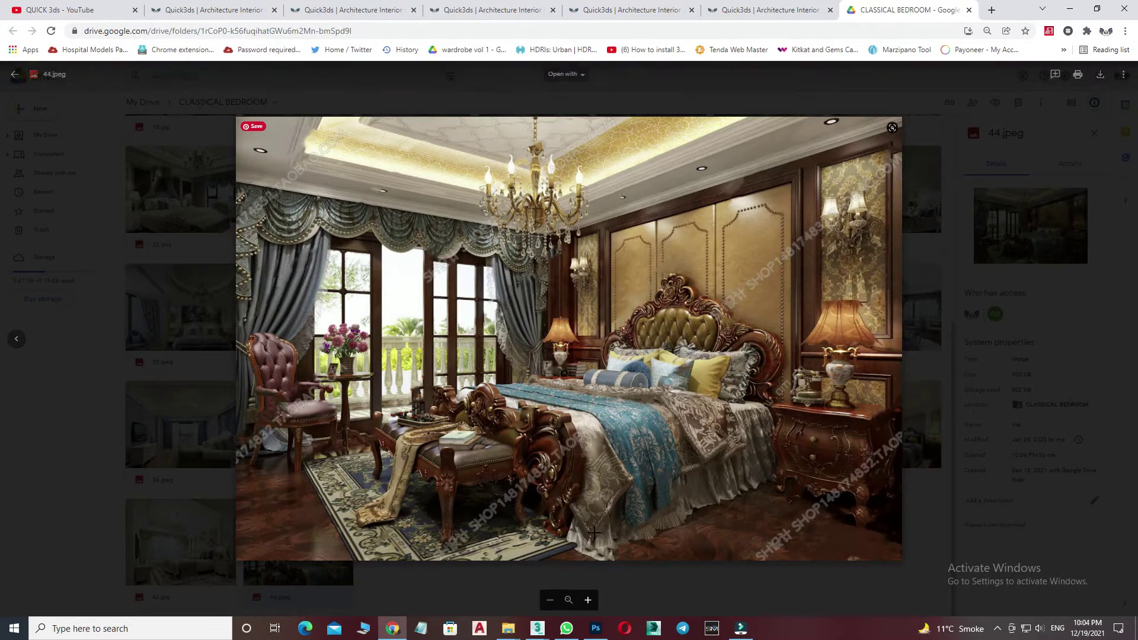
pyautogui.press('Escape')
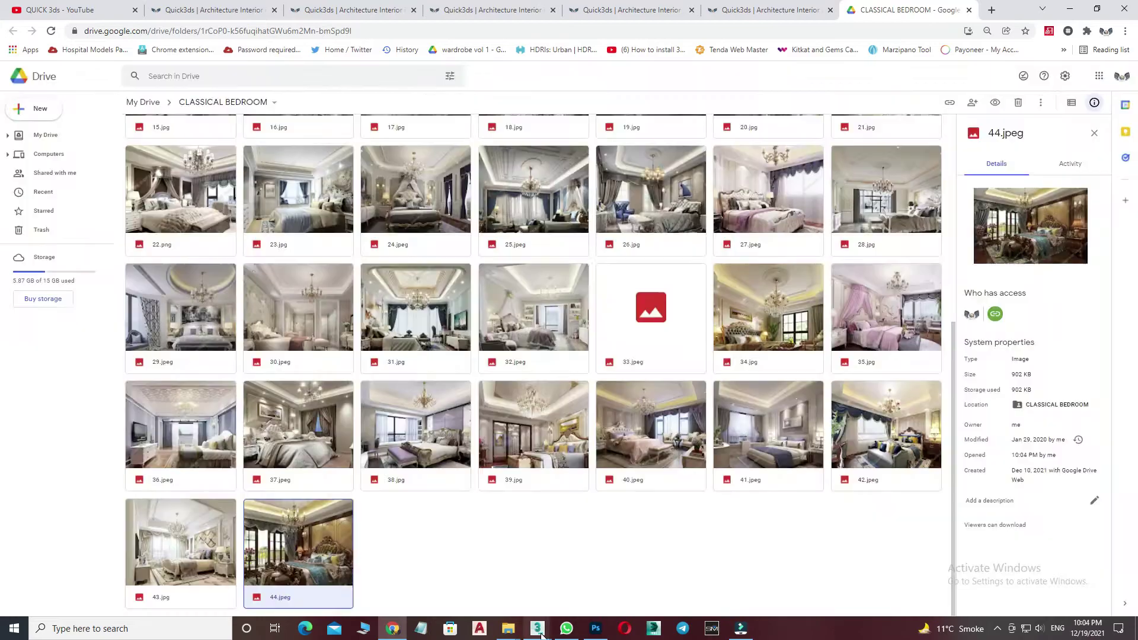
pyautogui.click(538, 592)
# Inspect the bed in perspective with Standard-quality shading, then return to the Camera002 view
pyautogui.rightClick(528, 323)
pyautogui.click(542, 331)
pyautogui.click(620, 451)
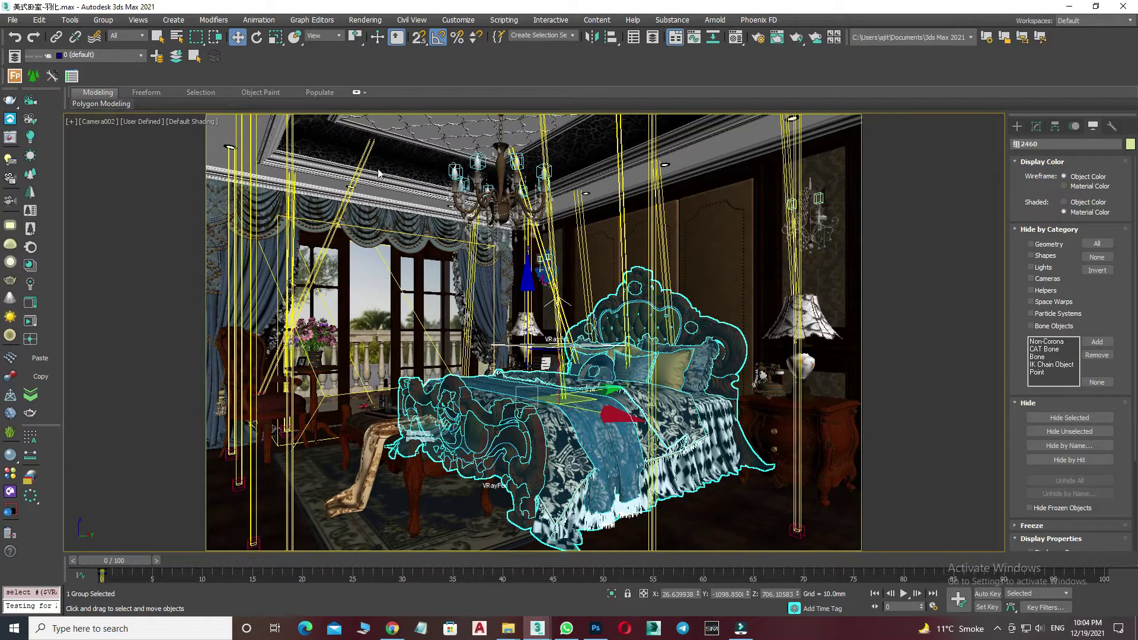
pyautogui.press('p')
pyautogui.press('z')
pyautogui.rightClick(516, 384)
pyautogui.click(524, 389)
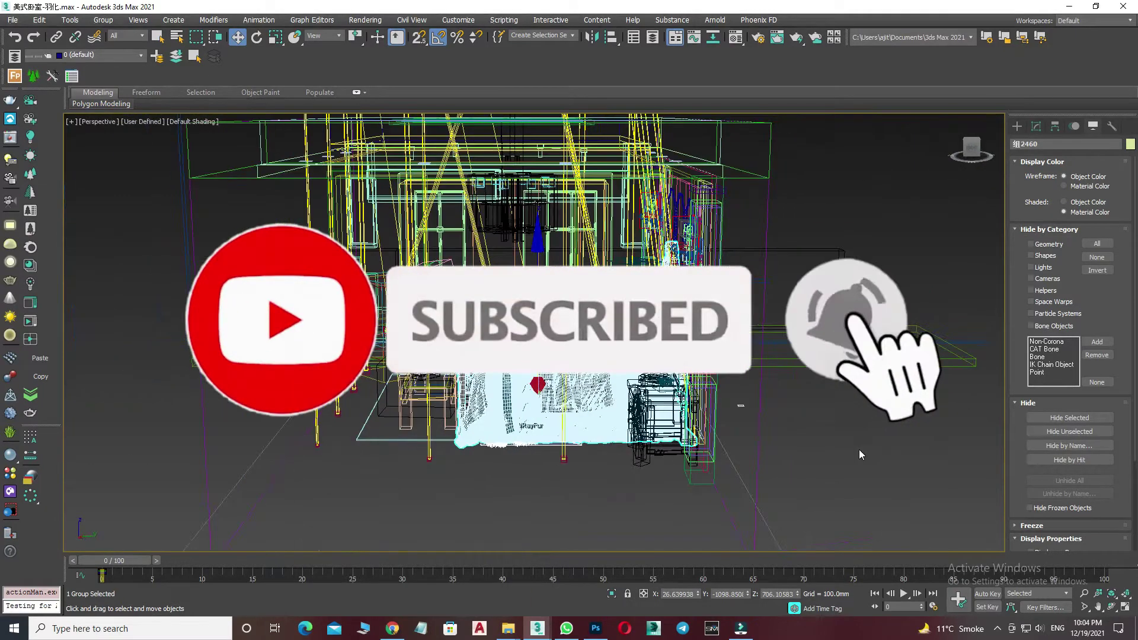
pyautogui.click(561, 423)
pyautogui.press('F3')
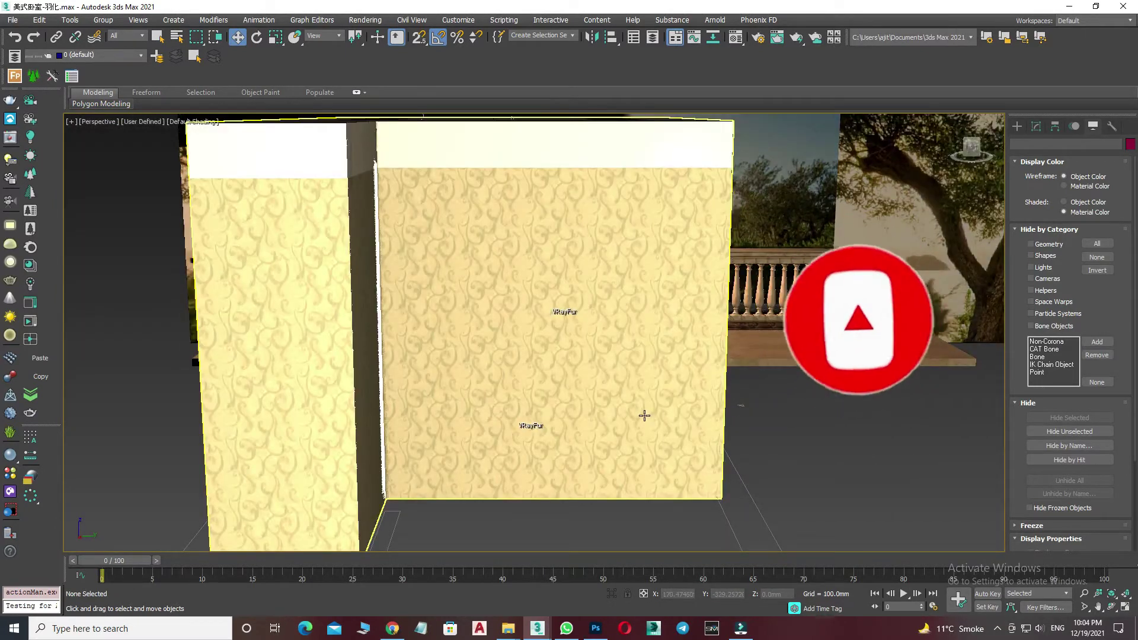
pyautogui.click(136, 123)
pyautogui.click(178, 190)
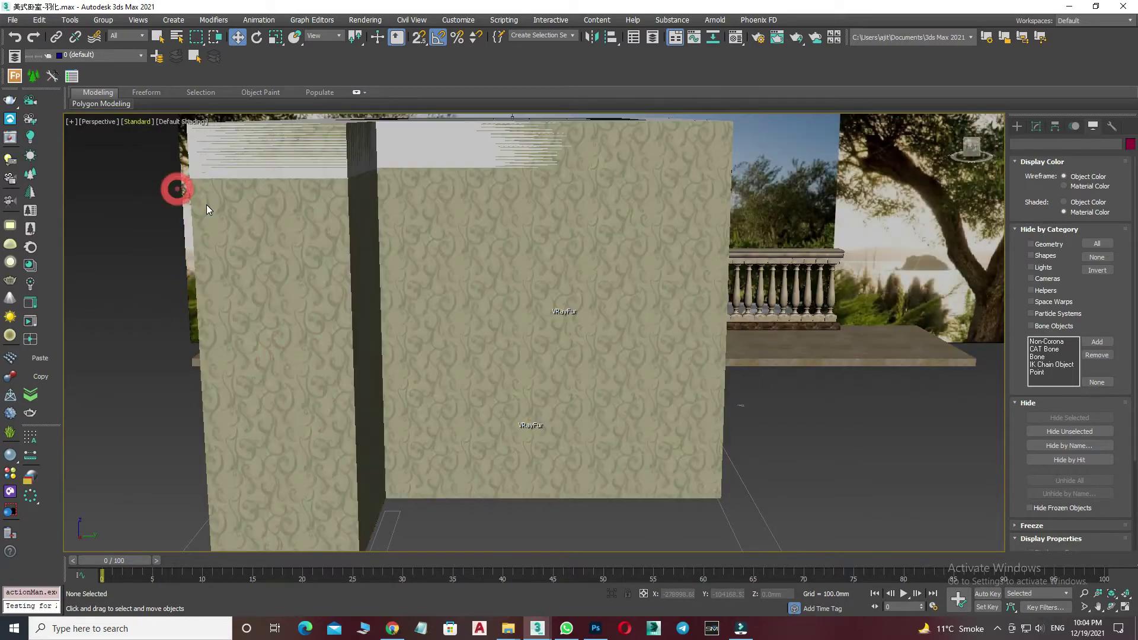
pyautogui.moveTo(442, 353)
pyautogui.keyDown('alt'); pyautogui.mouseDown(button='middle')
pyautogui.moveTo(527, 352)
pyautogui.moveTo(470, 382)
pyautogui.moveTo(365, 381)
pyautogui.moveTo(602, 401)
pyautogui.mouseUp(button='middle'); pyautogui.keyUp('alt')
pyautogui.press('c')
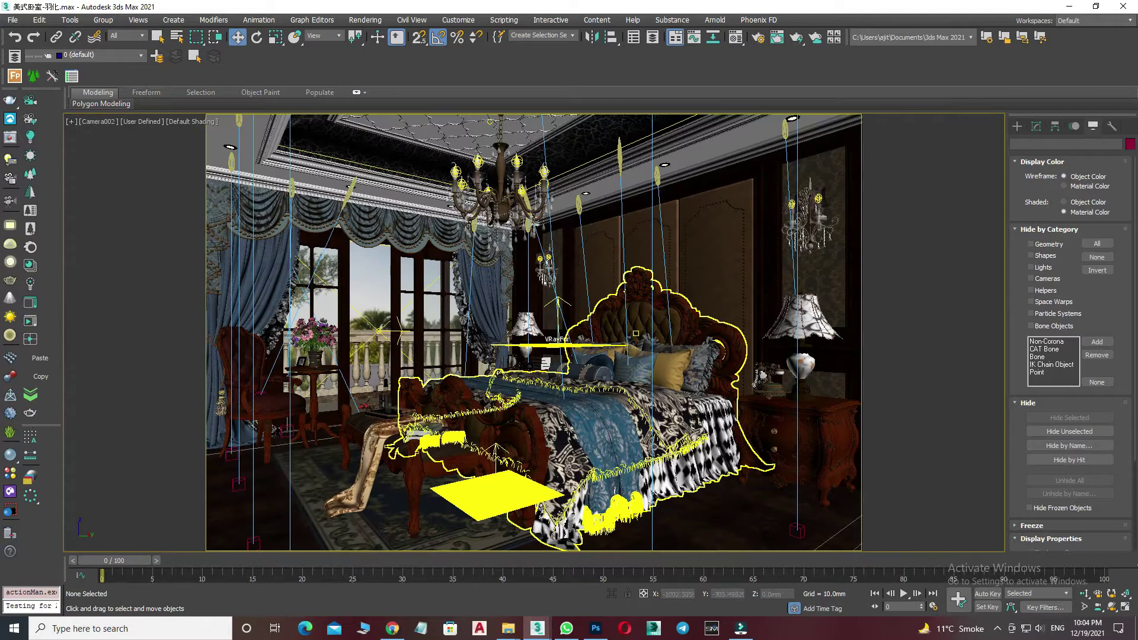
# Hide the scene's cameras, check the floor and armchair objects, then return to Google Drive
pyautogui.click(688, 320)
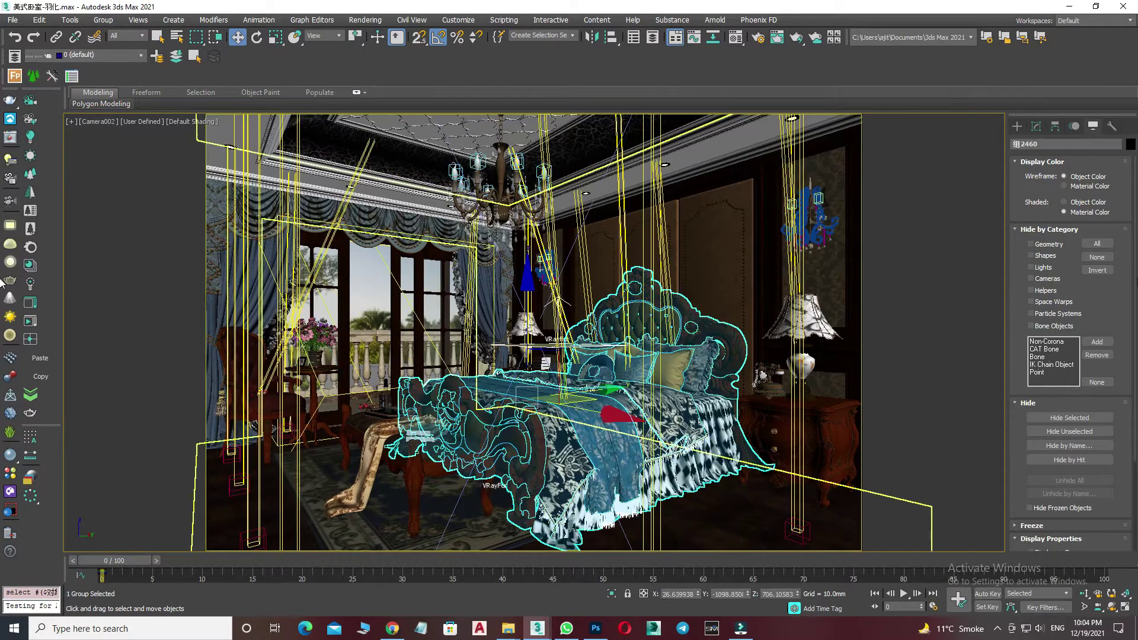
pyautogui.click(1038, 278)
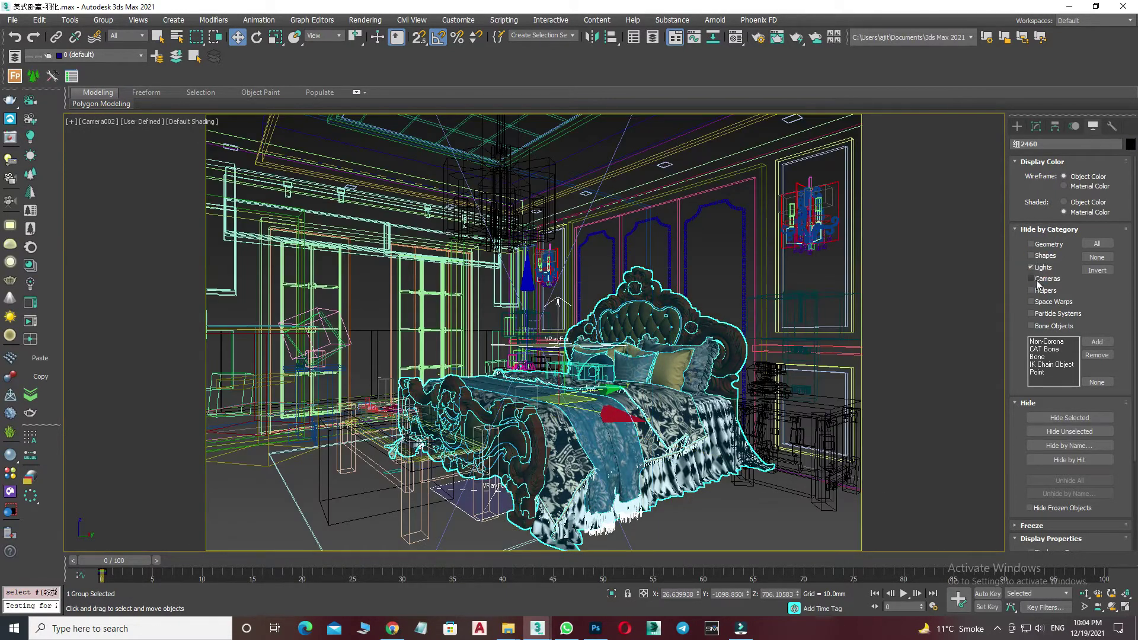
pyautogui.press('F3')
pyautogui.click(762, 521)
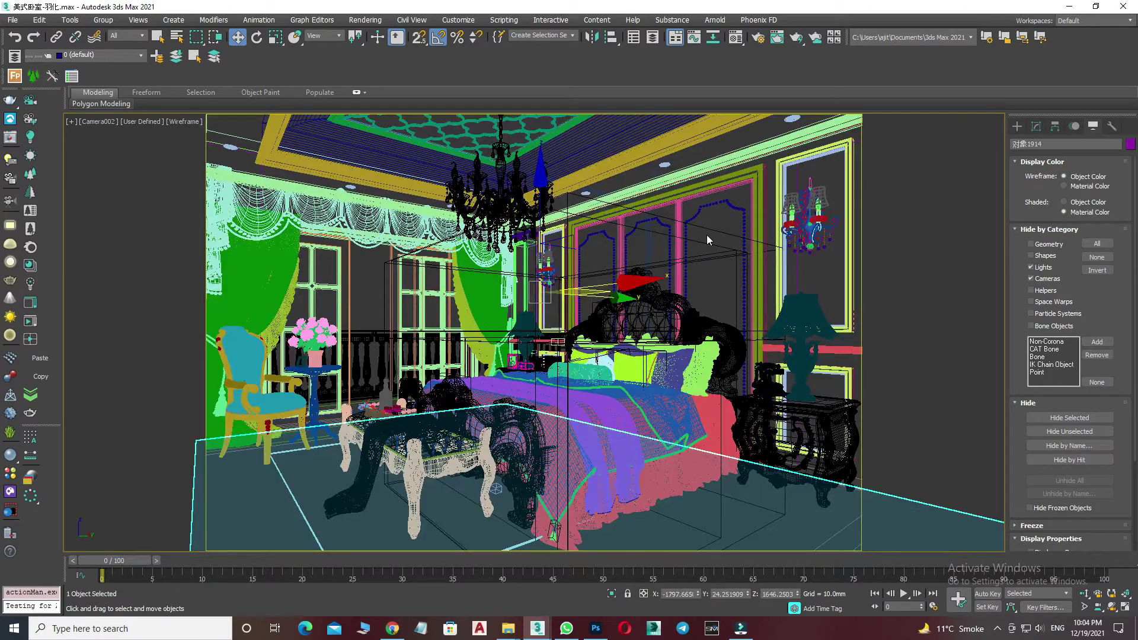
pyautogui.click(694, 258)
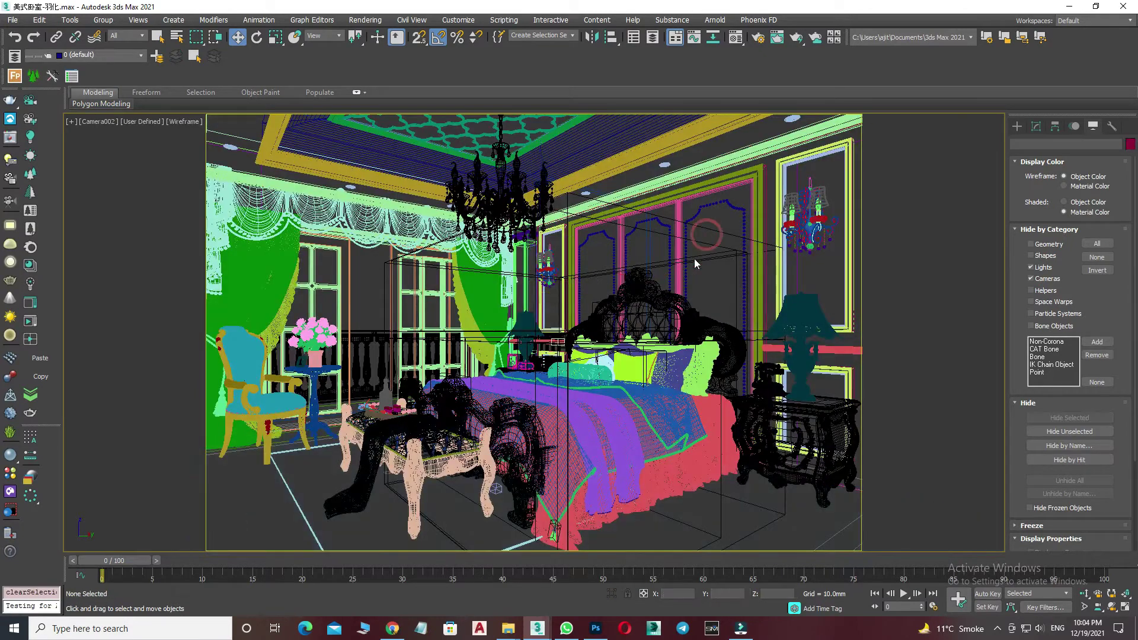
pyautogui.press('F3')
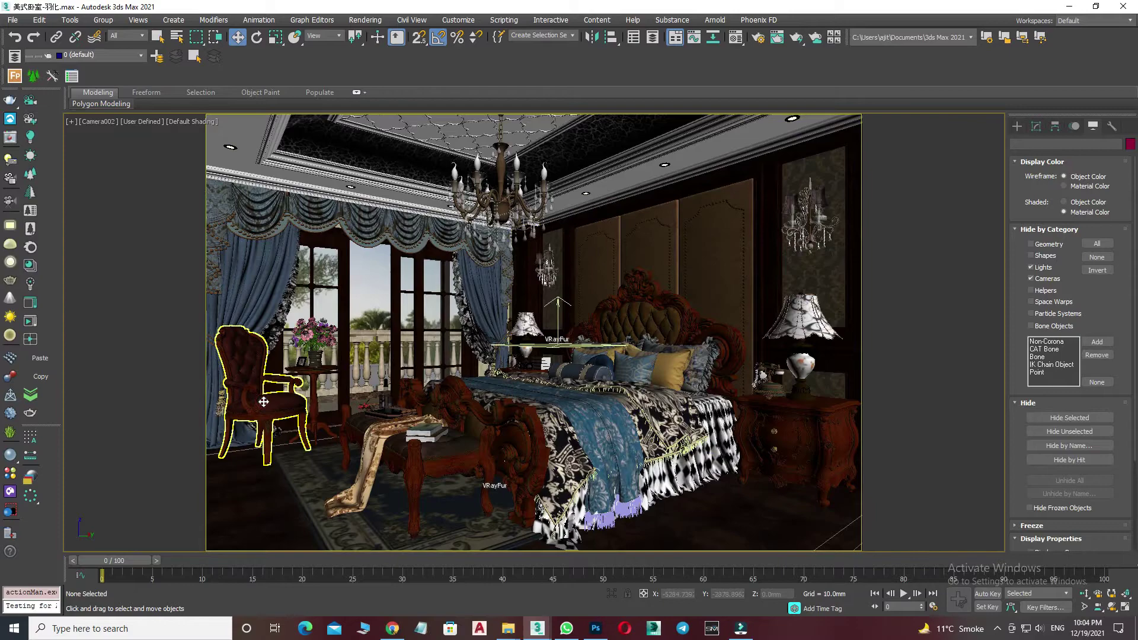
pyautogui.click(237, 407)
pyautogui.click(397, 632)
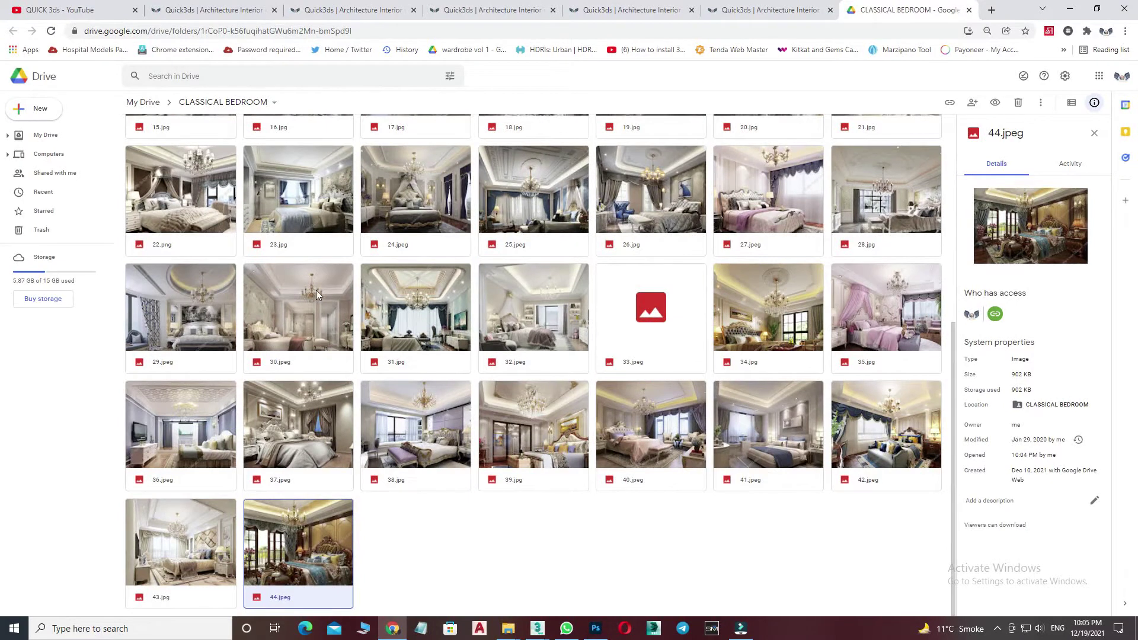
# From the Quick3ds 3D Library tab, open the EXTERIOR 3D MODEL Drive folder
pyautogui.scroll(6, 315, 290)
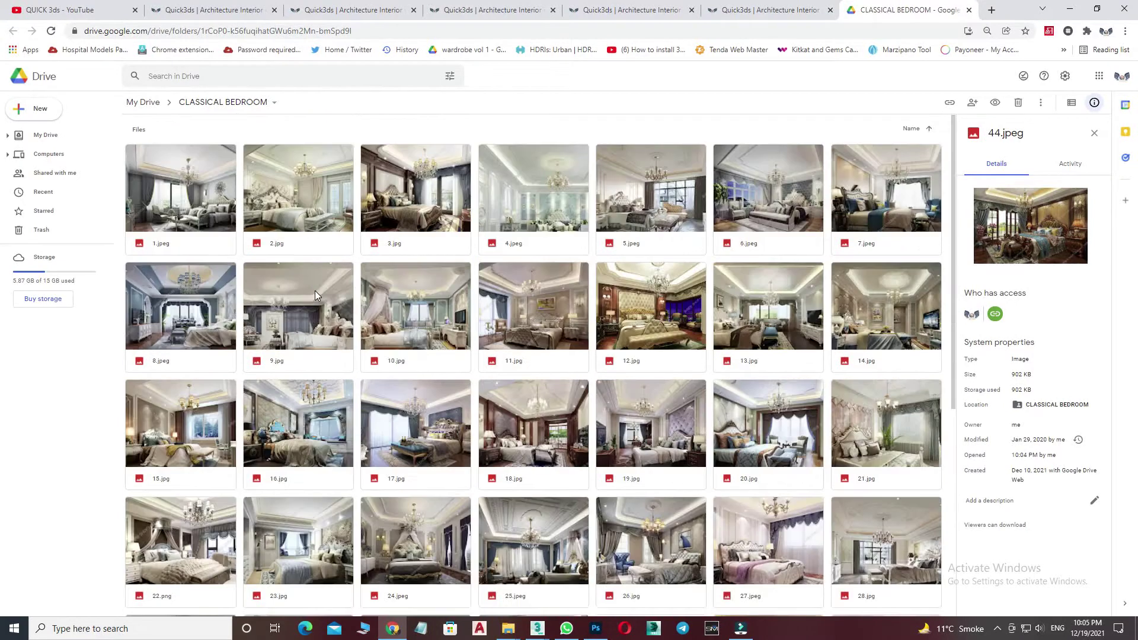
pyautogui.click(504, 11)
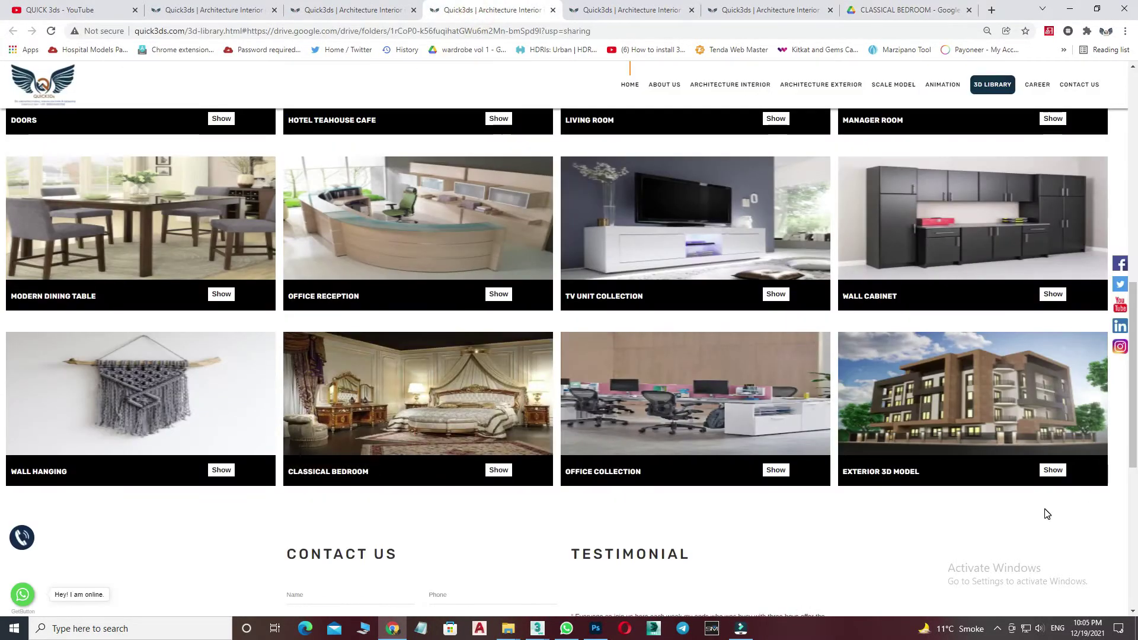
pyautogui.click(1052, 471)
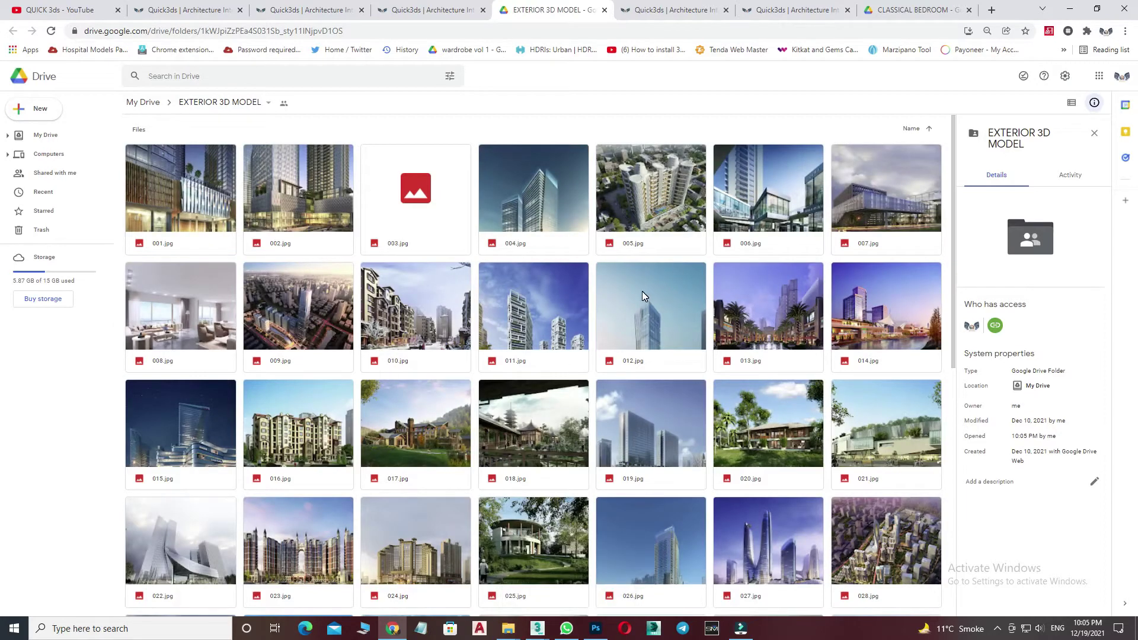
pyautogui.doubleClick(660, 315)
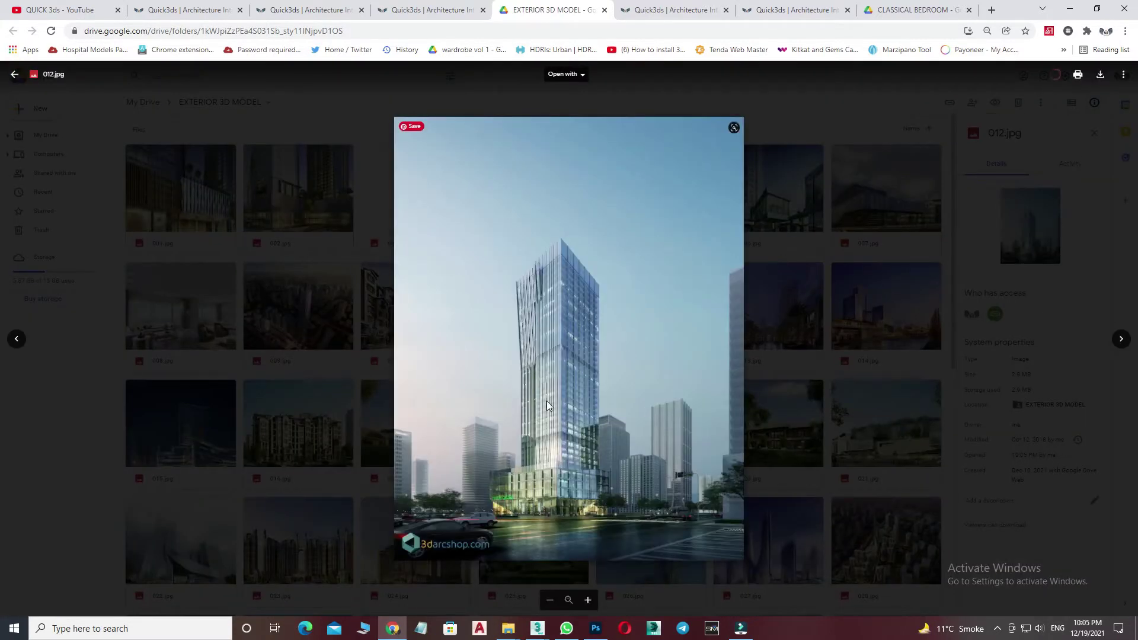
pyautogui.press('Right')
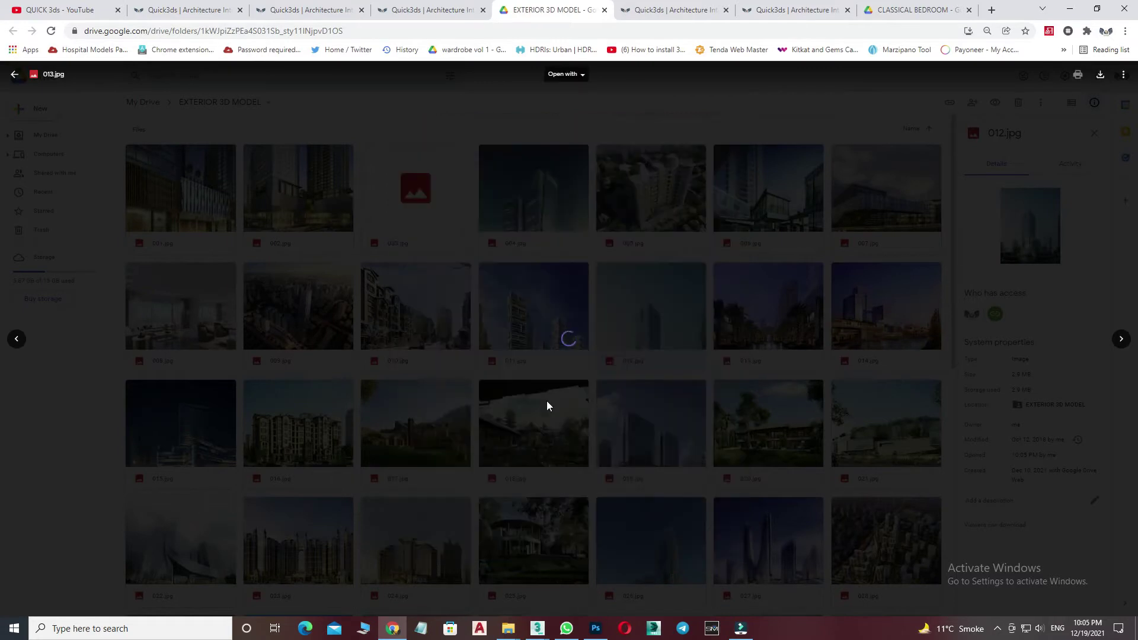
pyautogui.press('Escape')
pyautogui.scroll(-2, 542, 379)
pyautogui.scroll(-1, 541, 367)
pyautogui.scroll(-3, 542, 371)
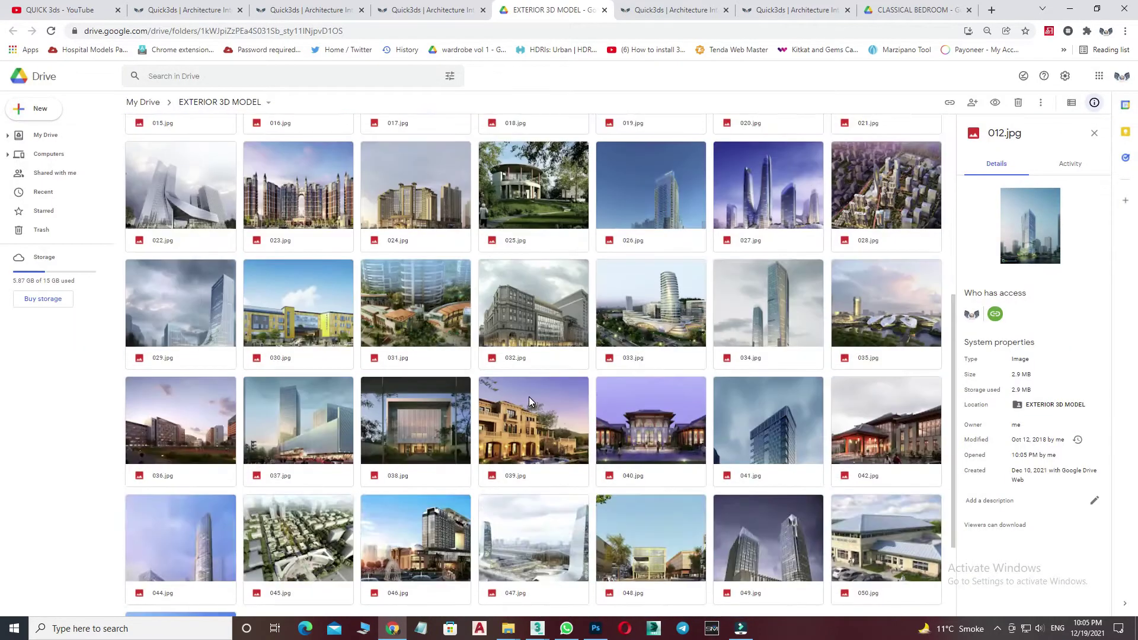
pyautogui.click(532, 437)
pyautogui.doubleClick(532, 435)
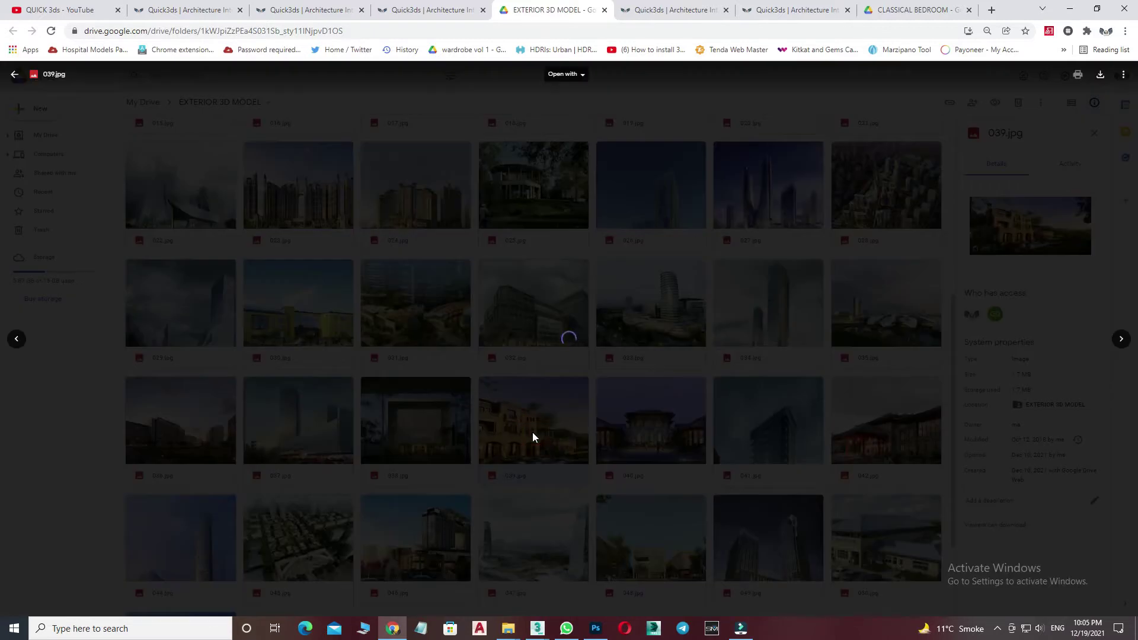
pyautogui.press('Escape')
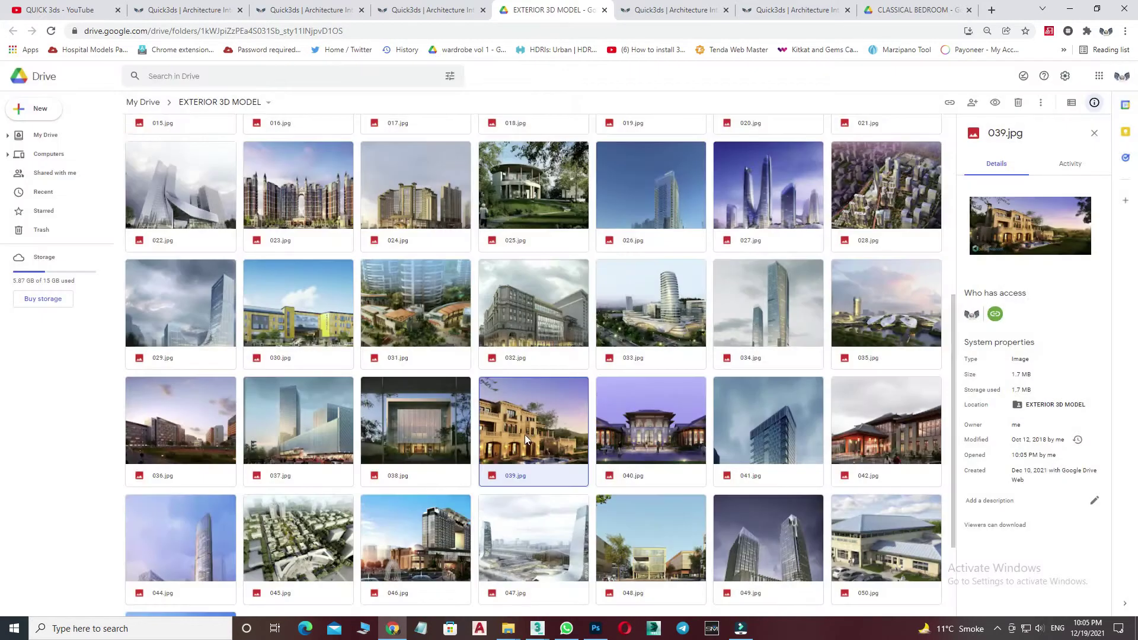
pyautogui.scroll(-2, 472, 460)
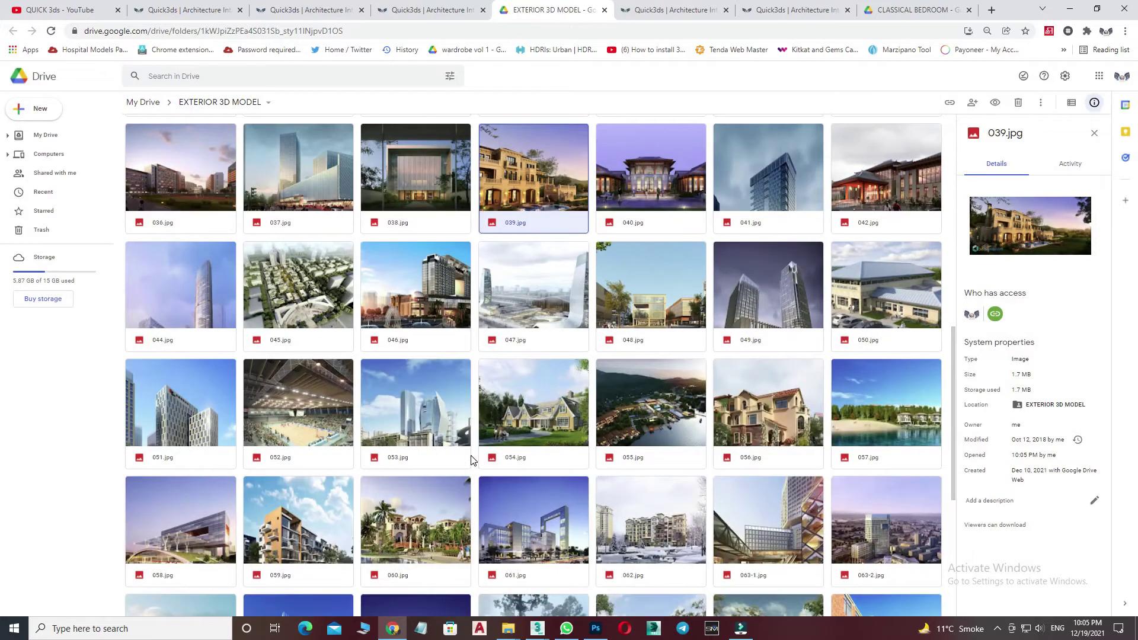
pyautogui.scroll(-2, 658, 494)
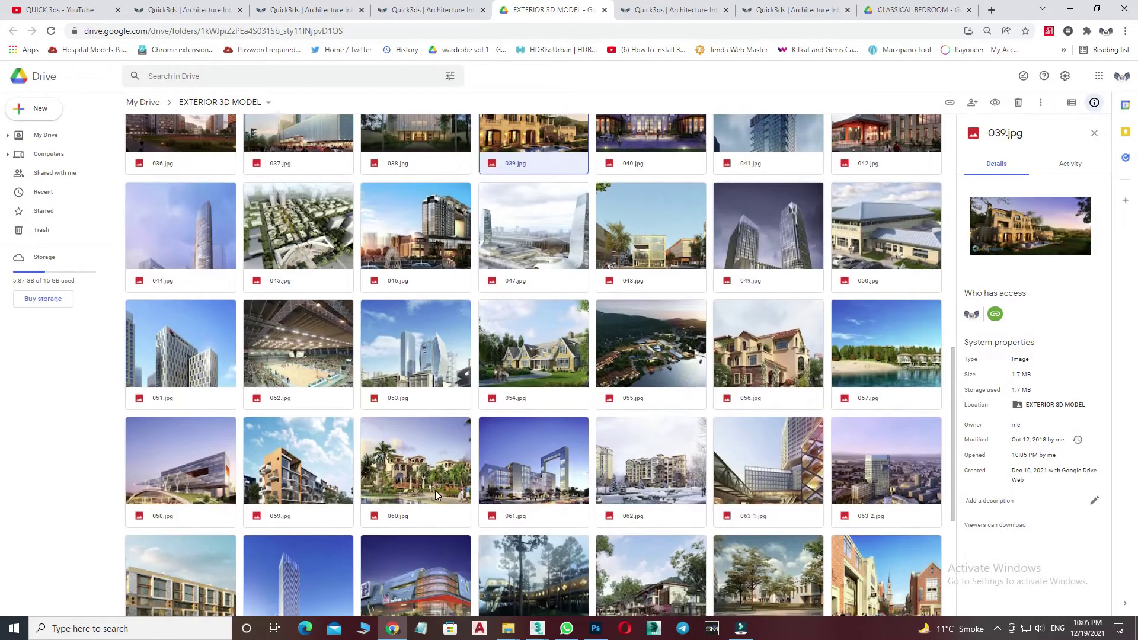
pyautogui.scroll(-2, 752, 360)
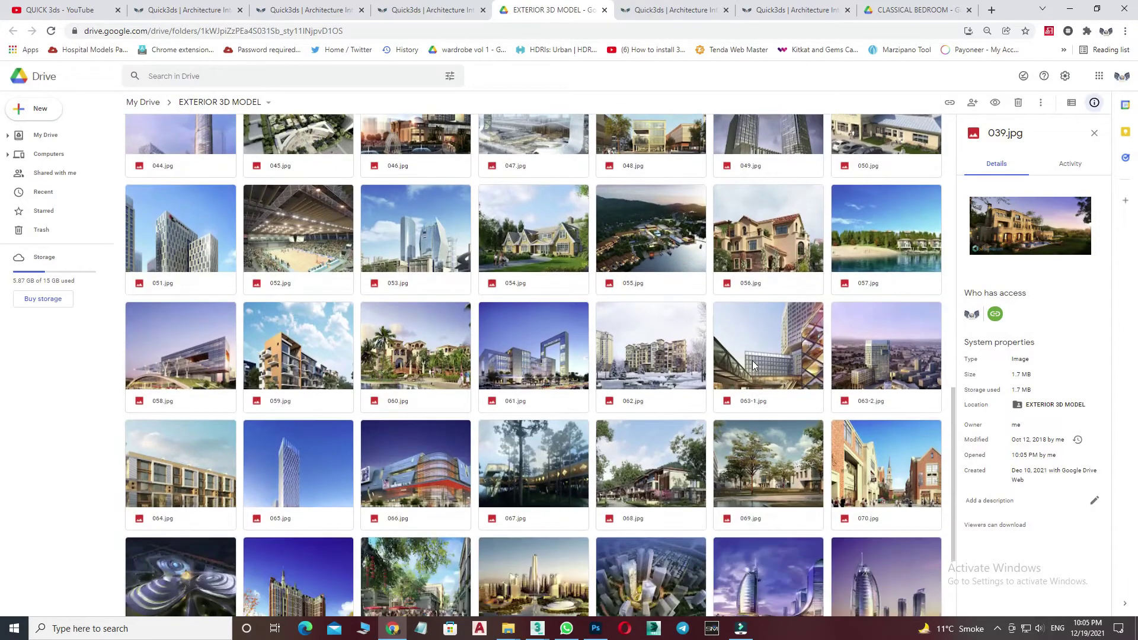
pyautogui.scroll(-2, 751, 365)
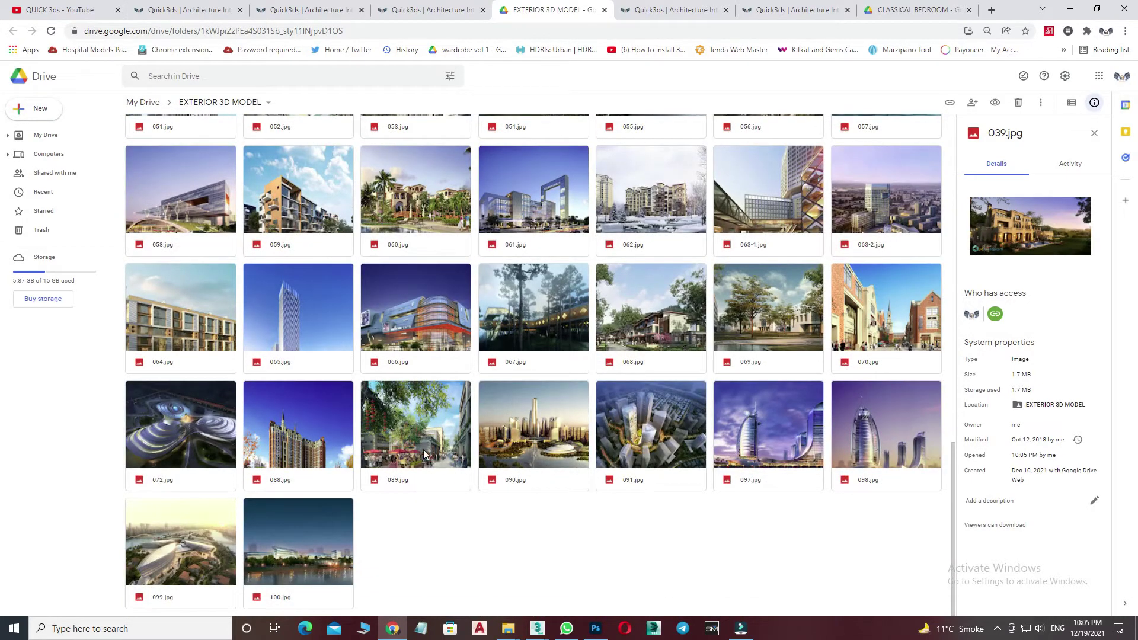
pyautogui.scroll(9, 397, 335)
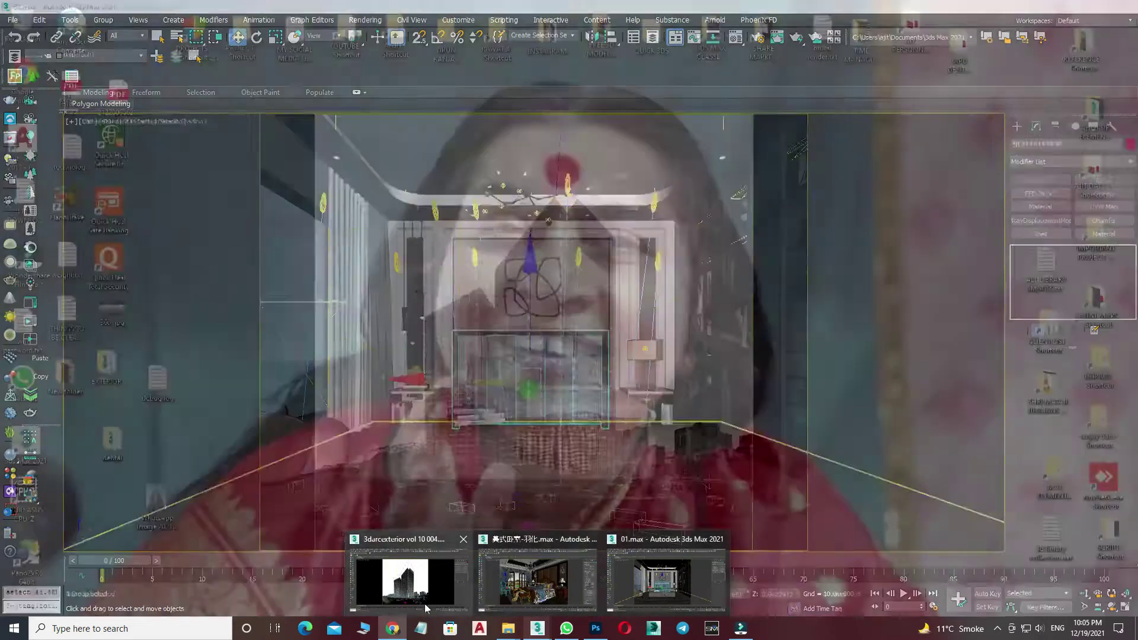
pyautogui.click(409, 578)
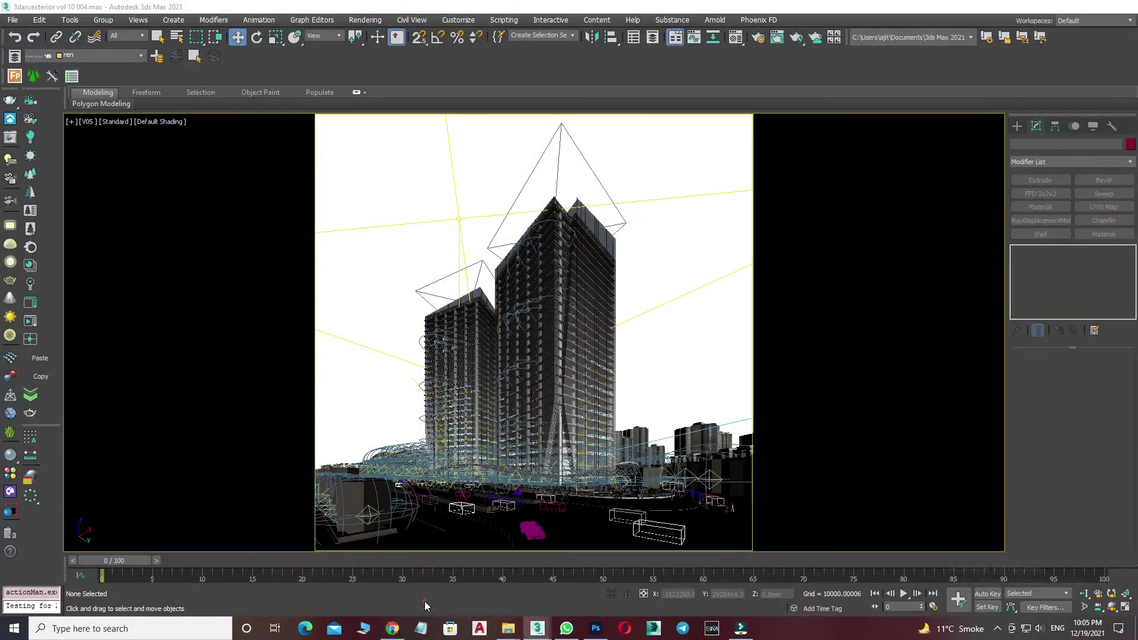
pyautogui.click(396, 631)
pyautogui.scroll(4, 705, 361)
pyautogui.scroll(3, 701, 364)
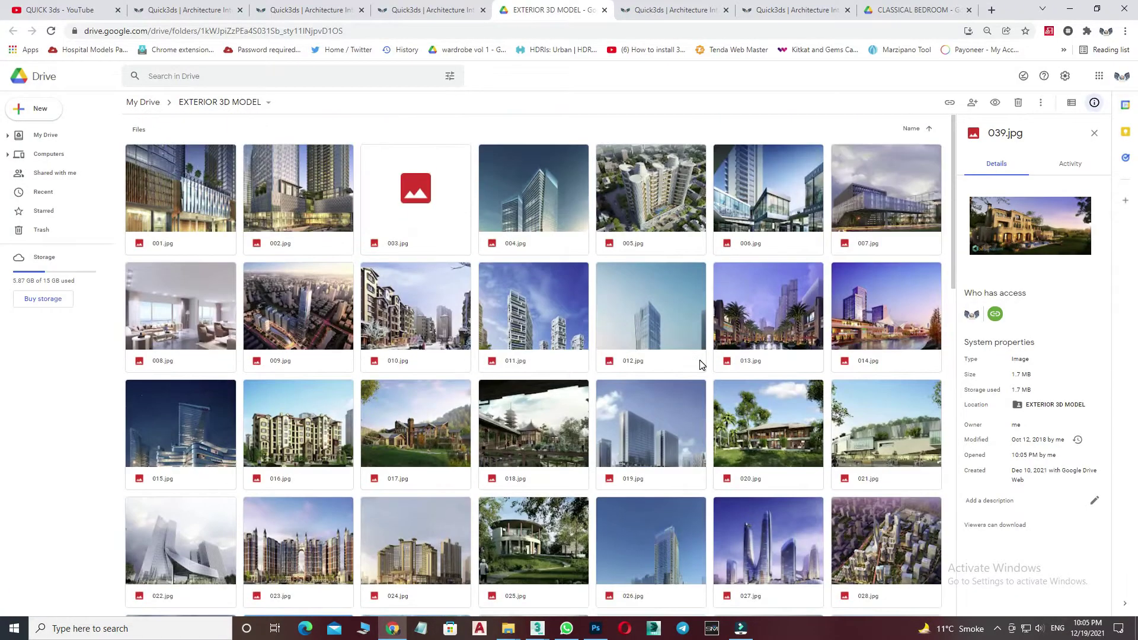
pyautogui.doubleClick(542, 189)
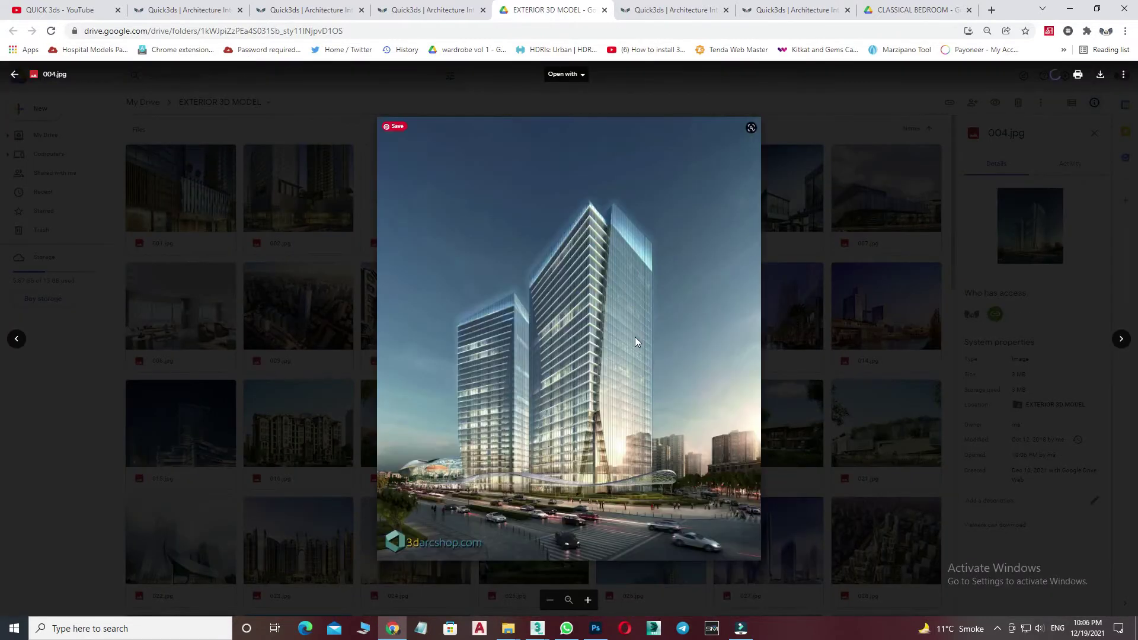
pyautogui.scroll(2, 647, 485)
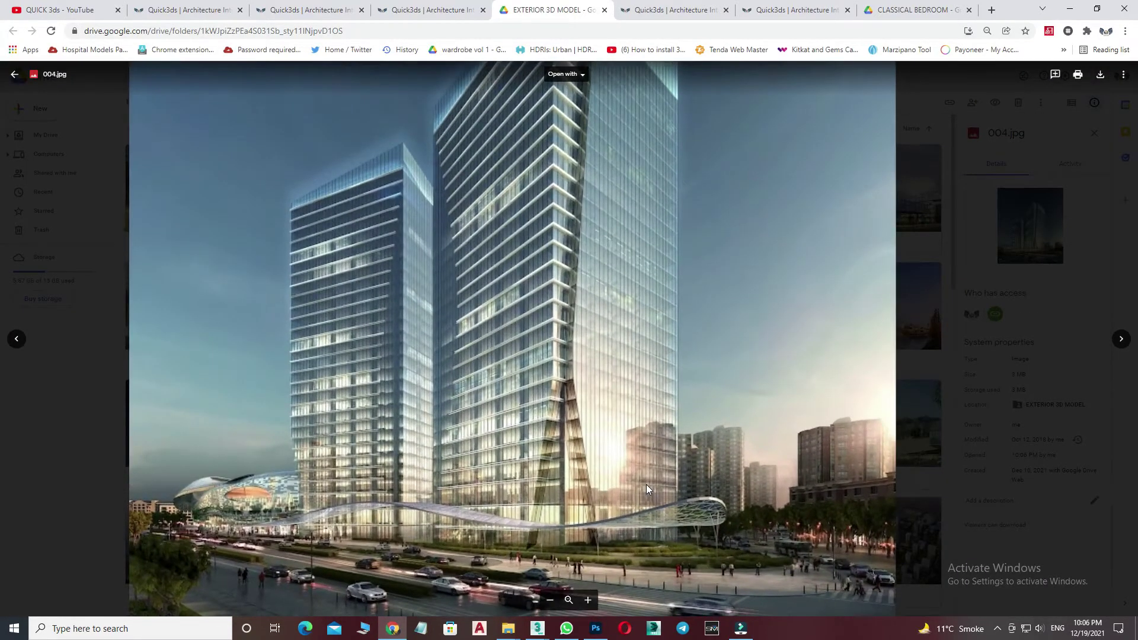
pyautogui.scroll(1, 645, 486)
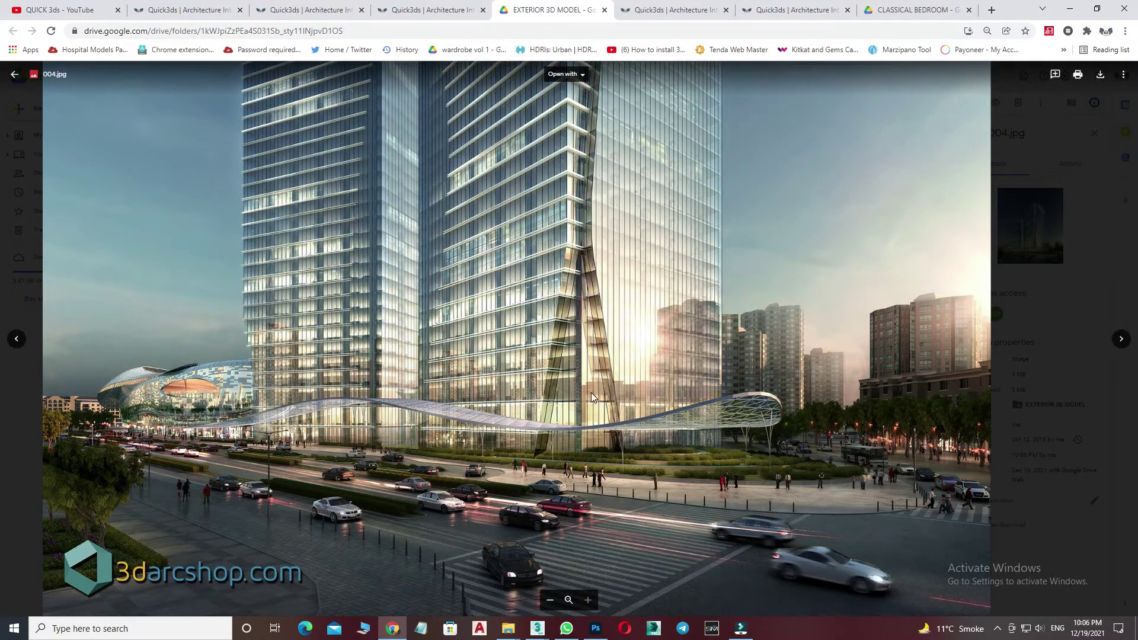
pyautogui.press('Escape')
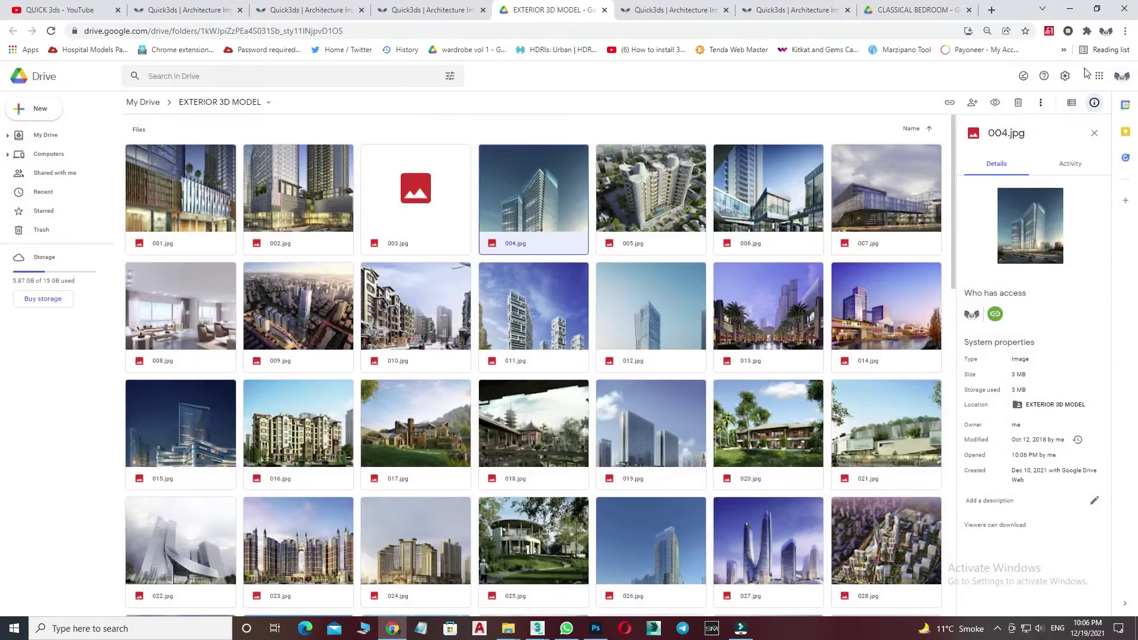
pyautogui.click(1070, 10)
# Select the SLK car proxy and frame it in a perspective view without the safe frame
pyautogui.rightClick(534, 418)
pyautogui.click(534, 418)
pyautogui.click(646, 526)
pyautogui.press('p')
pyautogui.press('z')
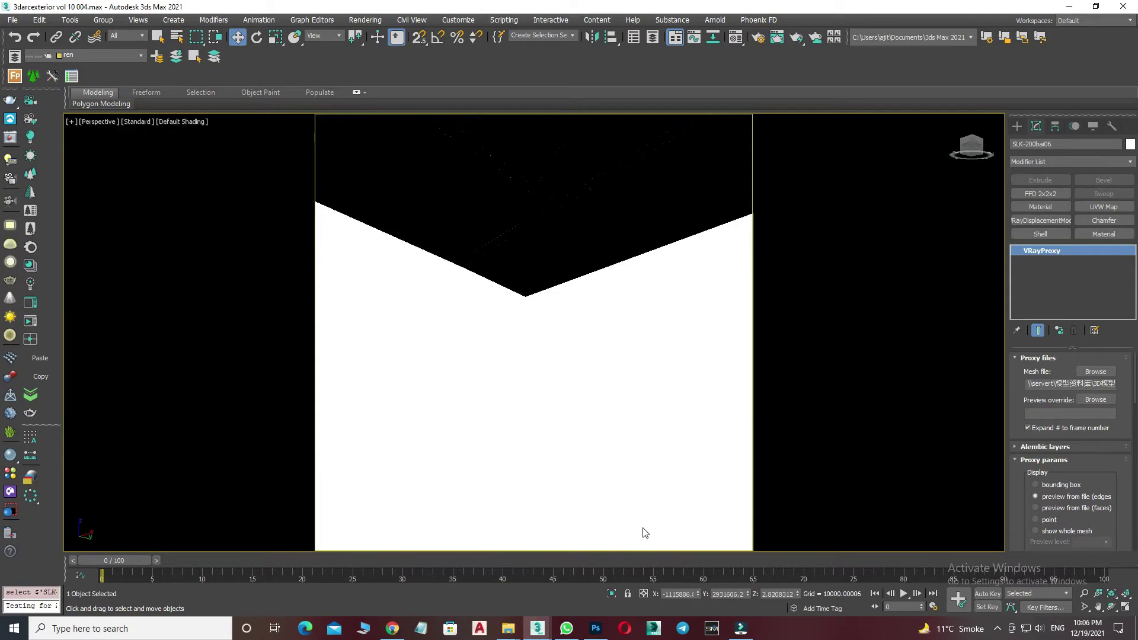
pyautogui.keyDown('alt'); pyautogui.moveTo(639, 529); pyautogui.dragTo(633, 420, button='middle'); pyautogui.keyUp('alt')
pyautogui.hotkey('shift', 'f')
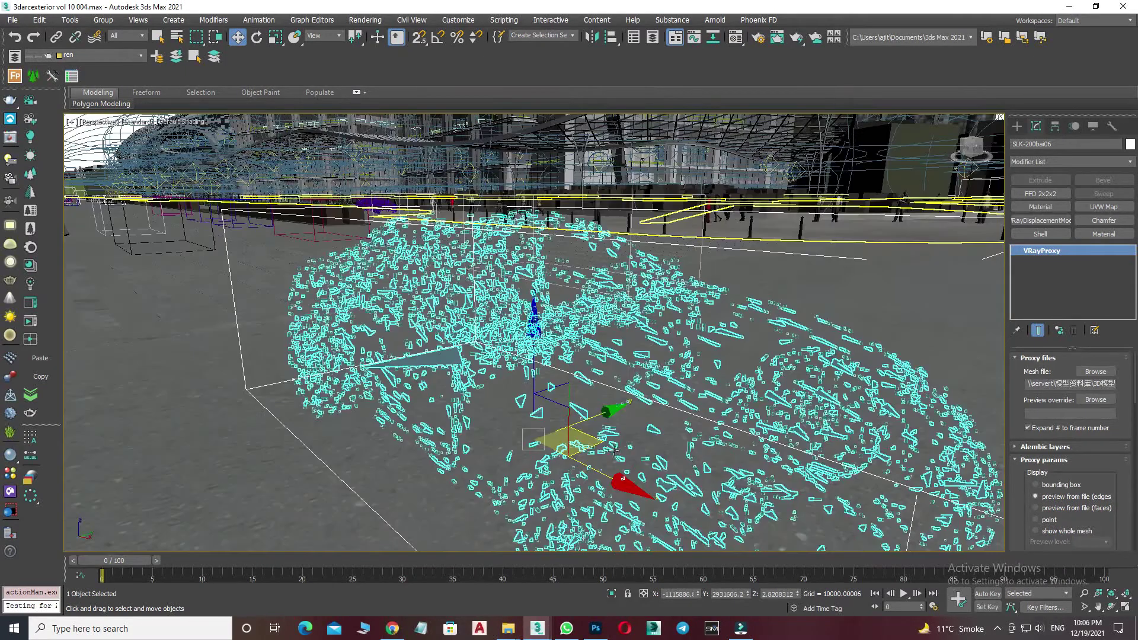
pyautogui.scroll(-3, 632, 421)
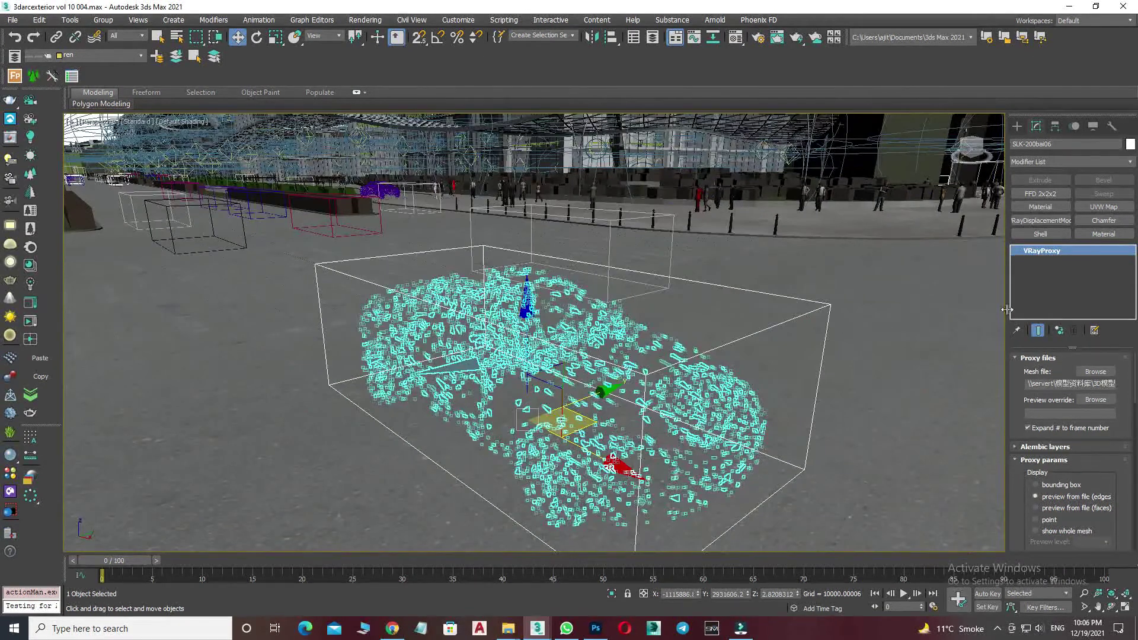
pyautogui.scroll(-2, 1011, 407)
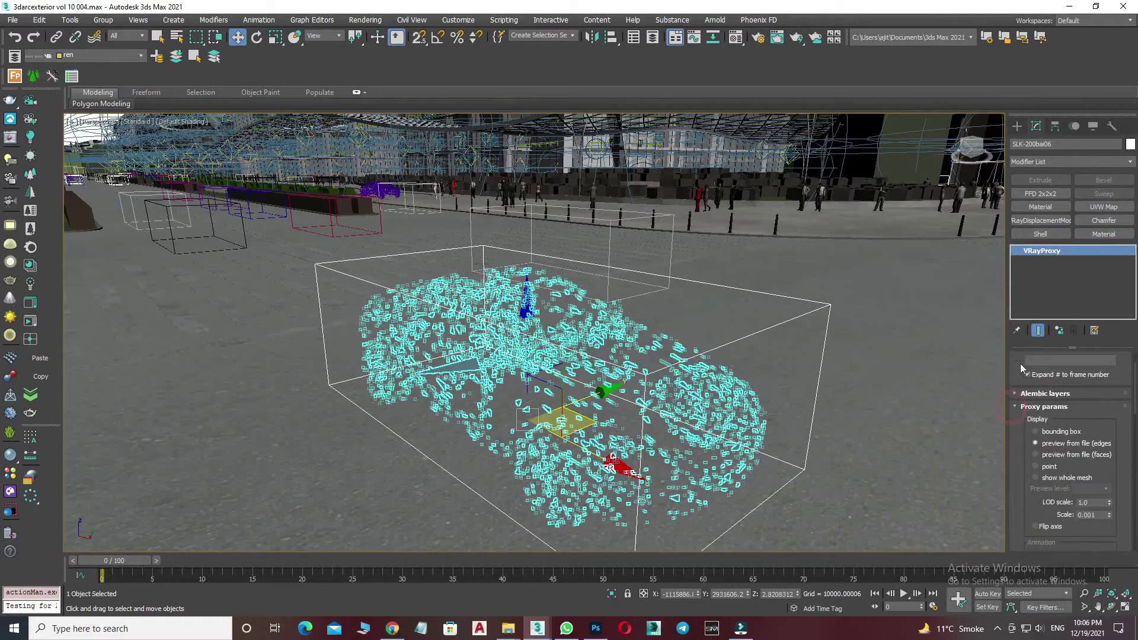
pyautogui.scroll(-2, 624, 358)
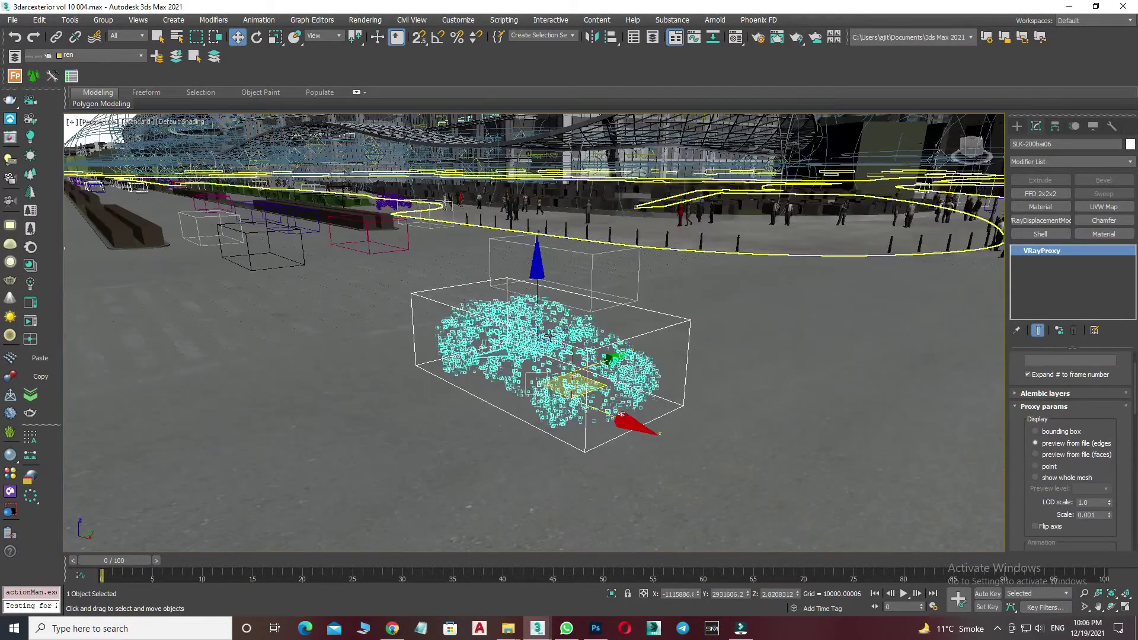
pyautogui.scroll(-1, 623, 358)
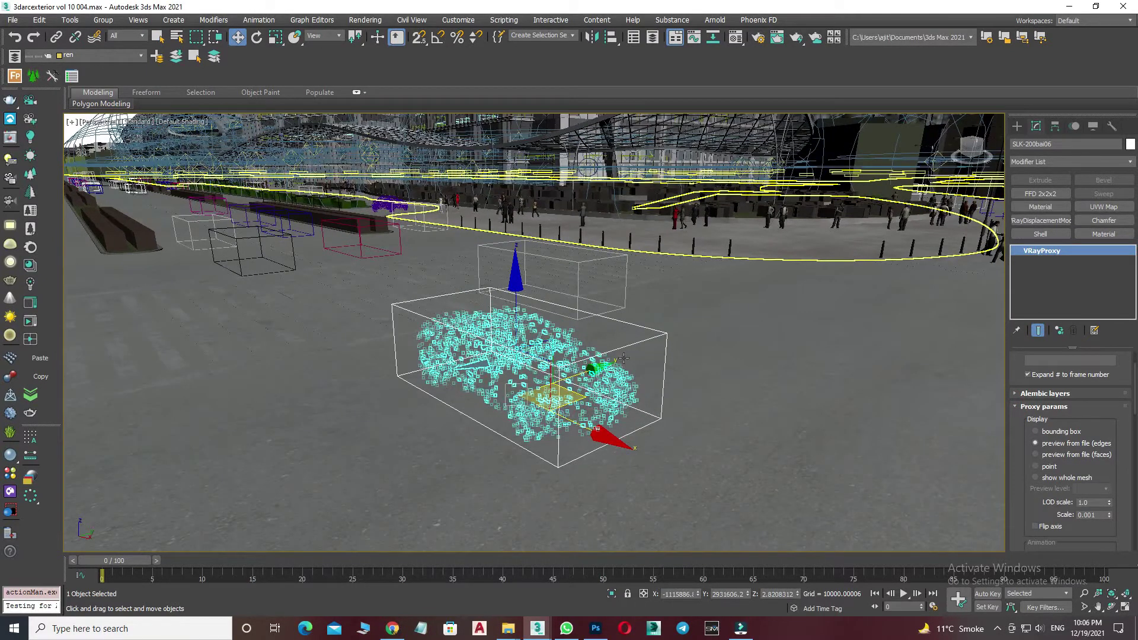
# Set the proxy to show its whole mesh, then delete the car and restore it with undo
pyautogui.click(1043, 481)
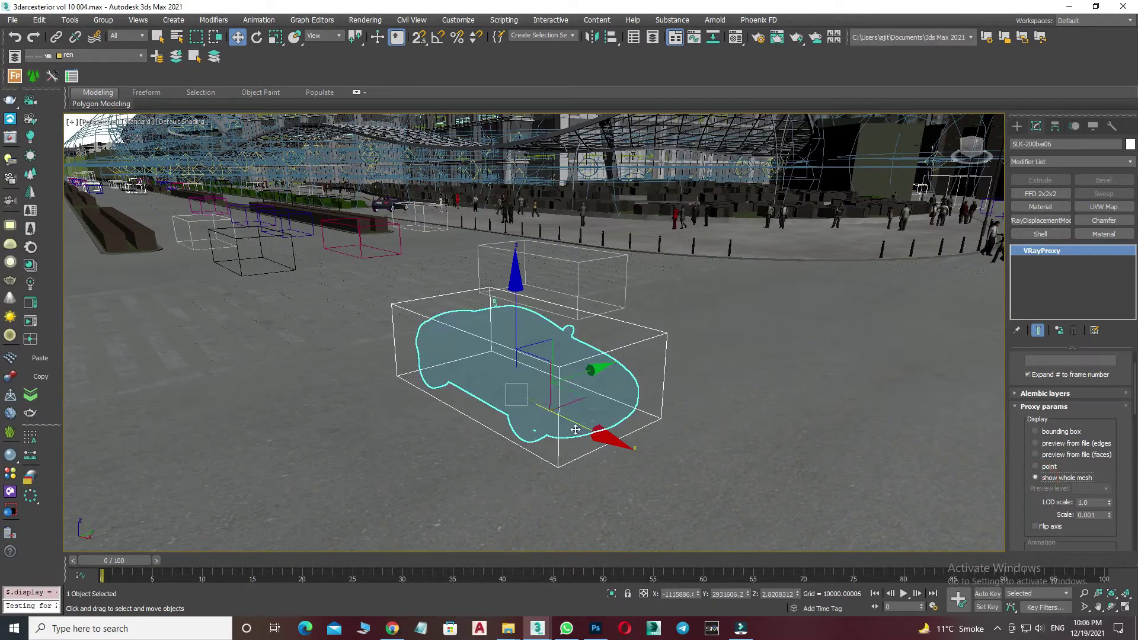
pyautogui.keyDown('alt'); pyautogui.moveTo(699, 362); pyautogui.dragTo(717, 360, button='middle'); pyautogui.keyUp('alt')
pyautogui.press('F3')
pyautogui.press('Delete')
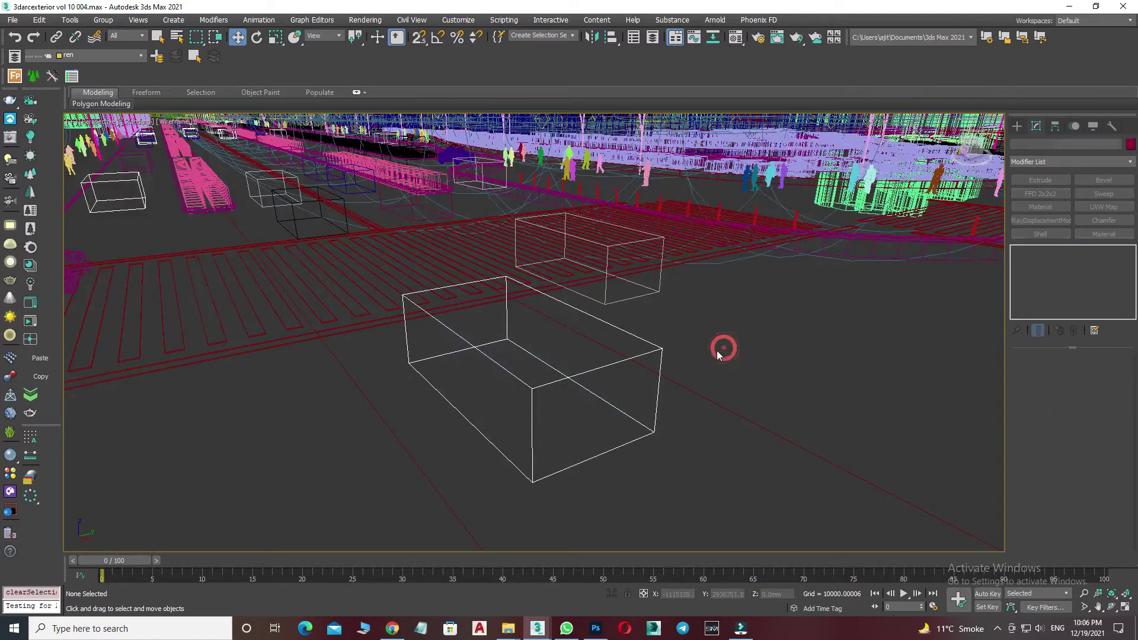
pyautogui.press('F3')
pyautogui.hotkey('ctrl', 'z')
# Uncheck Display as Box in the car's Object Properties and orbit around the full mesh
pyautogui.rightClick(577, 350)
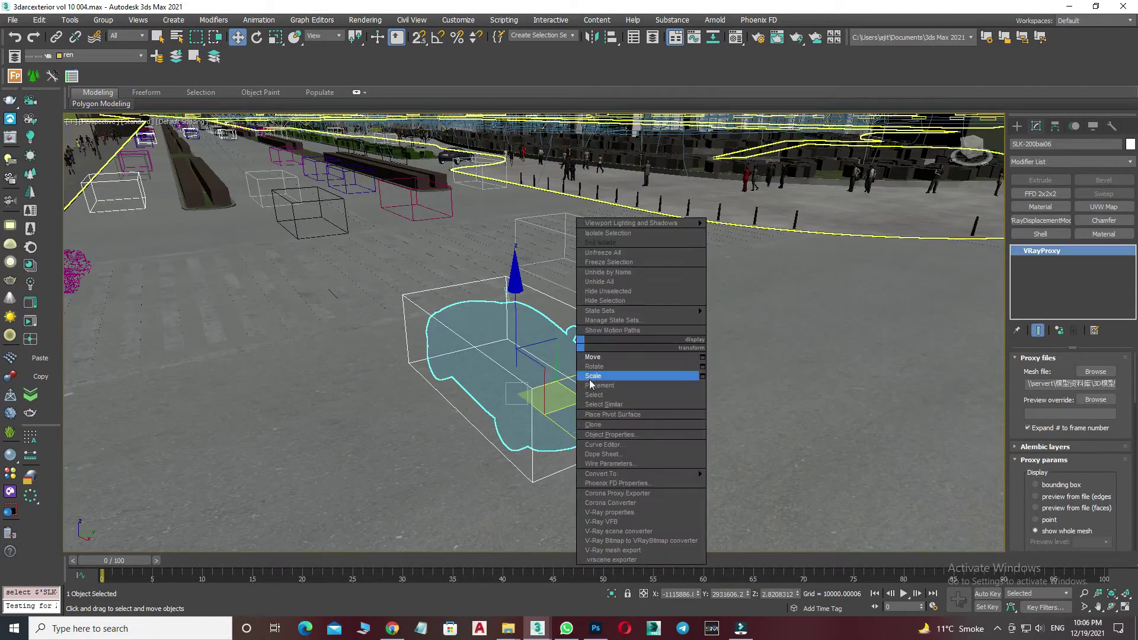
pyautogui.click(602, 437)
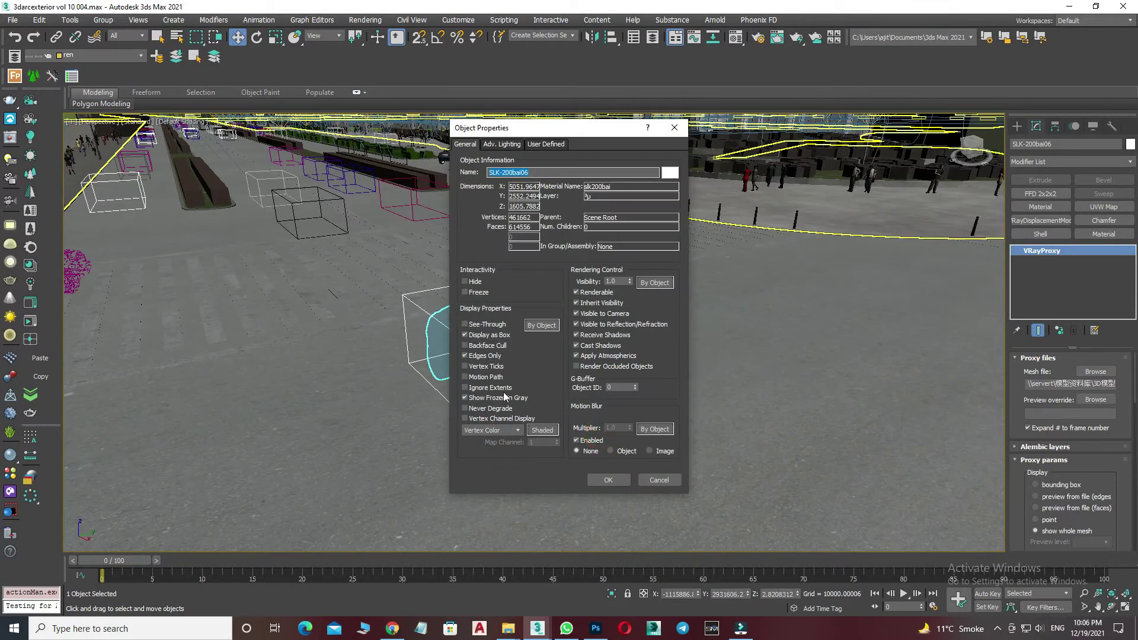
pyautogui.click(476, 335)
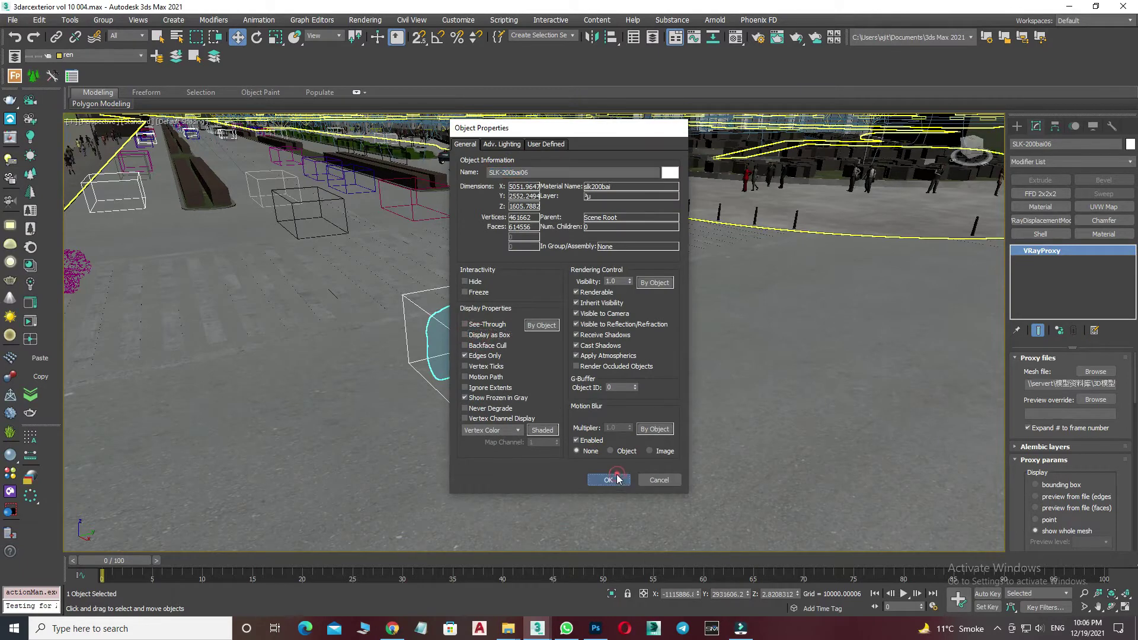
pyautogui.click(608, 479)
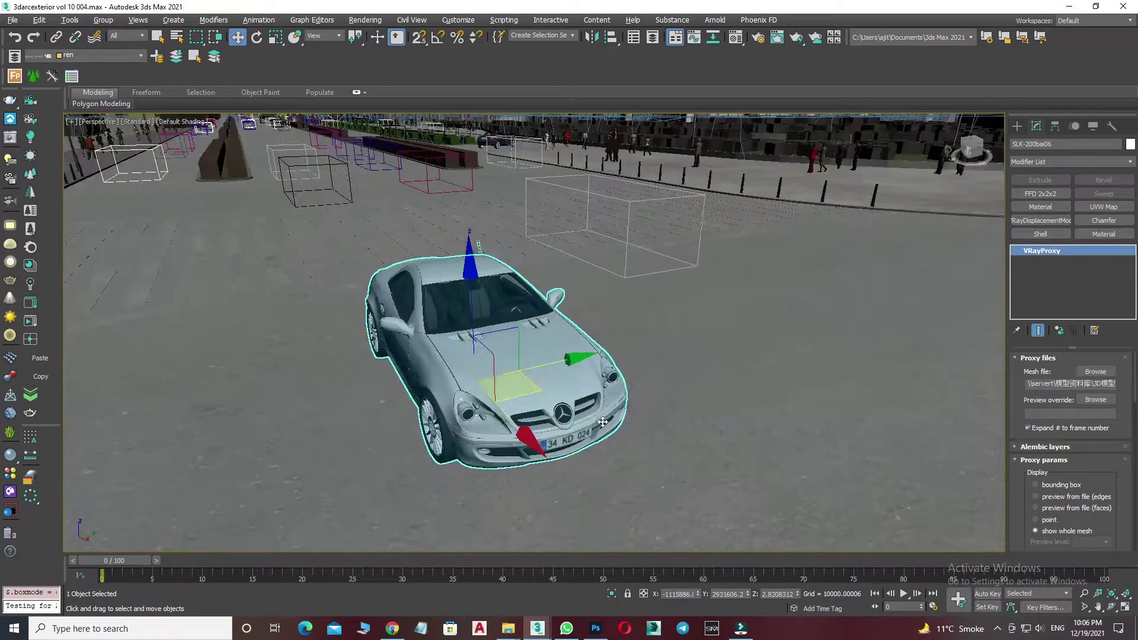
pyautogui.keyDown('alt'); pyautogui.moveTo(620, 426); pyautogui.dragTo(533, 403, button='middle'); pyautogui.keyUp('alt')
pyautogui.scroll(3, 509, 391)
pyautogui.scroll(3, 481, 382)
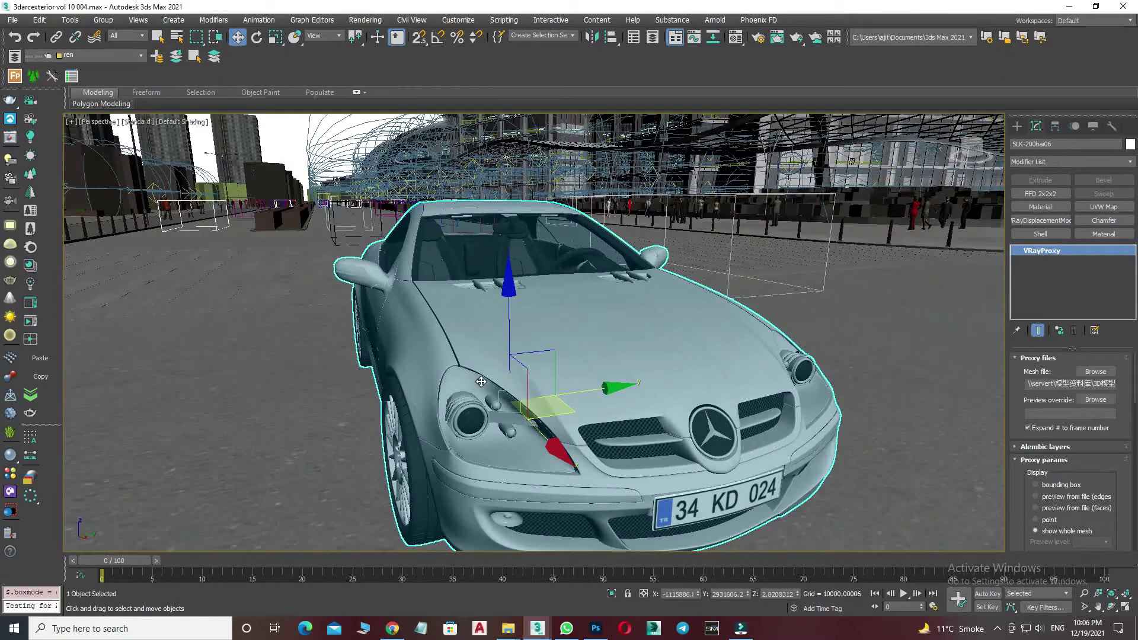
pyautogui.scroll(-3, 481, 382)
pyautogui.moveTo(481, 382)
pyautogui.keyDown('alt'); pyautogui.mouseDown(button='middle')
pyautogui.moveTo(576, 401)
pyautogui.moveTo(461, 273)
pyautogui.mouseUp(button='middle'); pyautogui.keyUp('alt')
pyautogui.scroll(-3, 461, 273)
pyautogui.scroll(2, 461, 273)
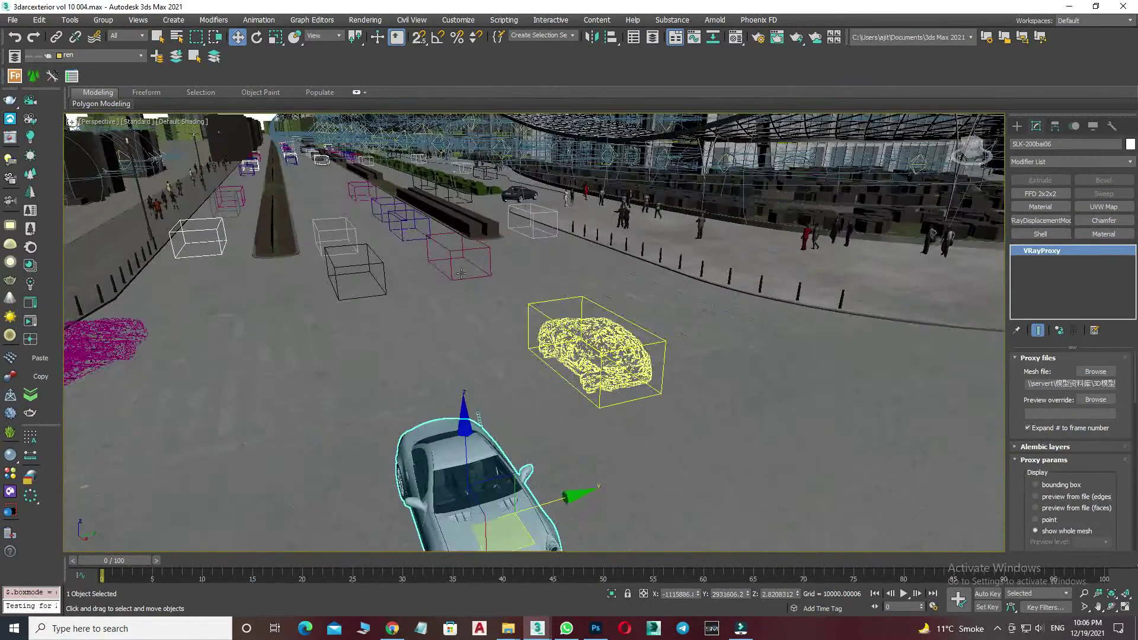
# Set the BMW_3hang proxy to show its whole mesh and turn off Display as Box
pyautogui.click(461, 272)
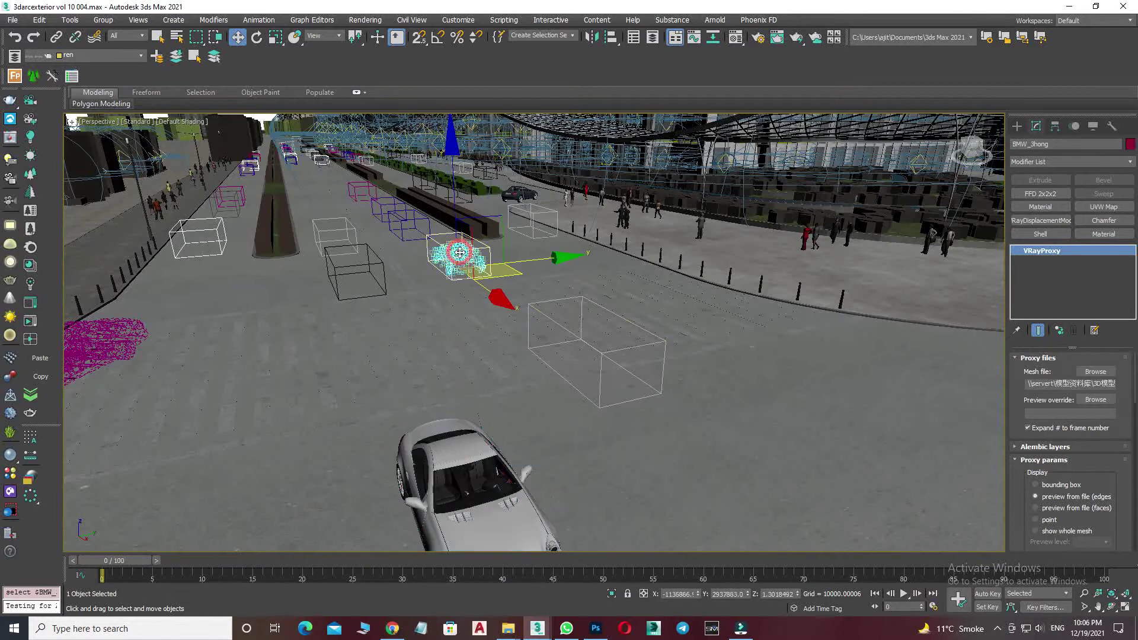
pyautogui.click(1044, 532)
pyautogui.rightClick(482, 240)
pyautogui.click(510, 324)
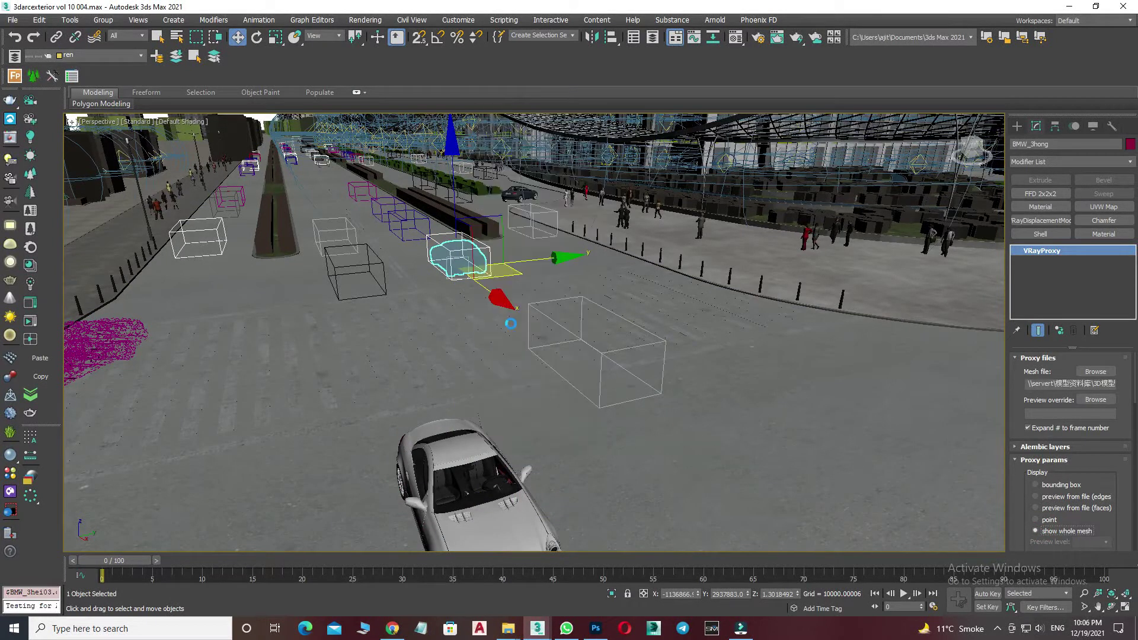
pyautogui.click(464, 334)
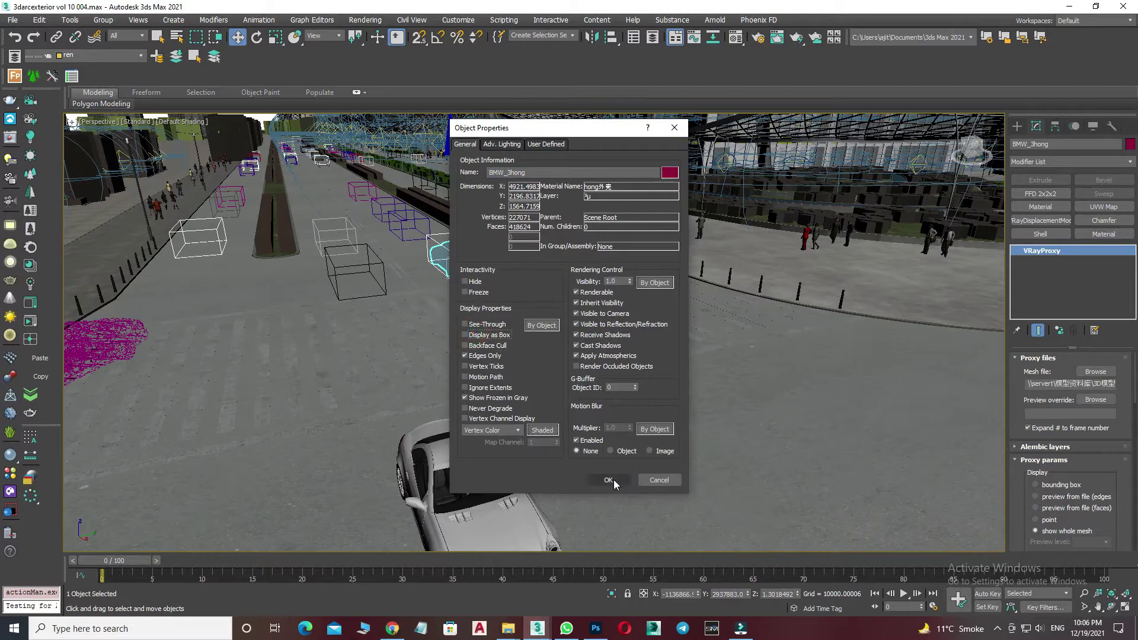
pyautogui.click(608, 479)
# Frame the BMW and orbit around it, switching to wireframe display
pyautogui.press('z')
pyautogui.moveTo(528, 435)
pyautogui.keyDown('alt'); pyautogui.mouseDown(button='middle')
pyautogui.moveTo(800, 459)
pyautogui.moveTo(802, 446)
pyautogui.mouseUp(button='middle'); pyautogui.keyUp('alt')
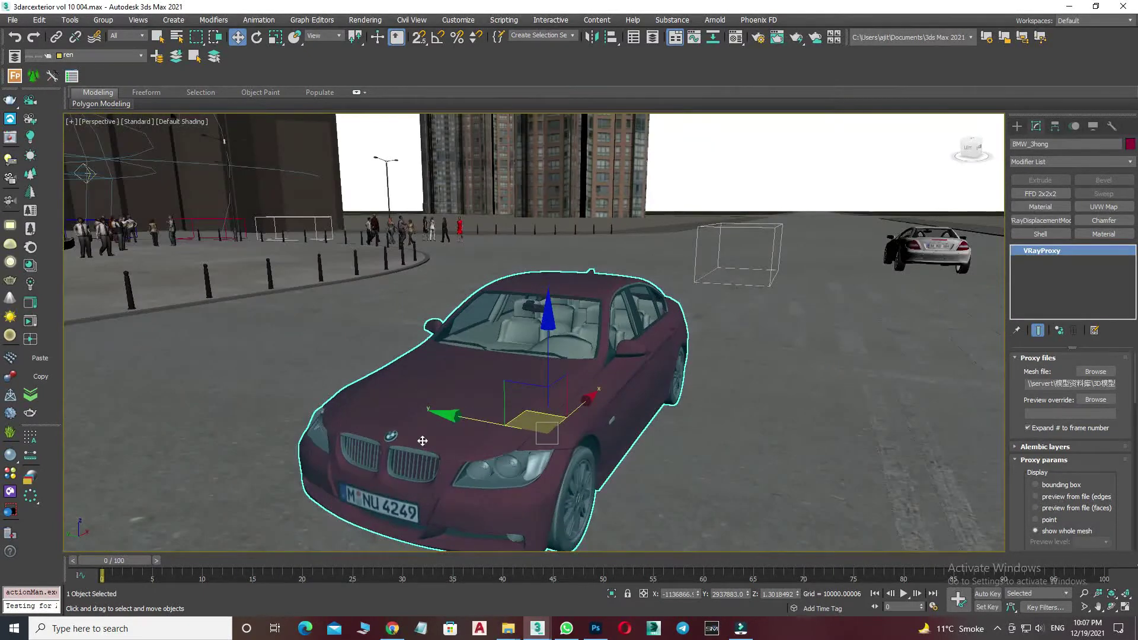
pyautogui.scroll(3, 803, 446)
pyautogui.scroll(2, 426, 467)
pyautogui.moveTo(564, 485)
pyautogui.keyDown('alt'); pyautogui.mouseDown(button='middle')
pyautogui.moveTo(680, 398)
pyautogui.moveTo(716, 425)
pyautogui.moveTo(532, 435)
pyautogui.mouseUp(button='middle'); pyautogui.keyUp('alt')
pyautogui.scroll(-3, 680, 398)
pyautogui.press('F3')
pyautogui.press('F3')
# Deselect the BMW and orbit out to view the whole plaza
pyautogui.click(680, 398)
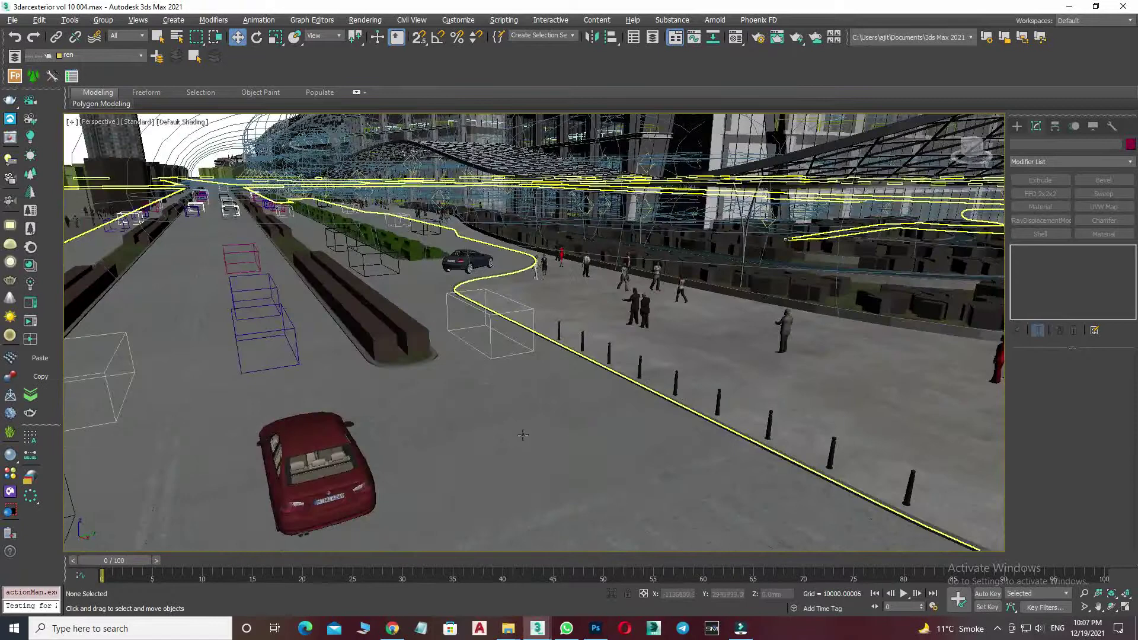
pyautogui.moveTo(783, 444)
pyautogui.keyDown('alt'); pyautogui.mouseDown(button='middle')
pyautogui.moveTo(491, 436)
pyautogui.moveTo(574, 436)
pyautogui.moveTo(269, 515)
pyautogui.moveTo(329, 515)
pyautogui.mouseUp(button='middle'); pyautogui.keyUp('alt')
pyautogui.scroll(-3, 491, 436)
pyautogui.scroll(1, 491, 436)
pyautogui.scroll(1, 492, 436)
pyautogui.scroll(3, 609, 336)
pyautogui.scroll(3, 617, 425)
pyautogui.scroll(2, 617, 425)
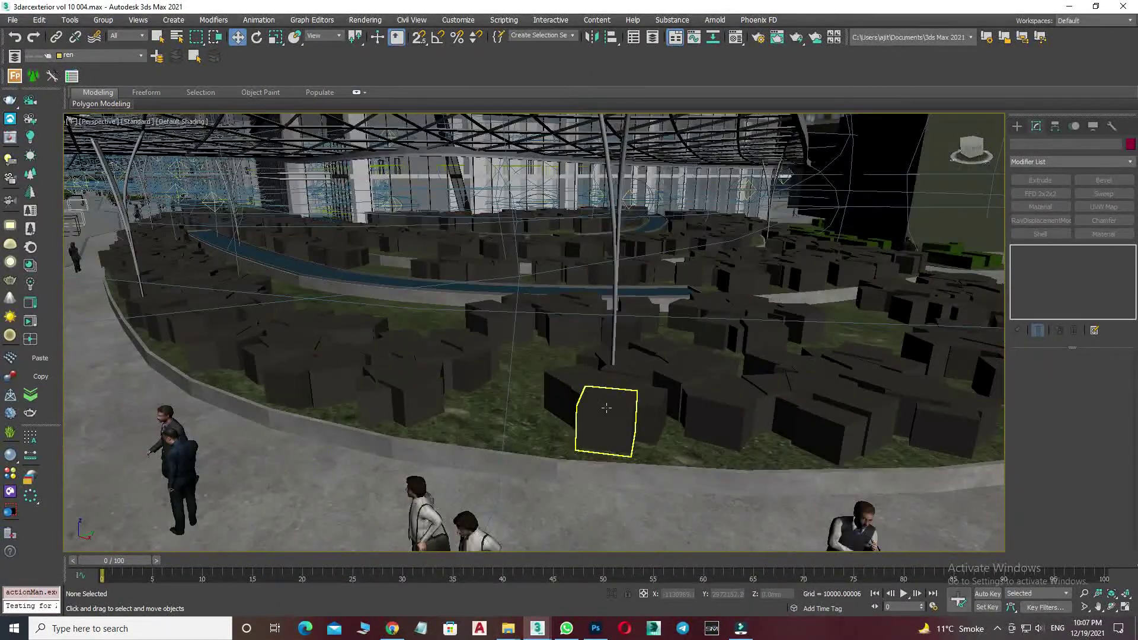
# Select a garden planter proxy and display its bushes as whole meshes
pyautogui.click(606, 407)
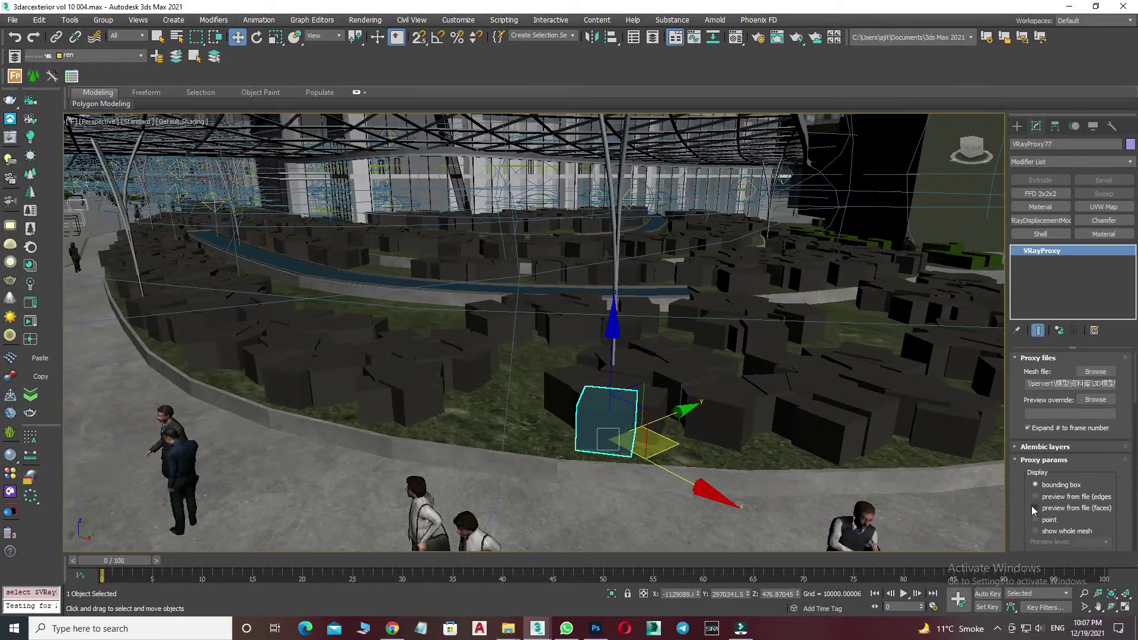
pyautogui.moveTo(901, 456); pyautogui.dragTo(763, 446, button='middle')
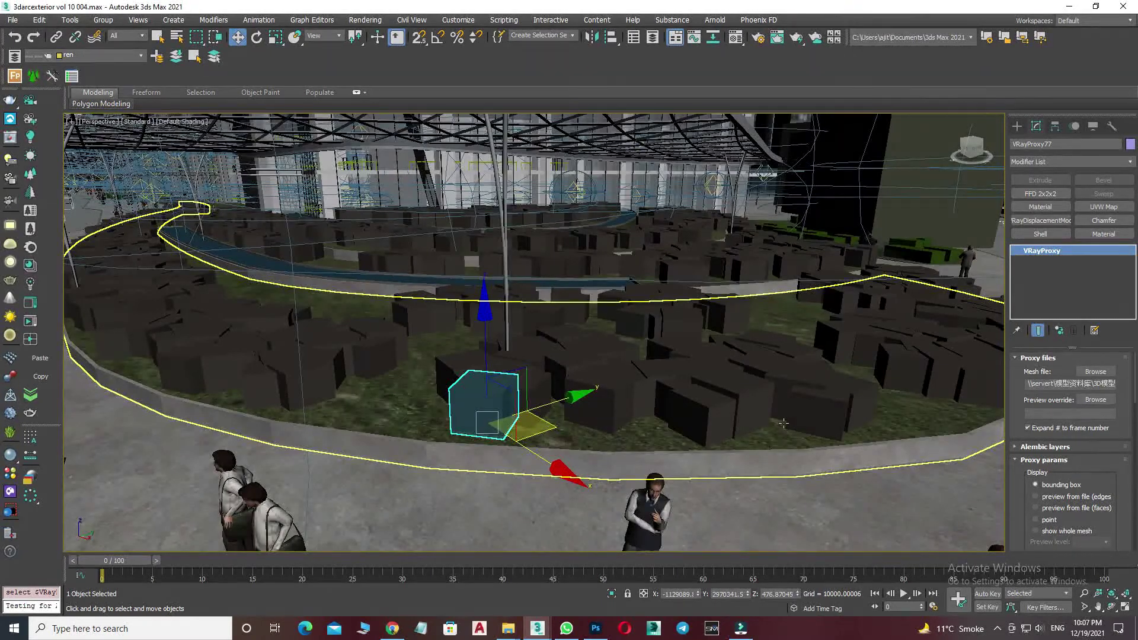
pyautogui.click(1060, 535)
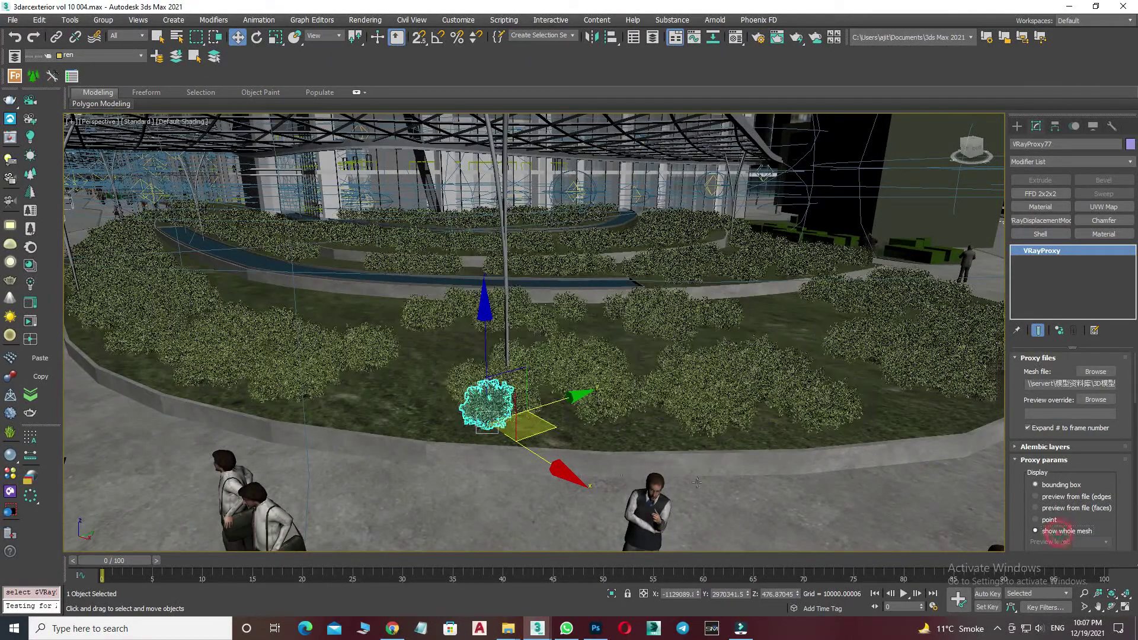
pyautogui.moveTo(683, 363); pyautogui.dragTo(706, 393, button='middle')
pyautogui.scroll(-4, 707, 392)
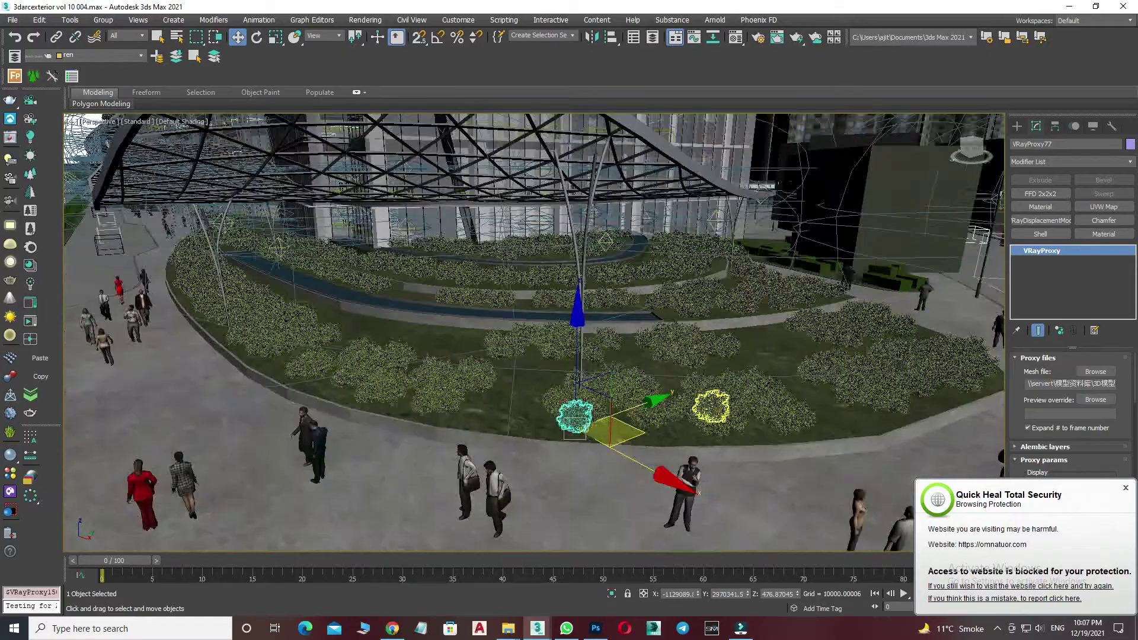
pyautogui.scroll(2, 468, 417)
pyautogui.moveTo(474, 462)
pyautogui.keyDown('alt'); pyautogui.mouseDown(button='middle')
pyautogui.moveTo(538, 444)
pyautogui.moveTo(493, 432)
pyautogui.mouseUp(button='middle'); pyautogui.keyUp('alt')
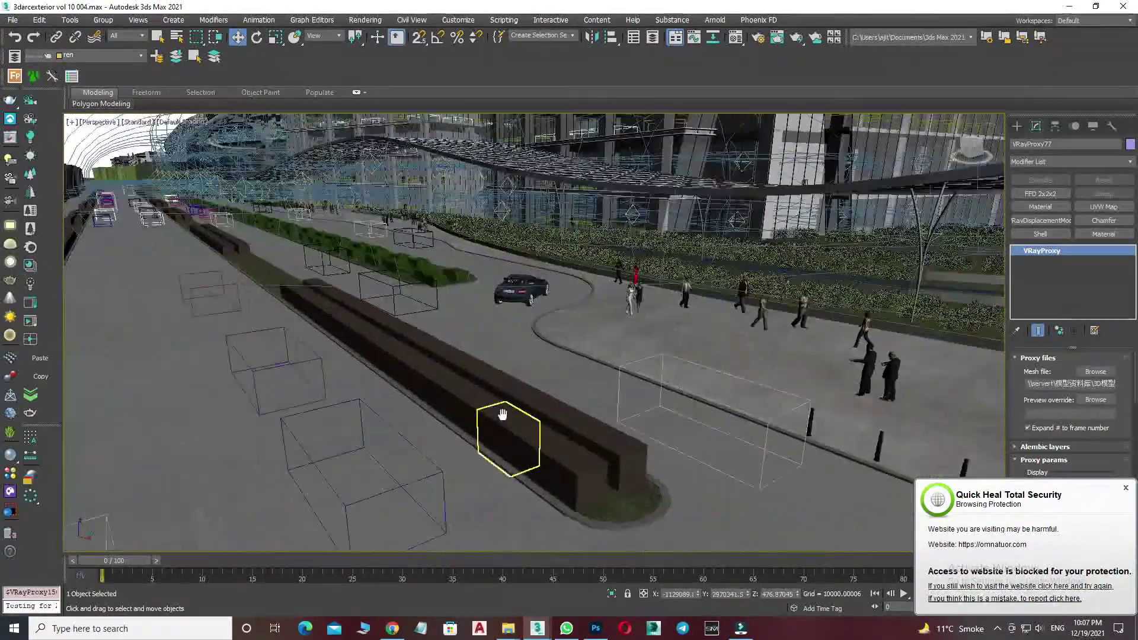
# Show the hedge proxy beside the bench as a full mesh, dismissing the security popup
pyautogui.click(550, 459)
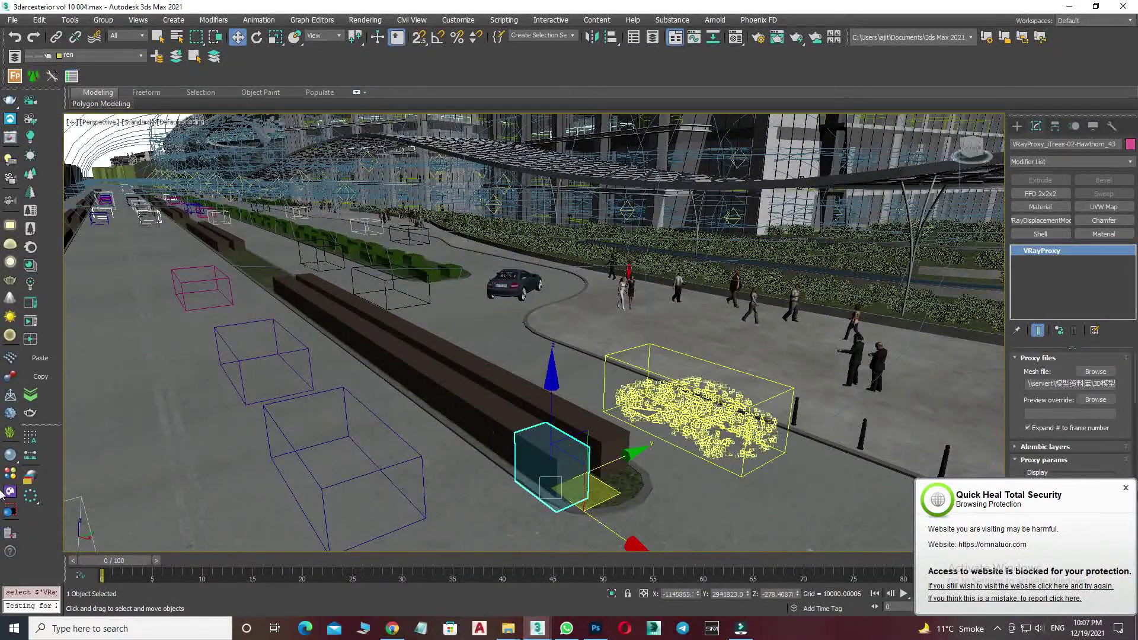
pyautogui.click(1125, 488)
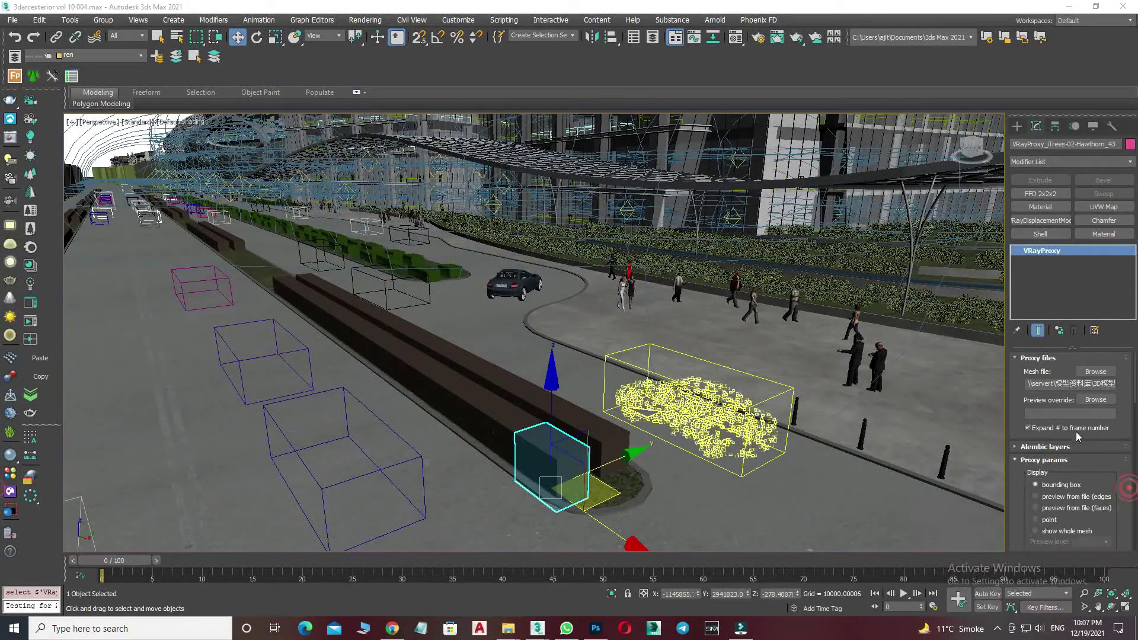
pyautogui.click(1036, 531)
pyautogui.moveTo(678, 466); pyautogui.dragTo(651, 442, button='middle')
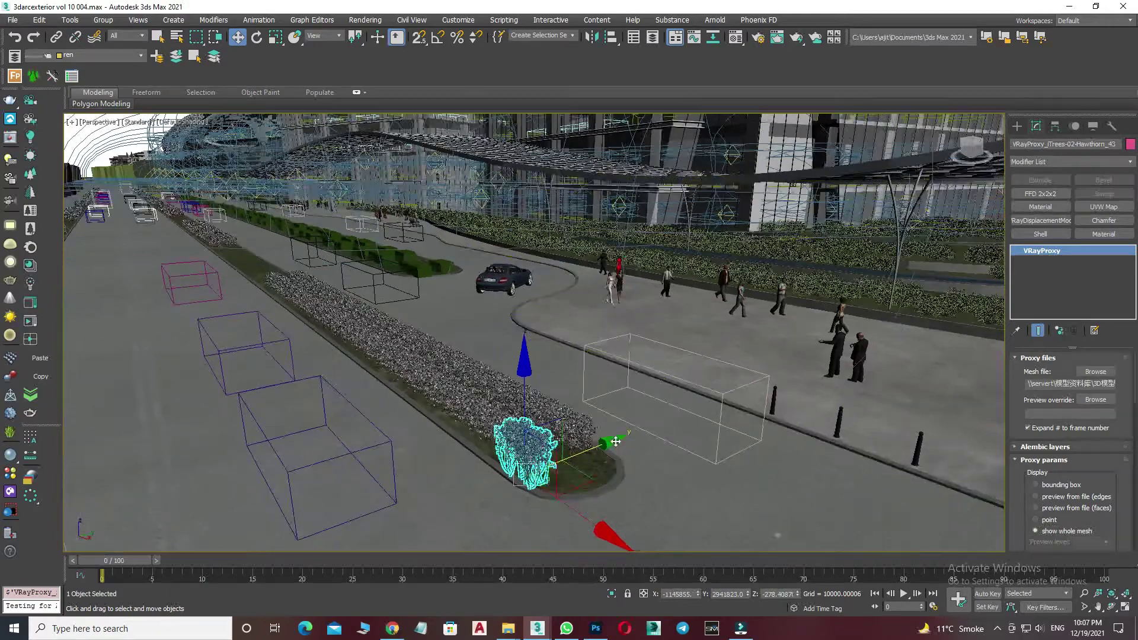
pyautogui.scroll(2, 522, 444)
pyautogui.scroll(-5, 518, 443)
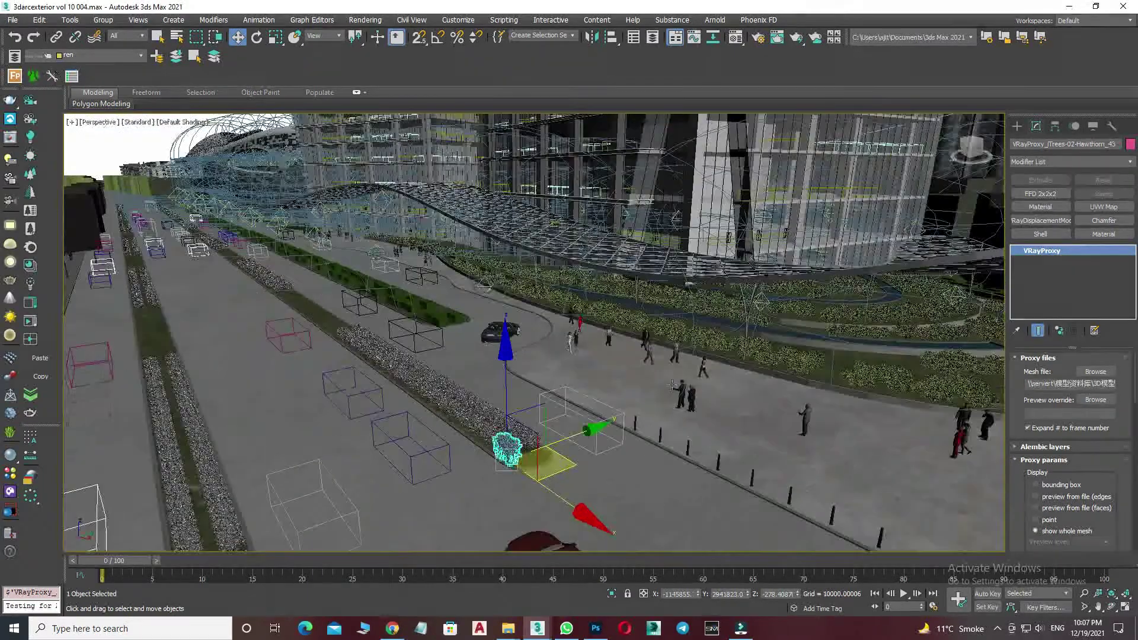
pyautogui.scroll(3, 593, 468)
pyautogui.scroll(3, 731, 294)
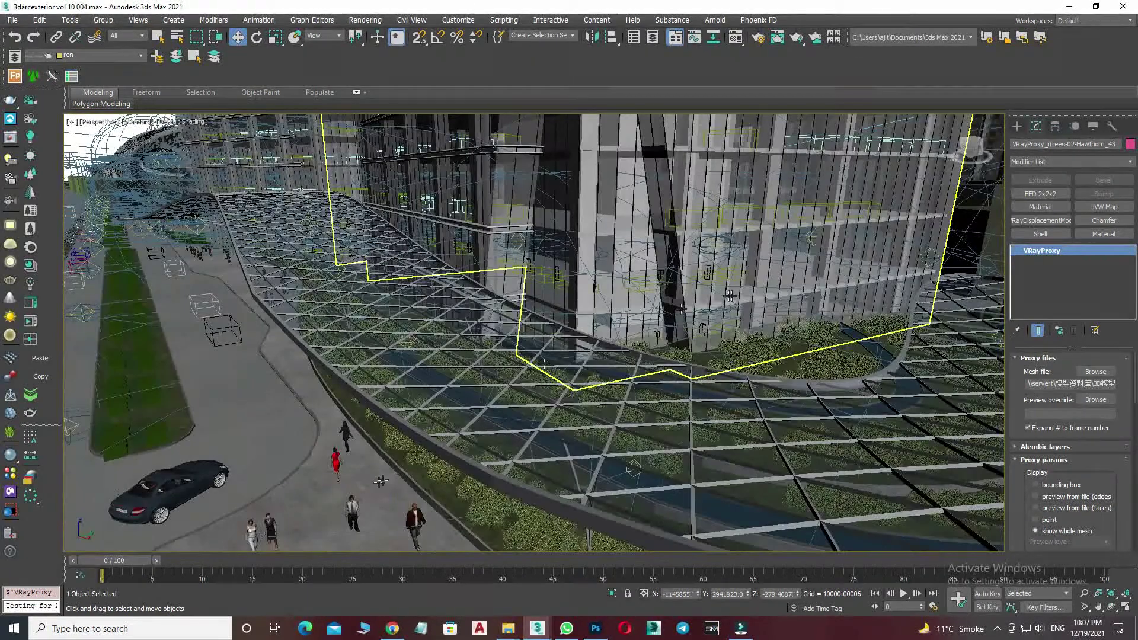
pyautogui.scroll(-5, 729, 294)
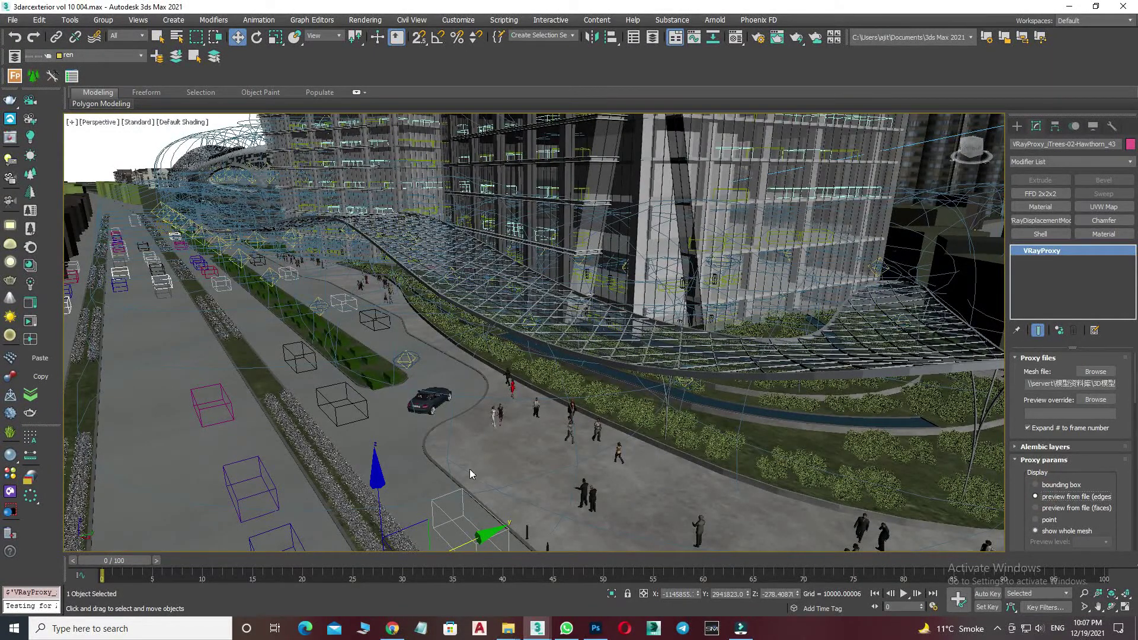
# Return the hedge and plaza garden bush proxies to bounding-box display
pyautogui.click(1049, 486)
pyautogui.hotkey('alt', 'o')
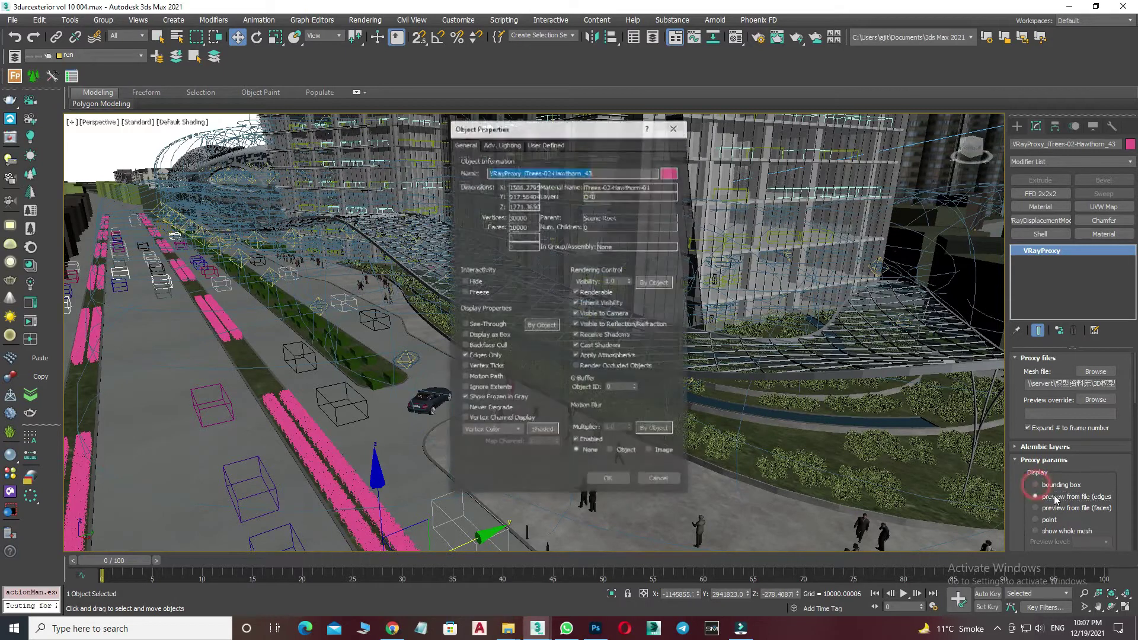
pyautogui.click(659, 481)
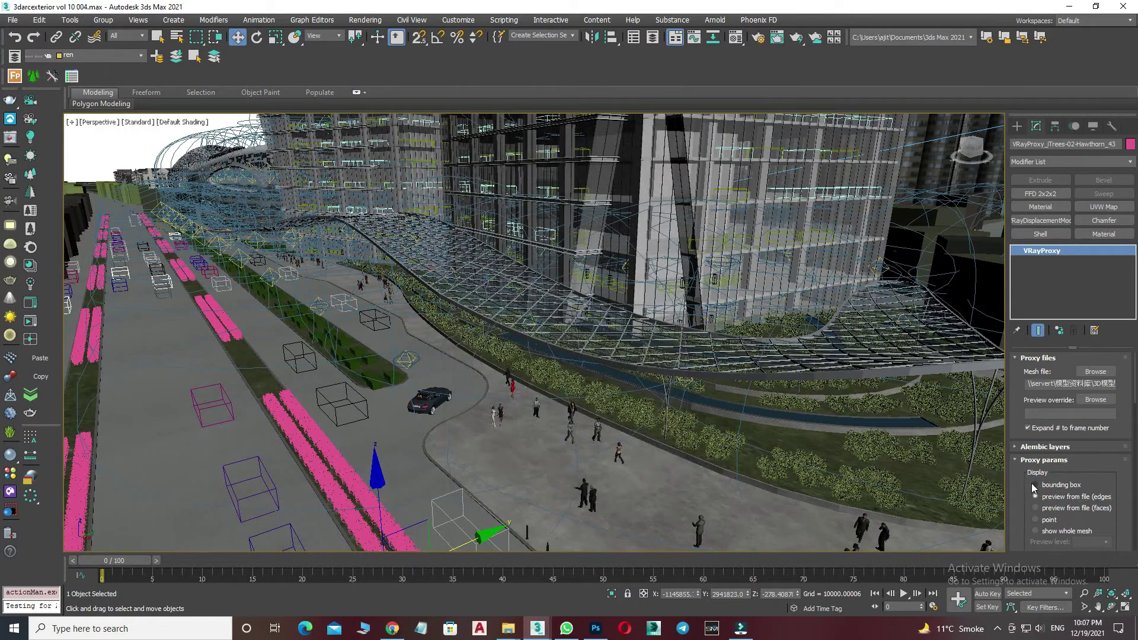
pyautogui.click(1035, 485)
pyautogui.moveTo(497, 400); pyautogui.dragTo(676, 355, button='middle')
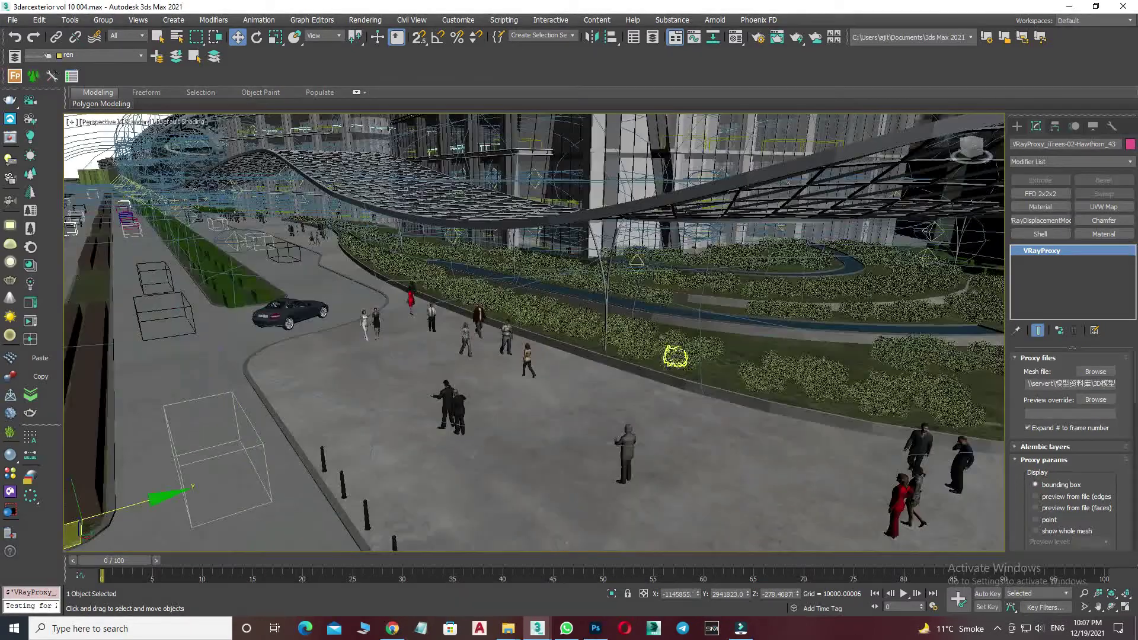
pyautogui.click(675, 356)
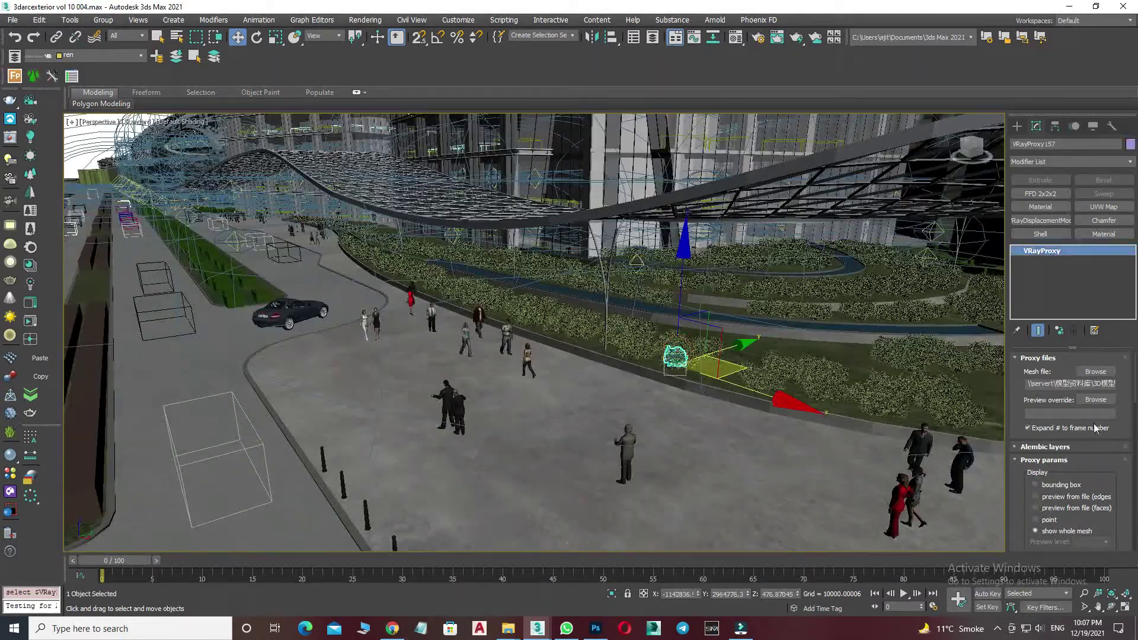
pyautogui.click(1035, 485)
# Zoom in under the canopy and toggle wireframe display
pyautogui.scroll(5, 634, 379)
pyautogui.scroll(5, 633, 379)
pyautogui.scroll(5, 634, 379)
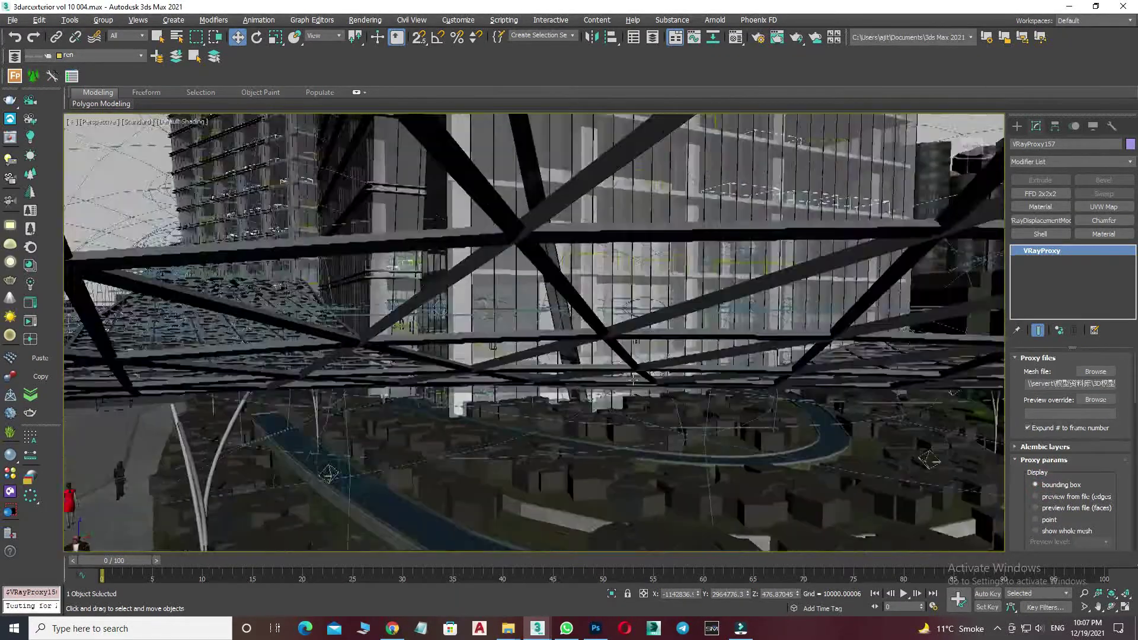
pyautogui.scroll(3, 633, 379)
pyautogui.scroll(2, 610, 453)
pyautogui.scroll(1, 516, 332)
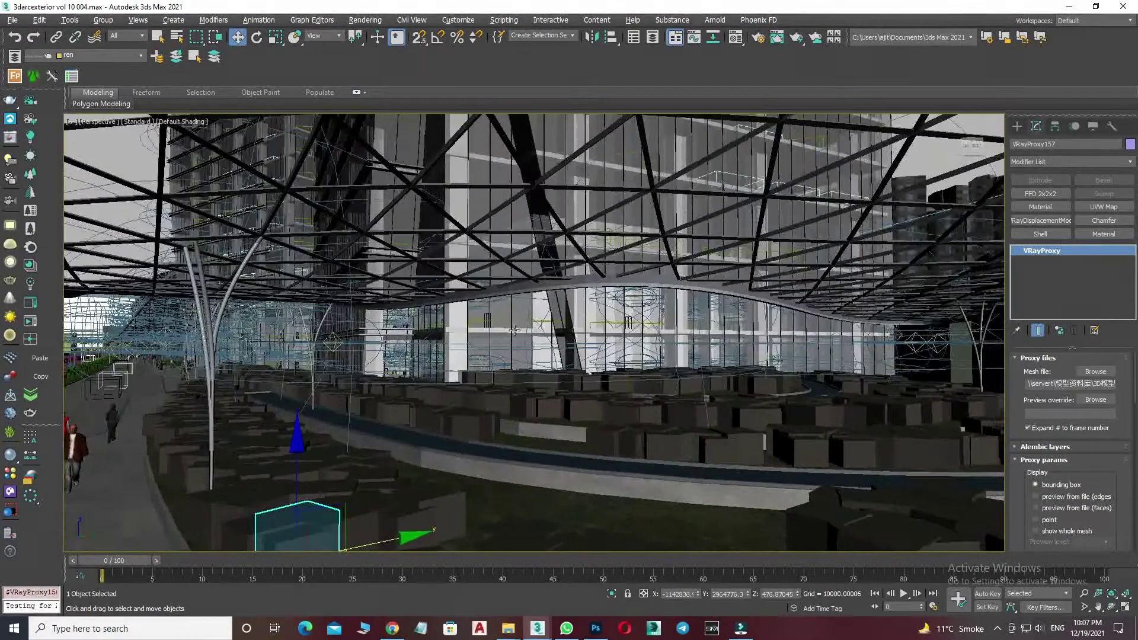
pyautogui.scroll(1, 516, 332)
pyautogui.scroll(1, 518, 330)
pyautogui.scroll(2, 518, 330)
pyautogui.scroll(2, 513, 355)
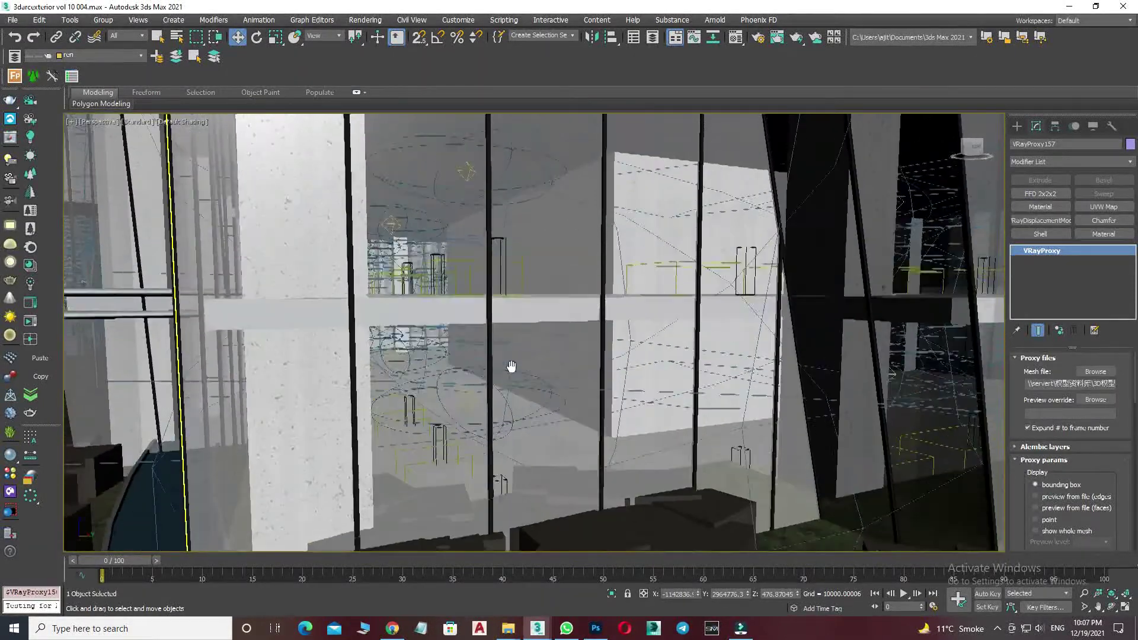
pyautogui.scroll(2, 558, 363)
pyautogui.scroll(2, 558, 363)
pyautogui.scroll(2, 557, 363)
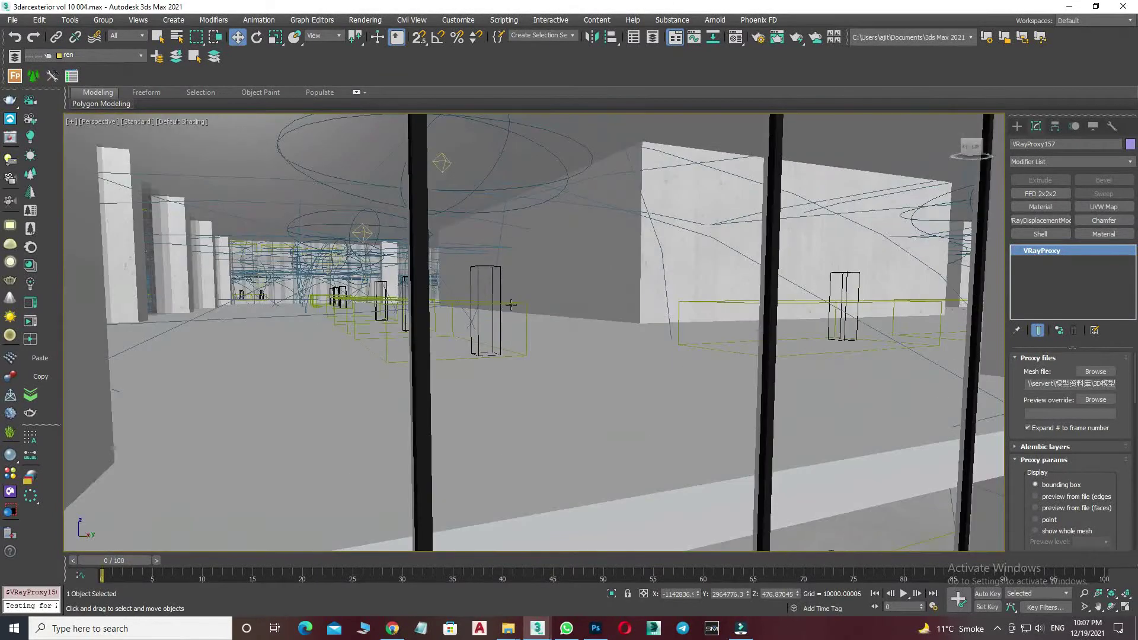
pyautogui.press('F3')
# Review the sofa's Object Properties in shaded view and confirm with OK
pyautogui.click(511, 305)
pyautogui.press('F3')
pyautogui.scroll(2, 511, 305)
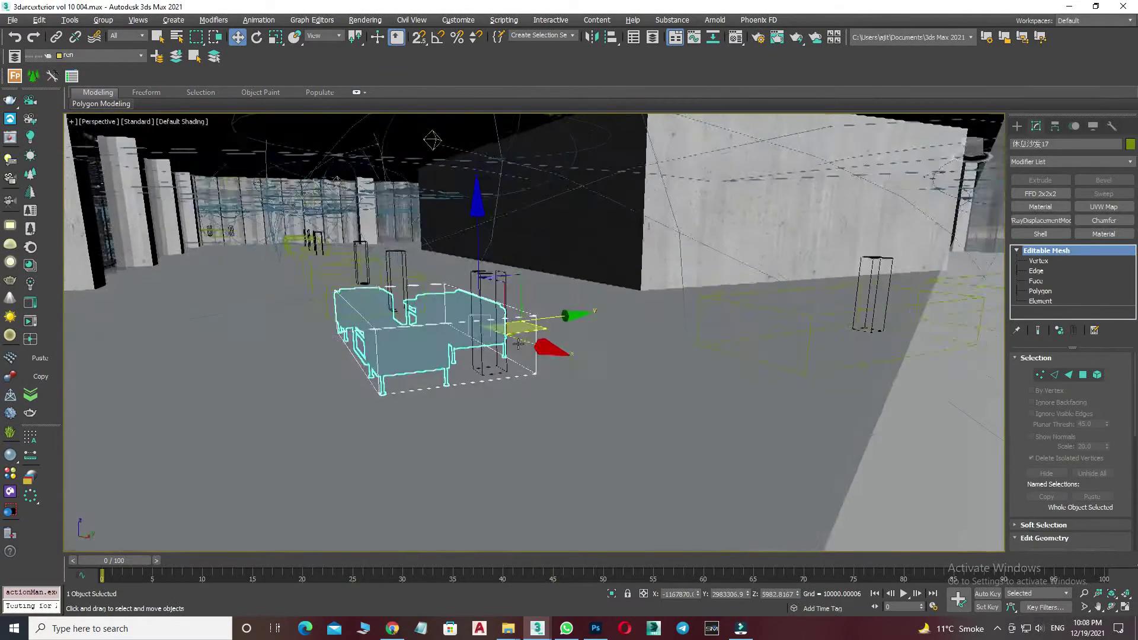
pyautogui.scroll(2, 471, 310)
pyautogui.rightClick(471, 310)
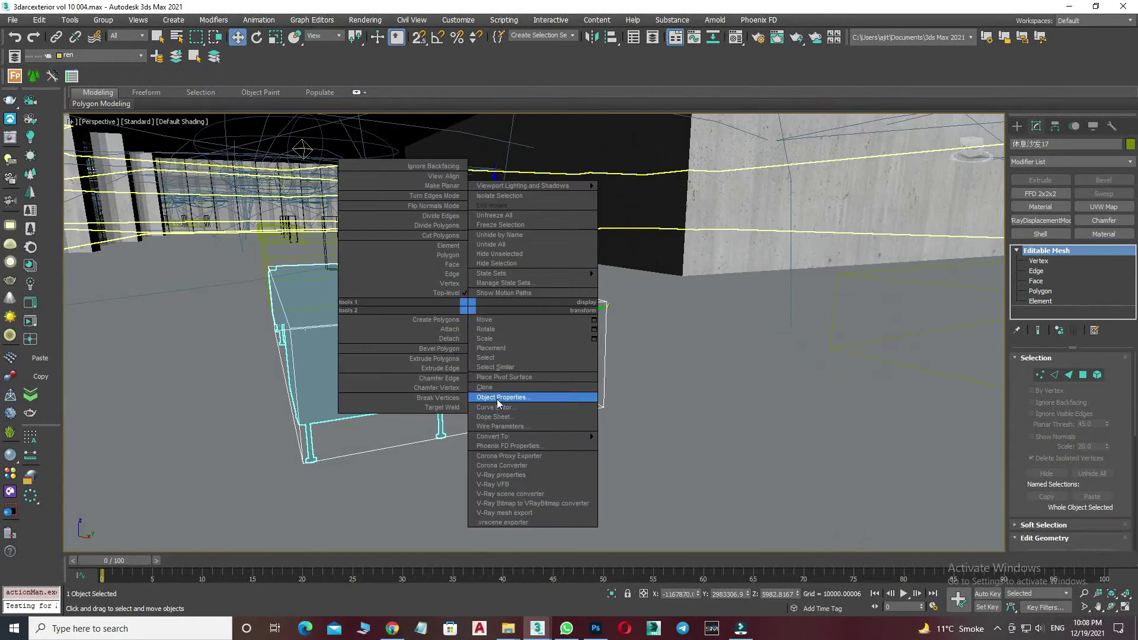
pyautogui.click(498, 398)
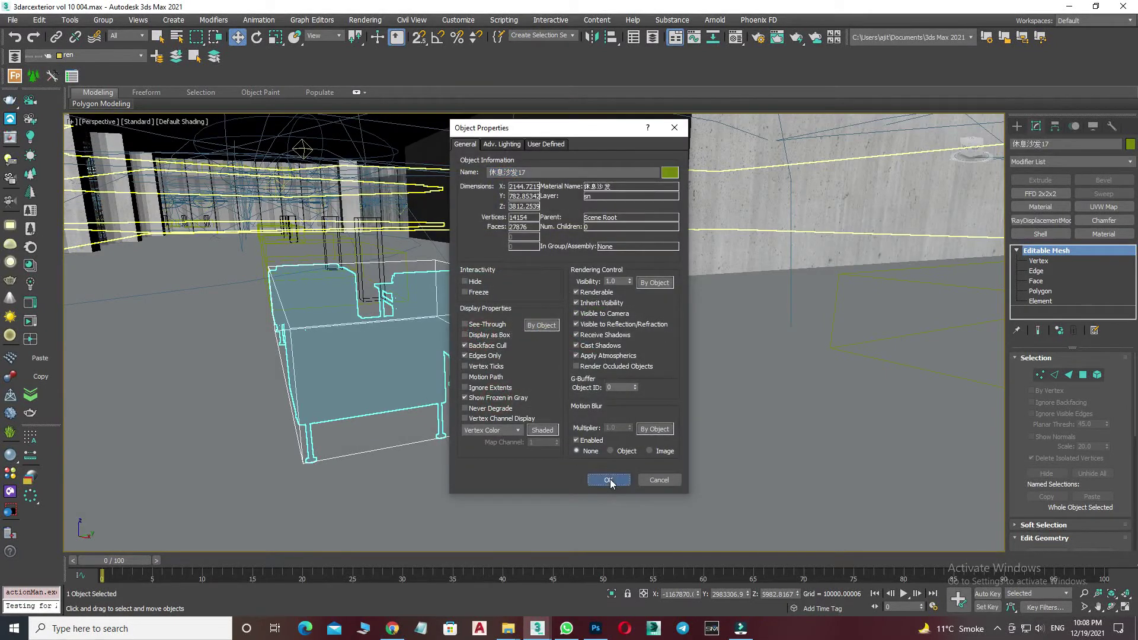
pyautogui.click(609, 480)
pyautogui.scroll(-3, 608, 477)
# Orbit to the tall box obj_16 and review its Object Properties
pyautogui.keyDown('alt'); pyautogui.moveTo(587, 450); pyautogui.dragTo(571, 261, button='middle'); pyautogui.keyUp('alt')
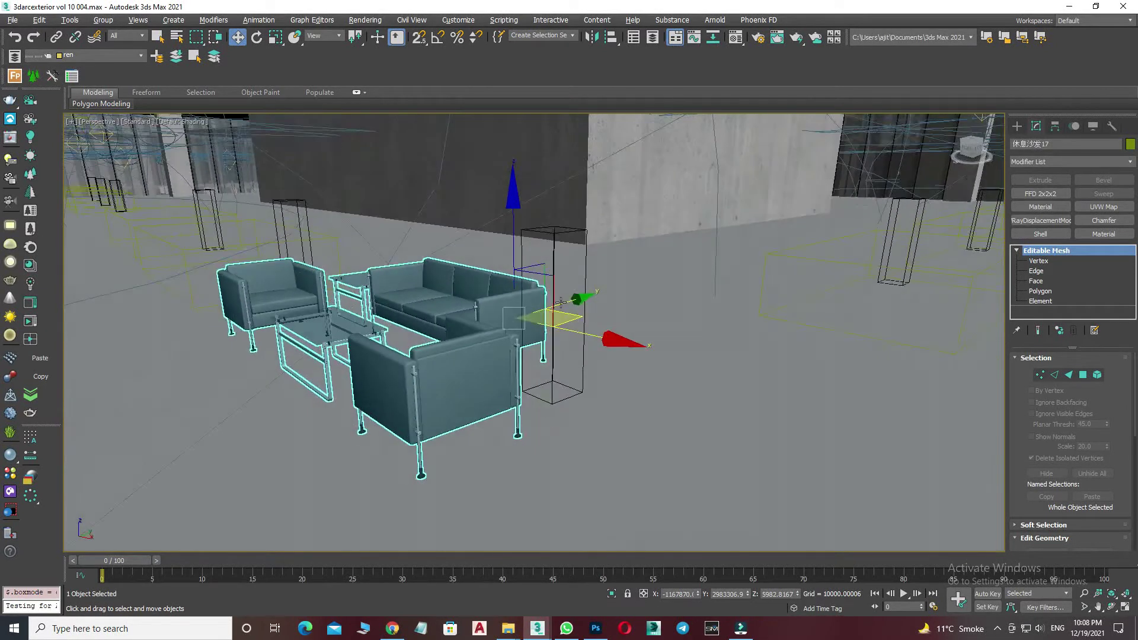
pyautogui.click(584, 255)
pyautogui.rightClick(581, 251)
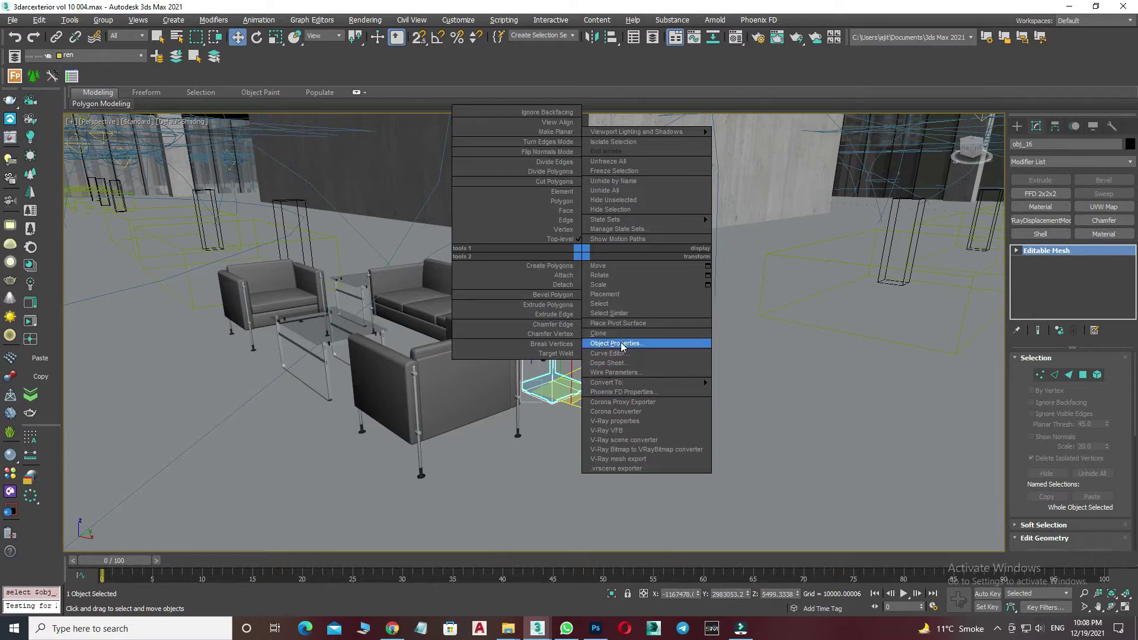
pyautogui.click(621, 346)
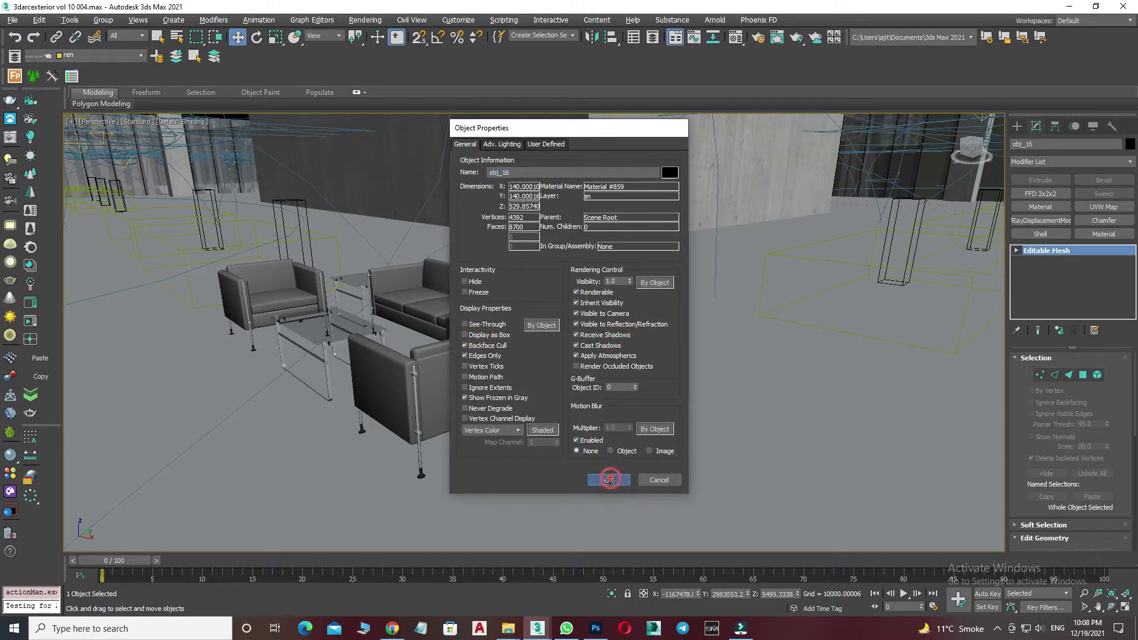
pyautogui.click(609, 480)
pyautogui.keyDown('alt'); pyautogui.moveTo(605, 468); pyautogui.dragTo(598, 459, button='middle'); pyautogui.keyUp('alt')
pyautogui.scroll(-3, 598, 459)
# Zoom out and bring up the command panel's Display settings
pyautogui.scroll(8, 599, 459)
pyautogui.scroll(-2, 599, 459)
pyautogui.scroll(-3, 598, 459)
pyautogui.scroll(-3, 598, 458)
pyautogui.scroll(-2, 599, 458)
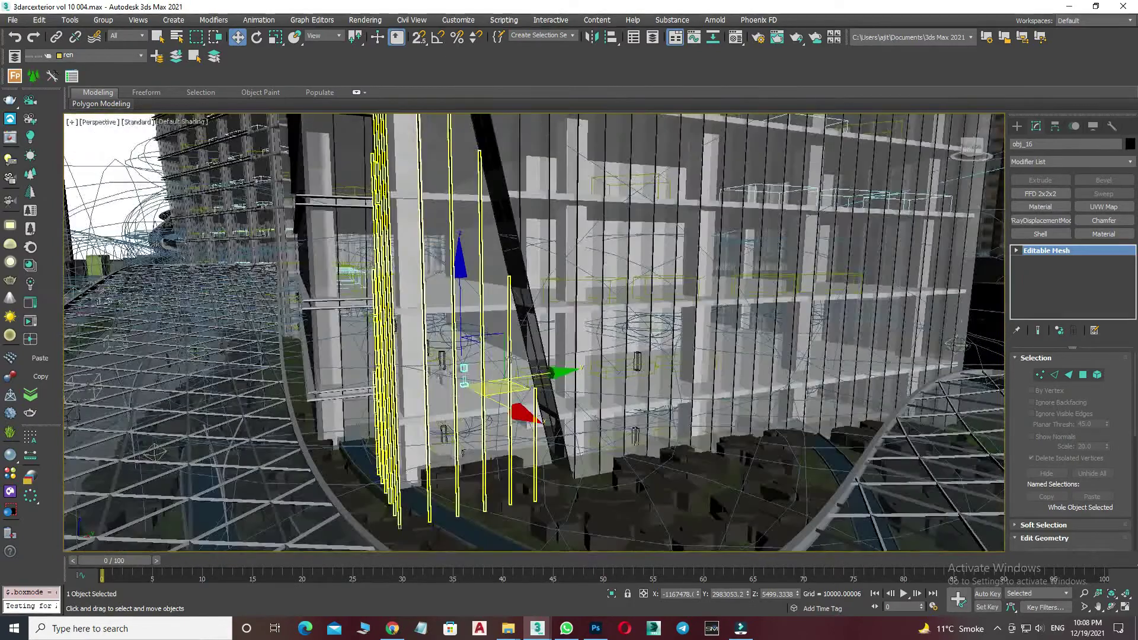
pyautogui.scroll(-3, 852, 279)
pyautogui.scroll(-1, 852, 279)
pyautogui.scroll(-3, 852, 279)
pyautogui.scroll(-1, 852, 278)
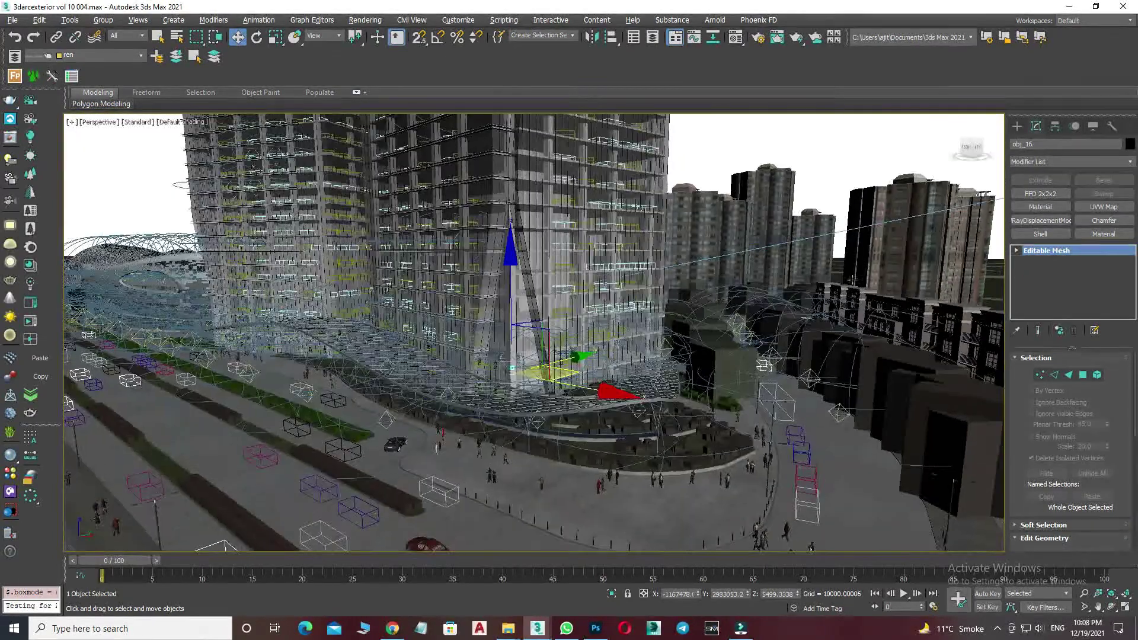
pyautogui.click(1097, 124)
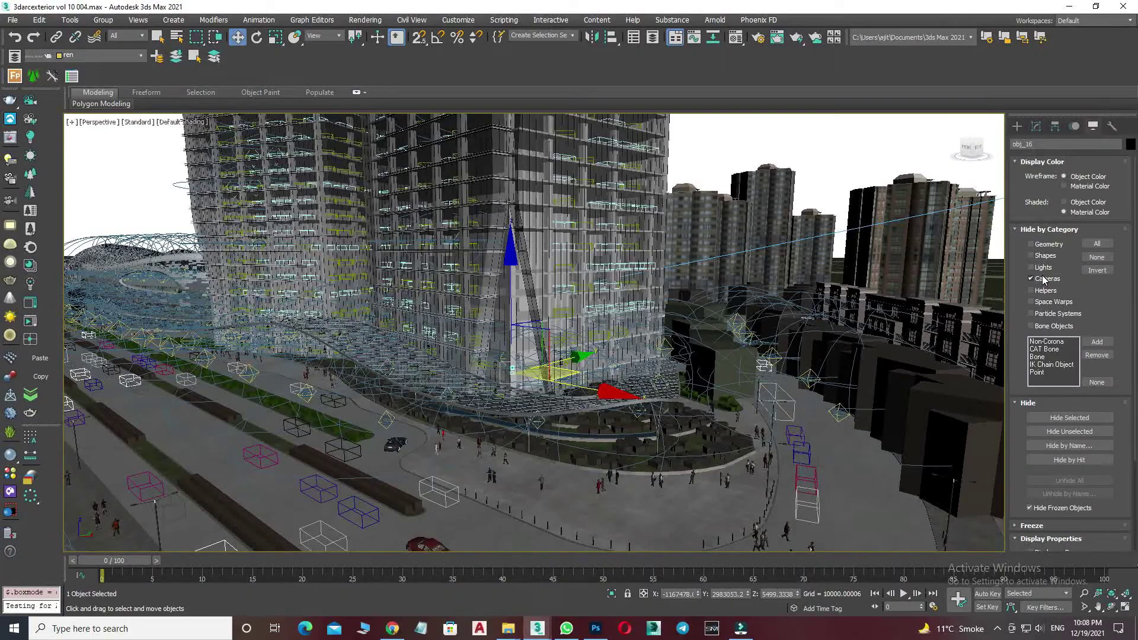
# Orbit and pan in close to the tower's glass wall and base stairs
pyautogui.keyDown('alt'); pyautogui.moveTo(681, 338); pyautogui.dragTo(736, 346, button='middle'); pyautogui.keyUp('alt')
pyautogui.moveTo(403, 418)
pyautogui.keyDown('alt'); pyautogui.mouseDown(button='middle')
pyautogui.moveTo(522, 415)
pyautogui.moveTo(569, 399)
pyautogui.moveTo(501, 321)
pyautogui.moveTo(681, 363)
pyautogui.moveTo(582, 466)
pyautogui.moveTo(559, 421)
pyautogui.moveTo(566, 323)
pyautogui.moveTo(598, 401)
pyautogui.moveTo(634, 447)
pyautogui.mouseUp(button='middle'); pyautogui.keyUp('alt')
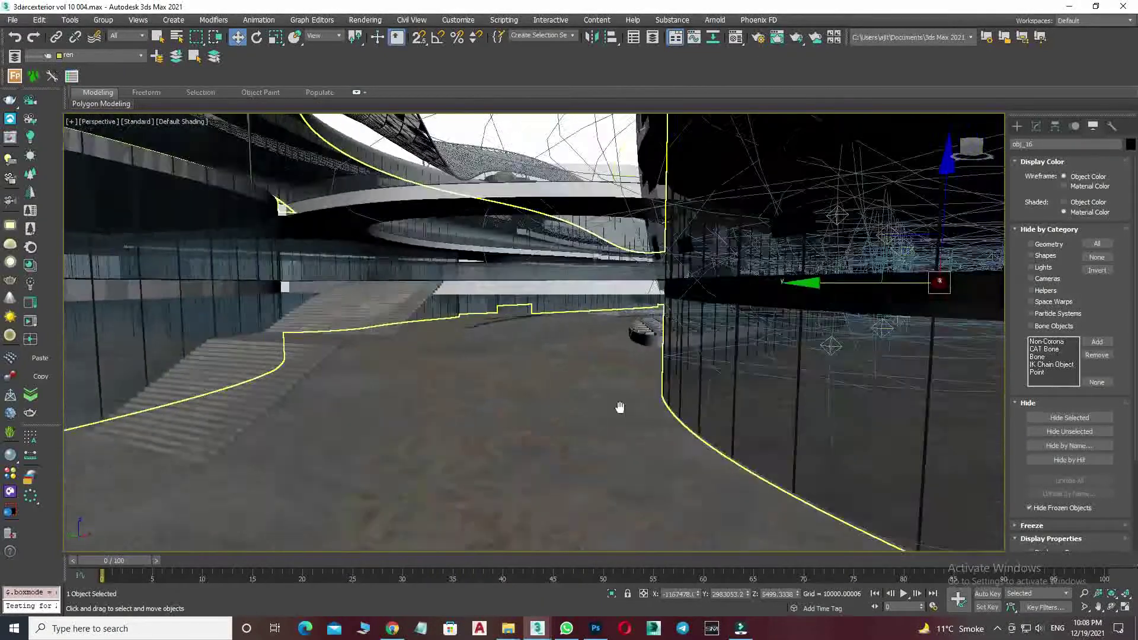
pyautogui.moveTo(620, 407)
pyautogui.mouseDown(button='middle')
pyautogui.moveTo(564, 411)
pyautogui.moveTo(846, 443)
pyautogui.mouseUp(button='middle')
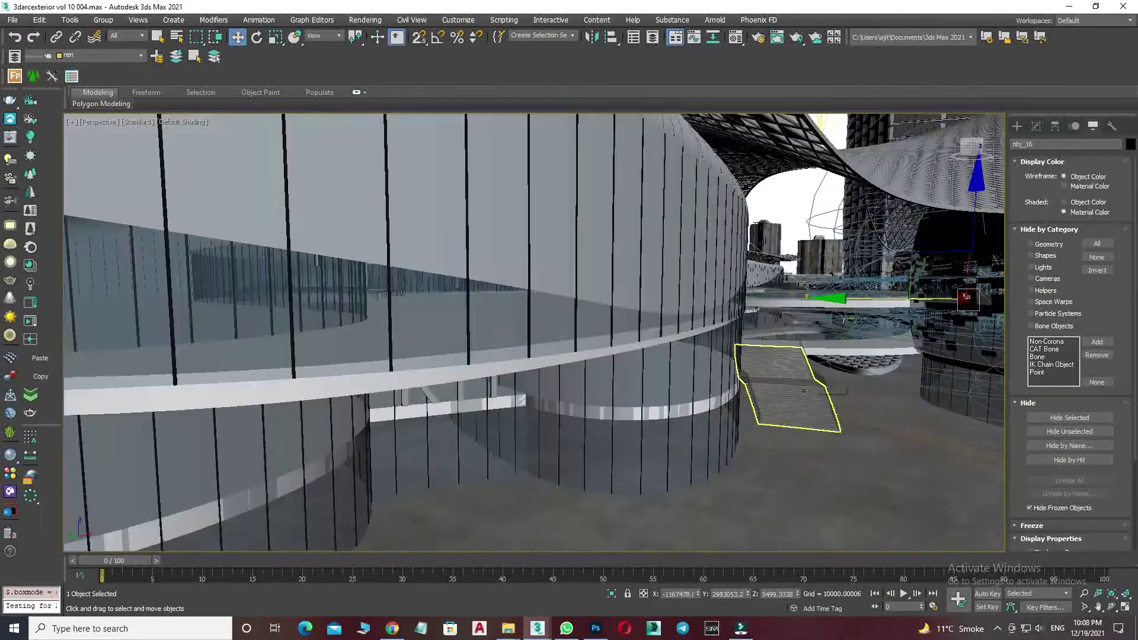
# Orbit and zoom around the city towers, toggling wireframe display with F3
pyautogui.scroll(-10, 803, 389)
pyautogui.keyDown('alt'); pyautogui.moveTo(803, 390); pyautogui.dragTo(774, 445, button='middle'); pyautogui.keyUp('alt')
pyautogui.scroll(5, 458, 237)
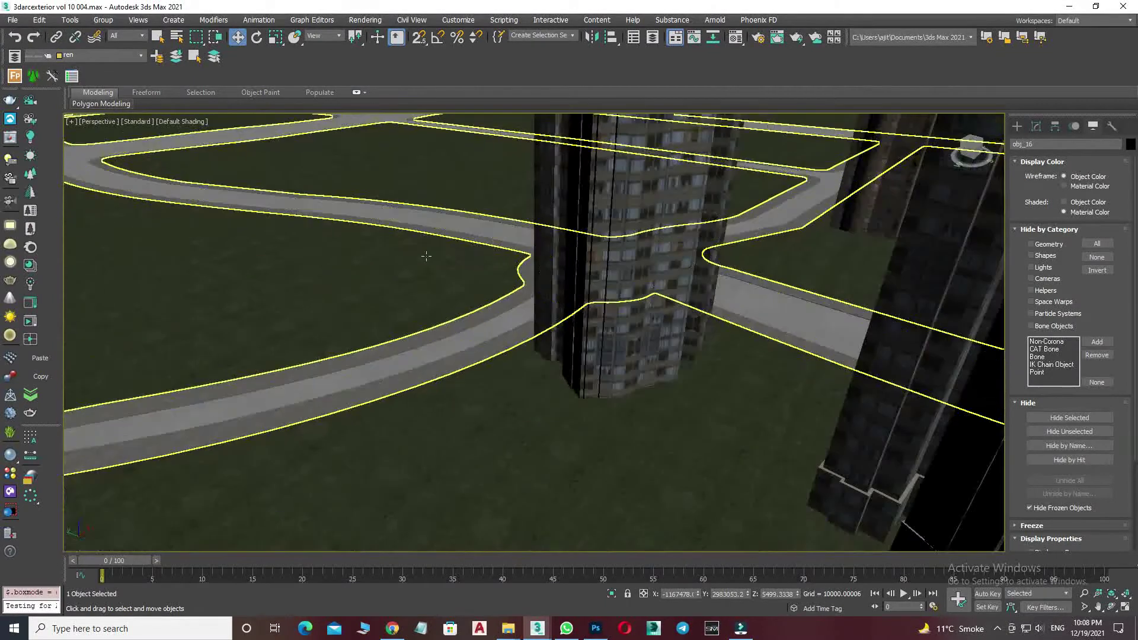
pyautogui.scroll(-2, 397, 291)
pyautogui.keyDown('alt'); pyautogui.moveTo(375, 255); pyautogui.dragTo(515, 234, button='middle'); pyautogui.keyUp('alt')
pyautogui.scroll(5, 539, 255)
pyautogui.scroll(3, 593, 299)
pyautogui.press('F3')
pyautogui.press('F3')
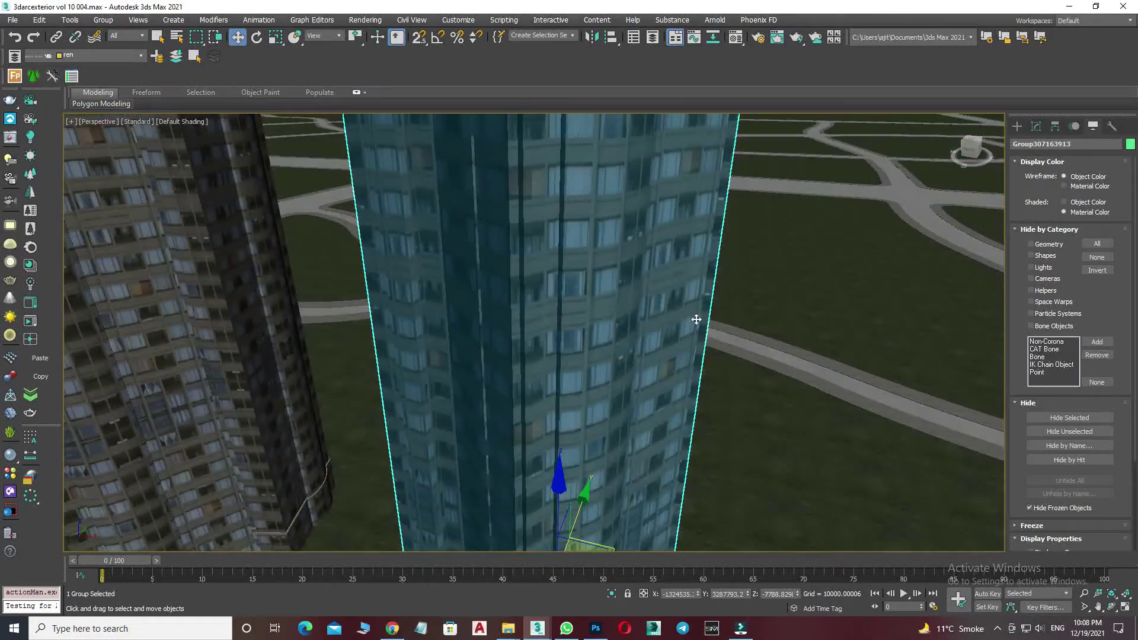
pyautogui.scroll(-5, 784, 303)
pyautogui.keyDown('alt'); pyautogui.moveTo(785, 302); pyautogui.dragTo(651, 320, button='middle'); pyautogui.keyUp('alt')
pyautogui.scroll(-3, 741, 308)
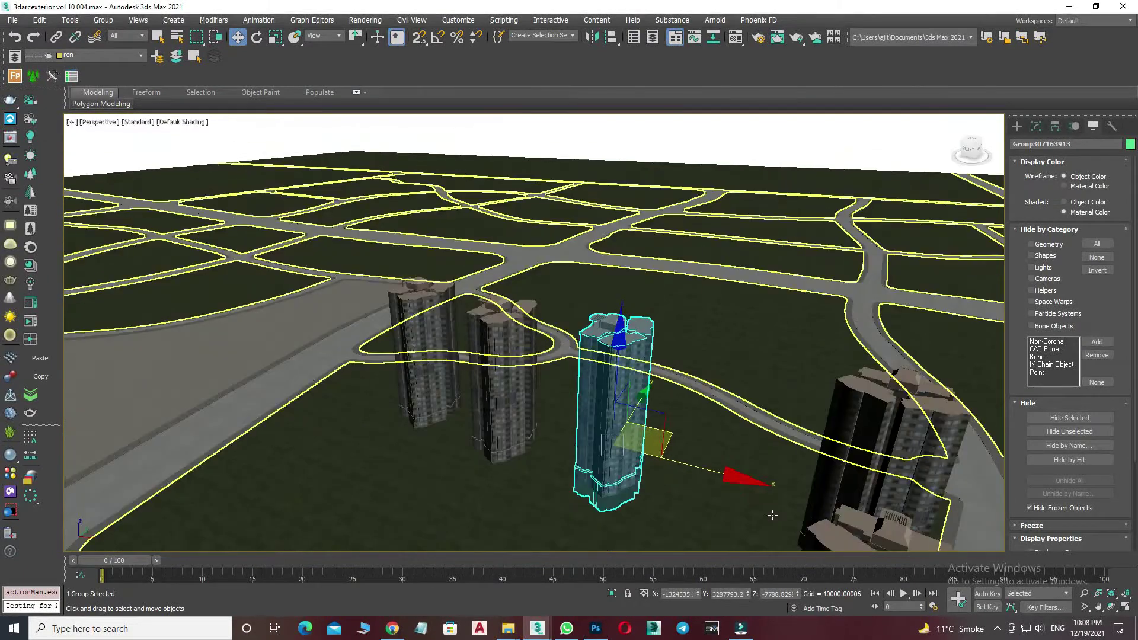
pyautogui.scroll(4, 588, 336)
pyautogui.scroll(-4, 588, 336)
pyautogui.scroll(4, 588, 336)
pyautogui.scroll(-4, 622, 385)
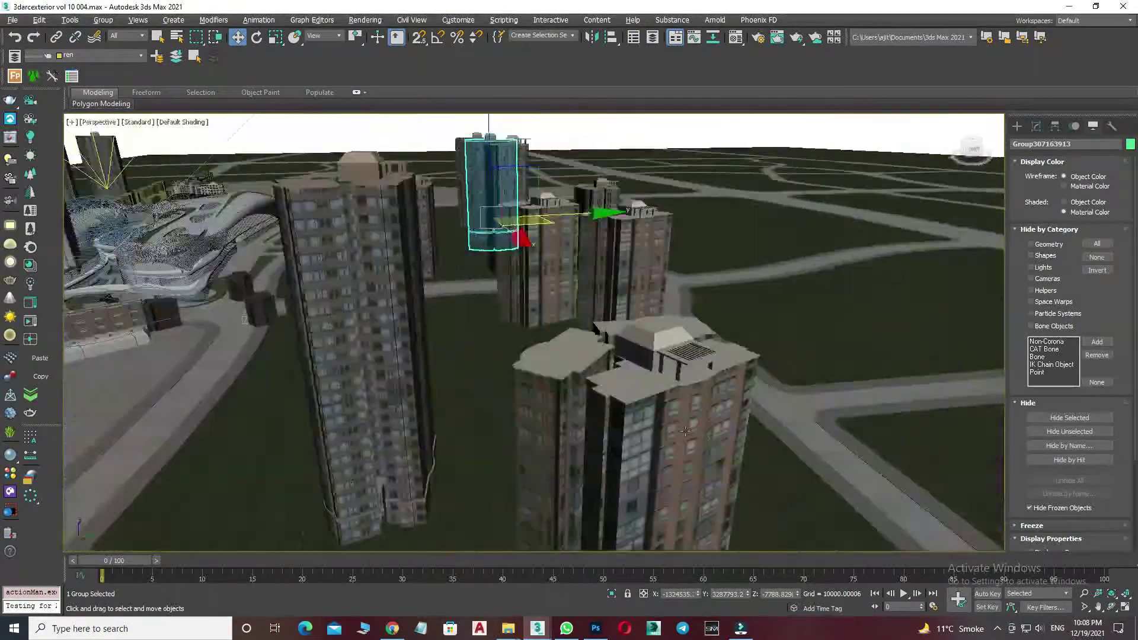
pyautogui.keyDown('alt'); pyautogui.moveTo(622, 385); pyautogui.dragTo(684, 443, button='middle'); pyautogui.keyUp('alt')
pyautogui.scroll(-2, 685, 443)
# Select and frame the M1_mass tower, orbit lower, then deselect it
pyautogui.keyDown('alt'); pyautogui.moveTo(437, 424); pyautogui.dragTo(347, 342, button='middle'); pyautogui.keyUp('alt')
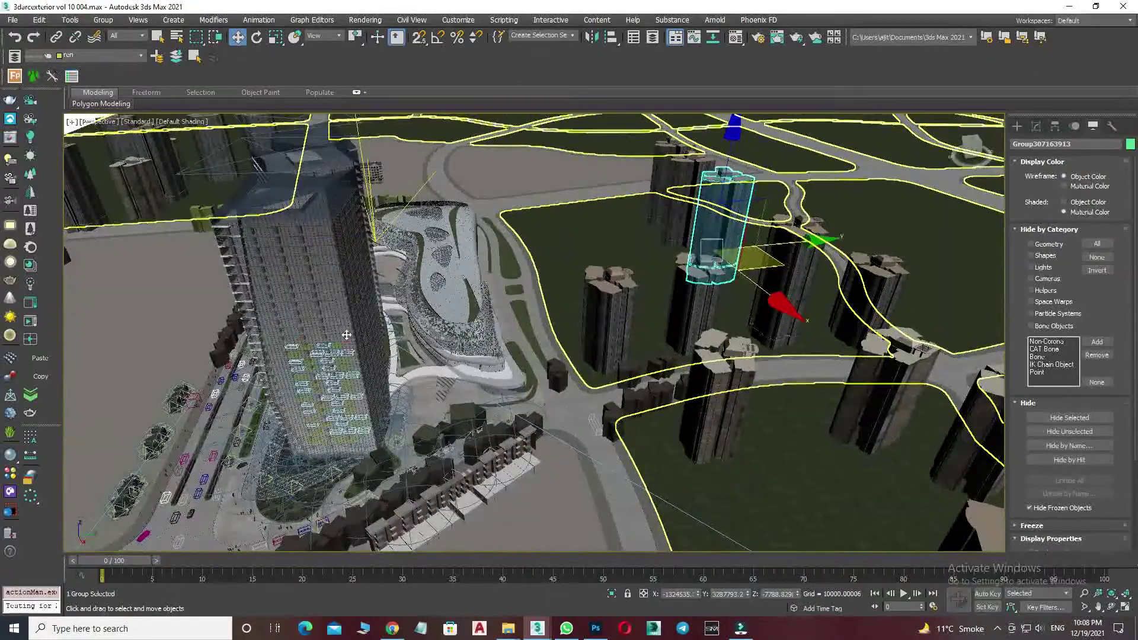
pyautogui.click(352, 341)
pyautogui.press('z')
pyautogui.scroll(-3, 717, 441)
pyautogui.moveTo(717, 442)
pyautogui.keyDown('alt'); pyautogui.mouseDown(button='middle')
pyautogui.moveTo(717, 405)
pyautogui.moveTo(755, 481)
pyautogui.mouseUp(button='middle'); pyautogui.keyUp('alt')
pyautogui.scroll(3, 717, 404)
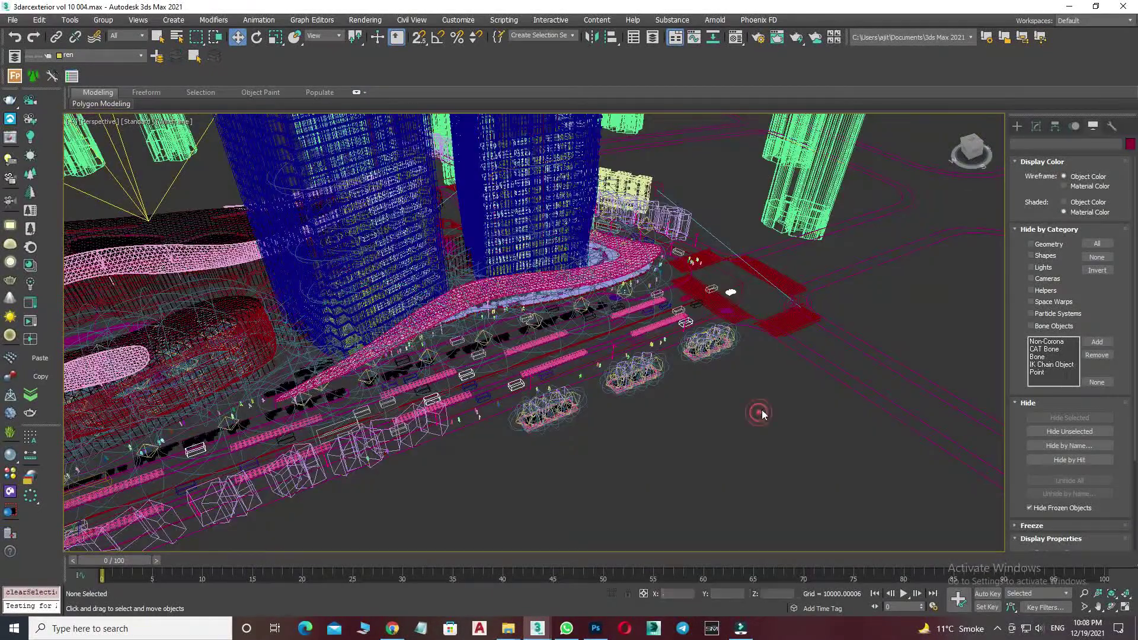
pyautogui.click(762, 409)
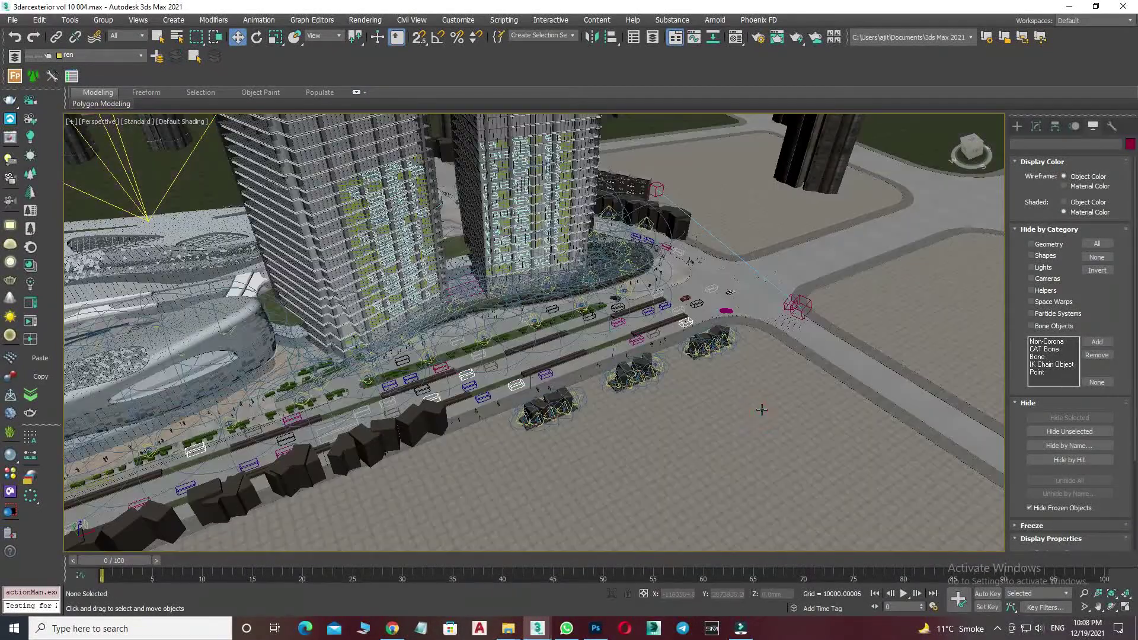
pyautogui.click(391, 628)
# Preview 016.jpg, scroll to the folder's last images, then go to the Quick3ds tab
pyautogui.doubleClick(304, 447)
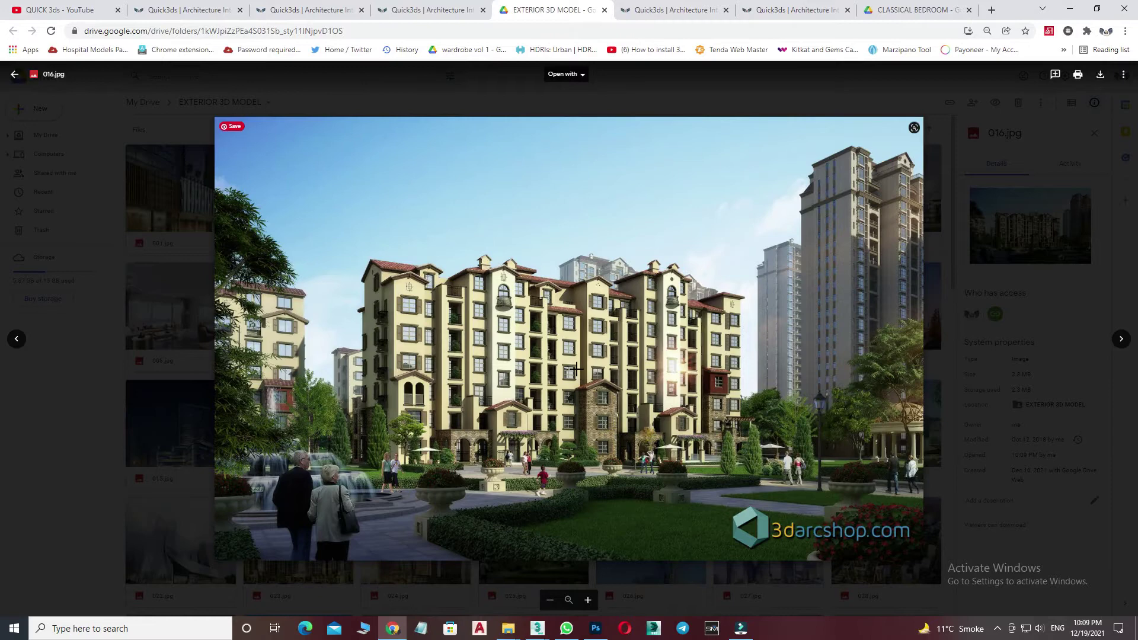
pyautogui.press('Escape')
pyautogui.scroll(-4, 398, 381)
pyautogui.scroll(-4, 398, 380)
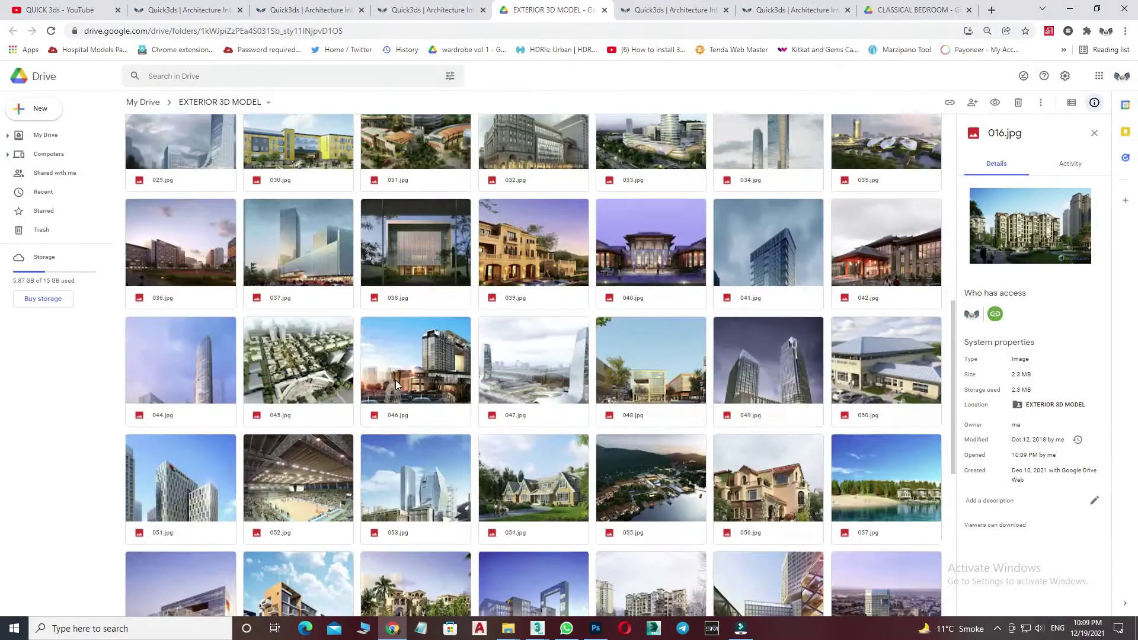
pyautogui.scroll(-4, 402, 378)
pyautogui.scroll(-4, 408, 382)
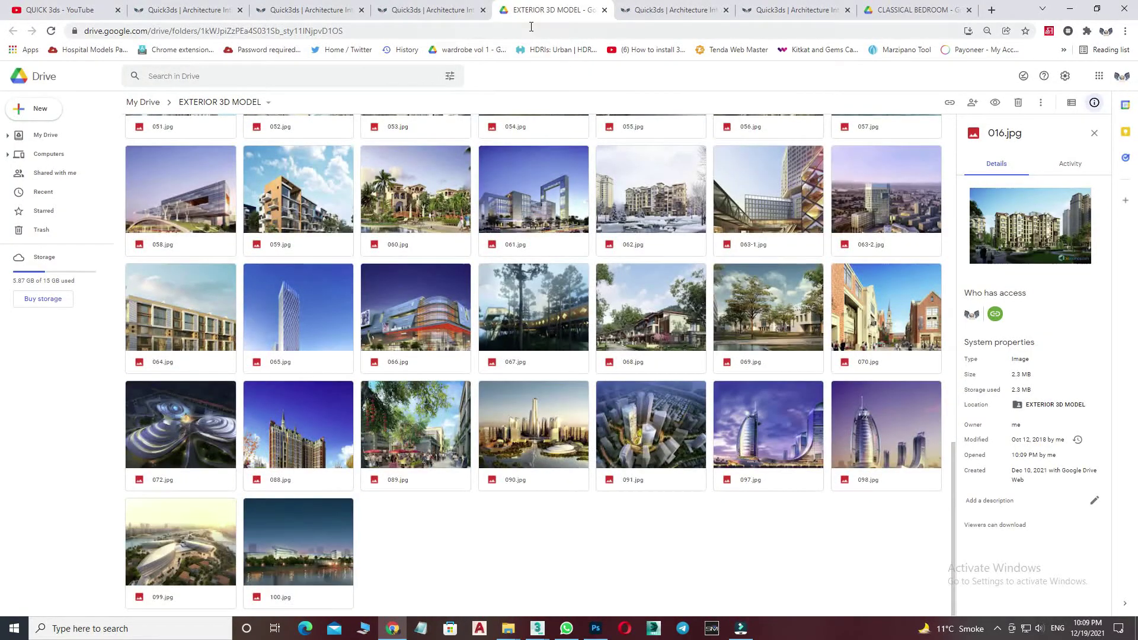
pyautogui.click(433, 13)
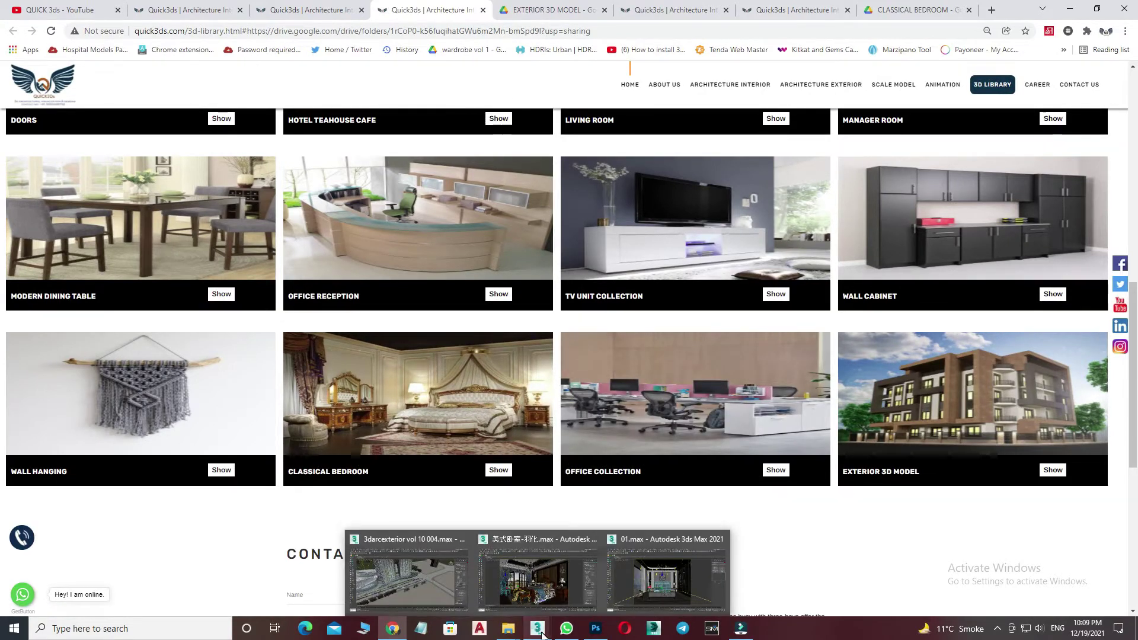
pyautogui.moveTo(695, 396)
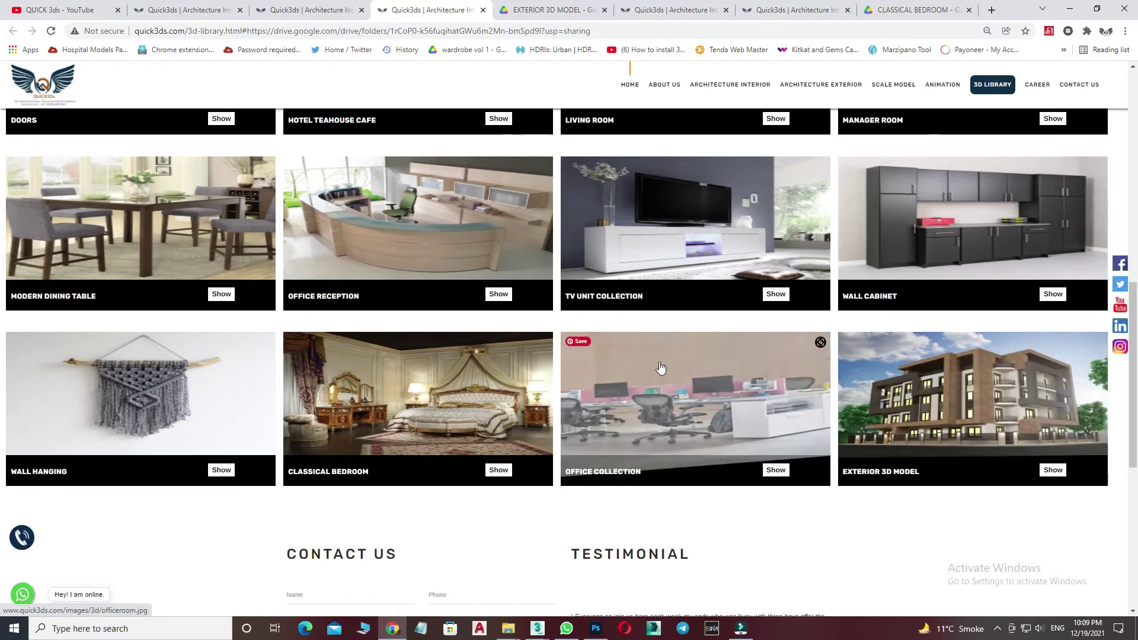
# Scroll the 3D Library page and open the green WhatsApp chat icon
pyautogui.scroll(3, 658, 365)
pyautogui.scroll(3, 657, 364)
pyautogui.scroll(5, 658, 365)
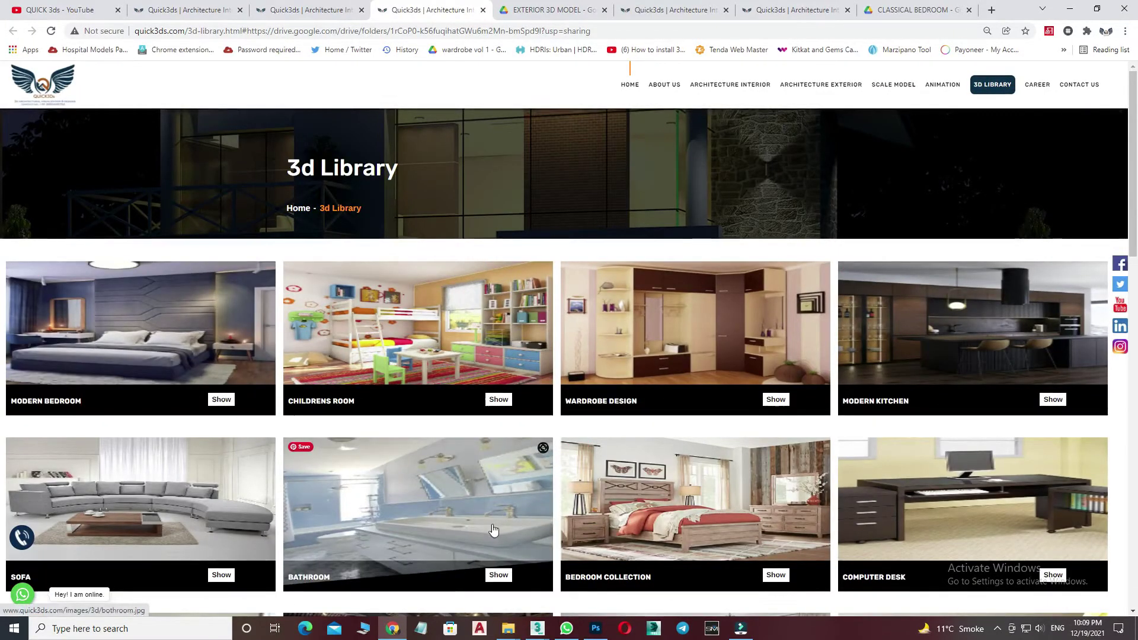
pyautogui.moveTo(215, 500)
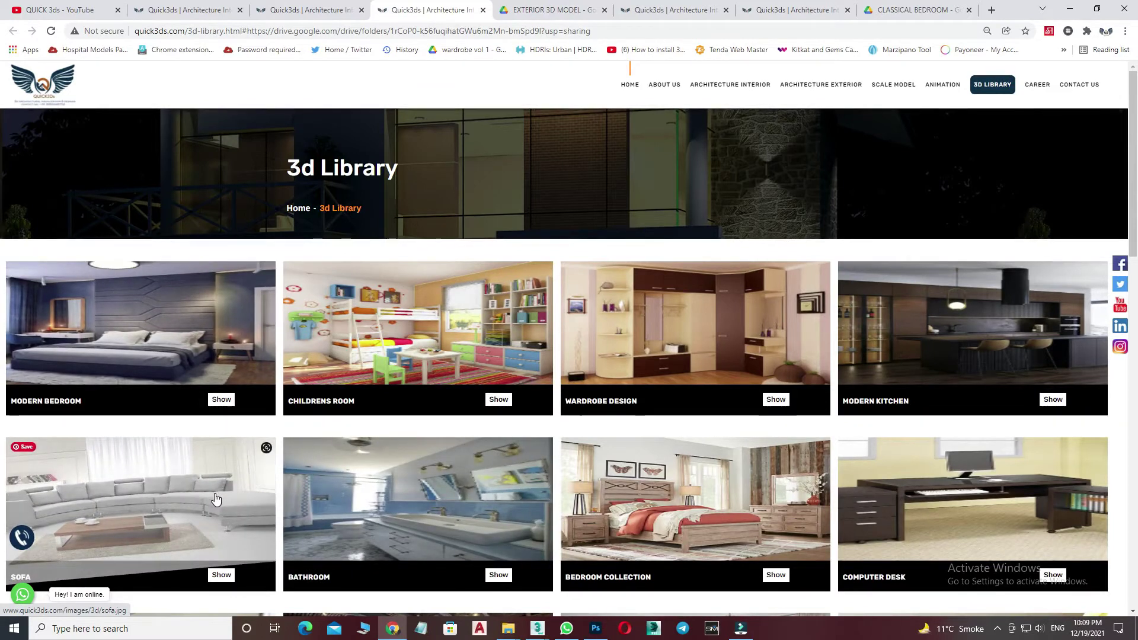
pyautogui.scroll(-1, 218, 497)
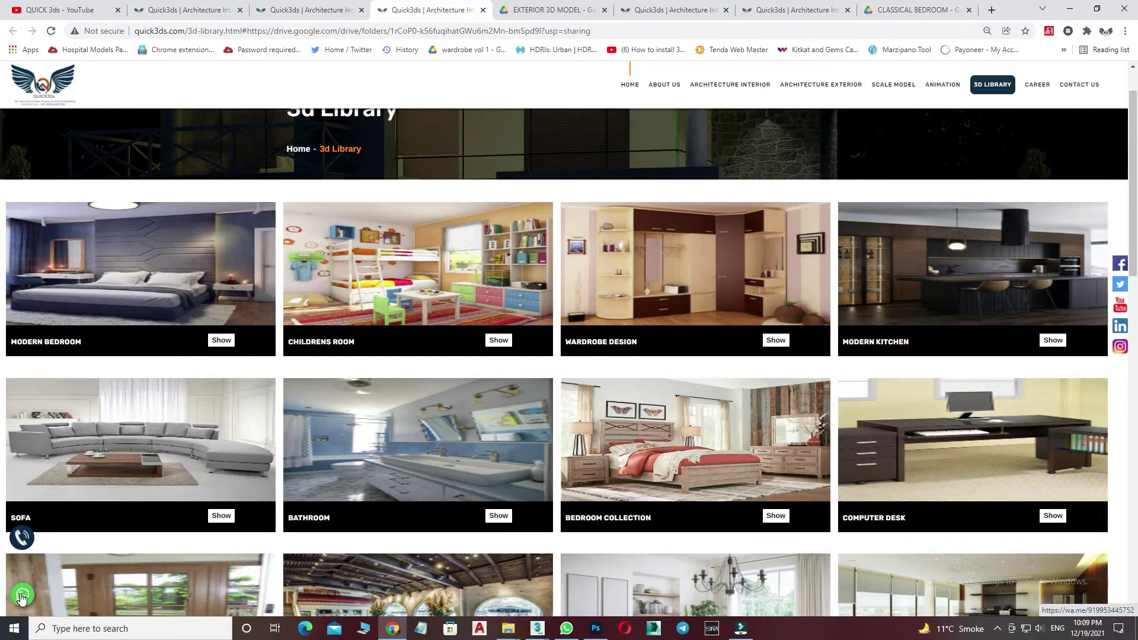
pyautogui.click(23, 596)
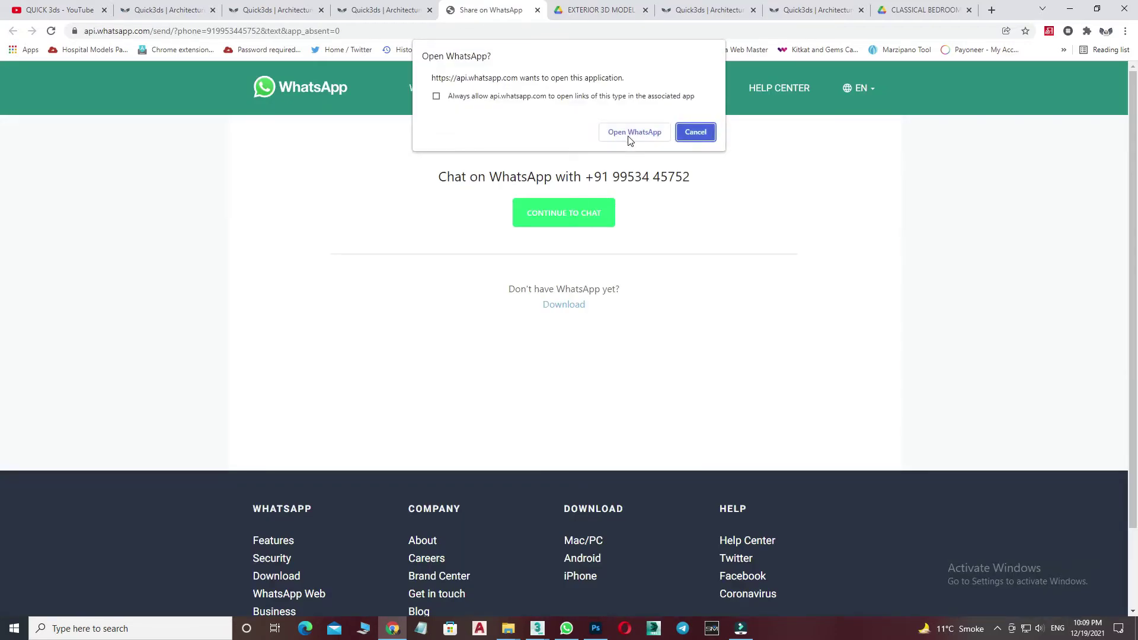
# Open the Quick3ds chat in WhatsApp desktop, minimize it, and close the share tab
pyautogui.click(630, 136)
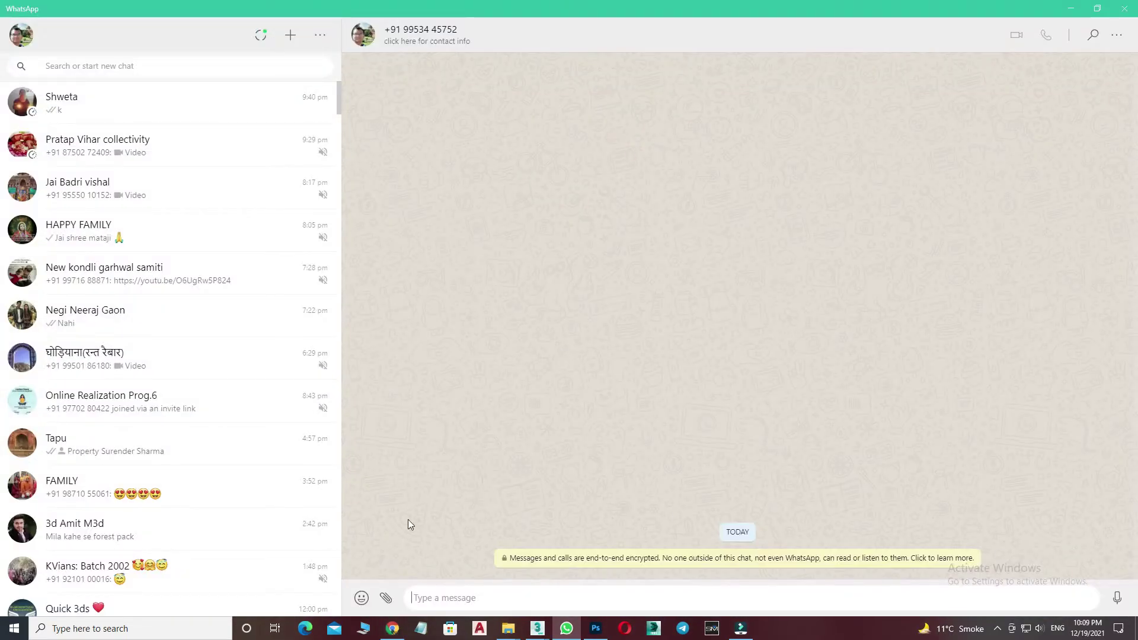
pyautogui.click(1078, 9)
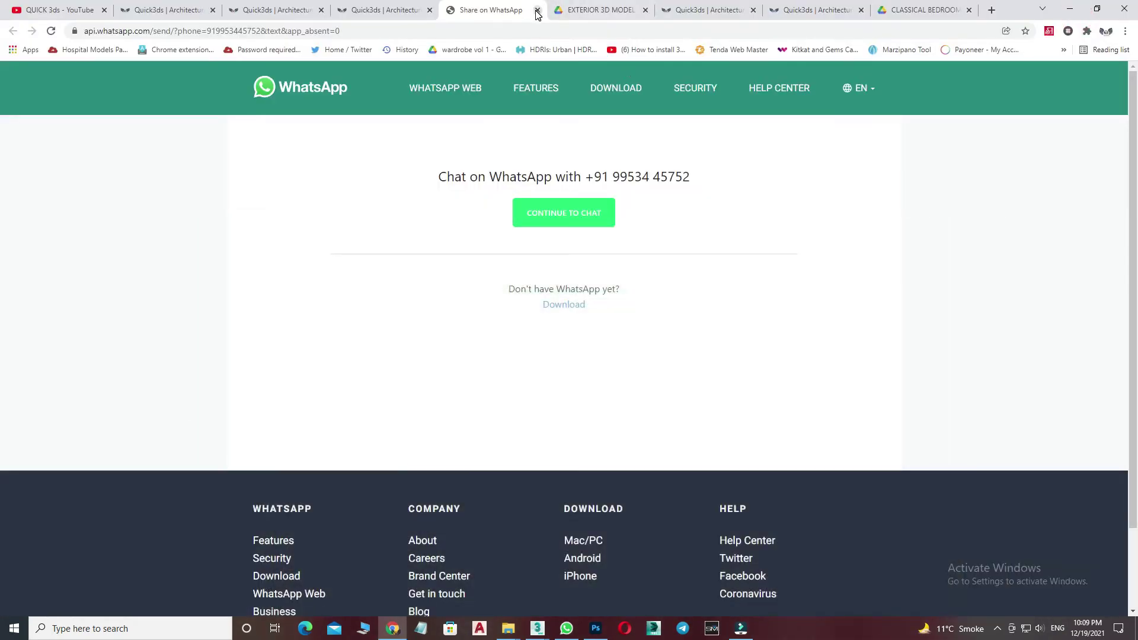
pyautogui.click(537, 11)
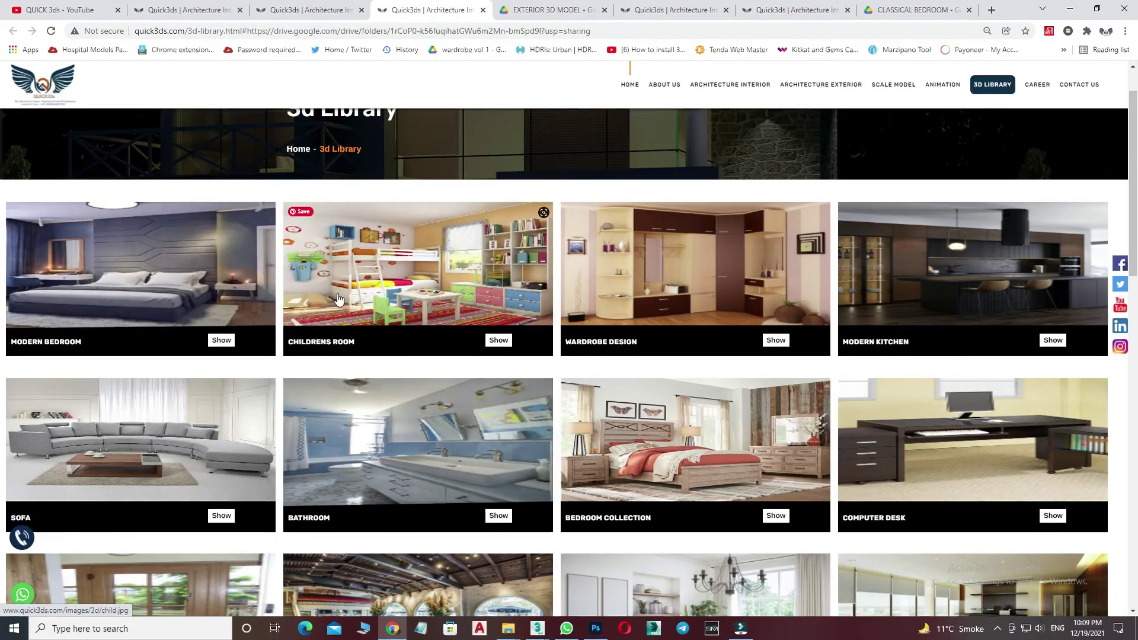
pyautogui.moveTo(695, 444)
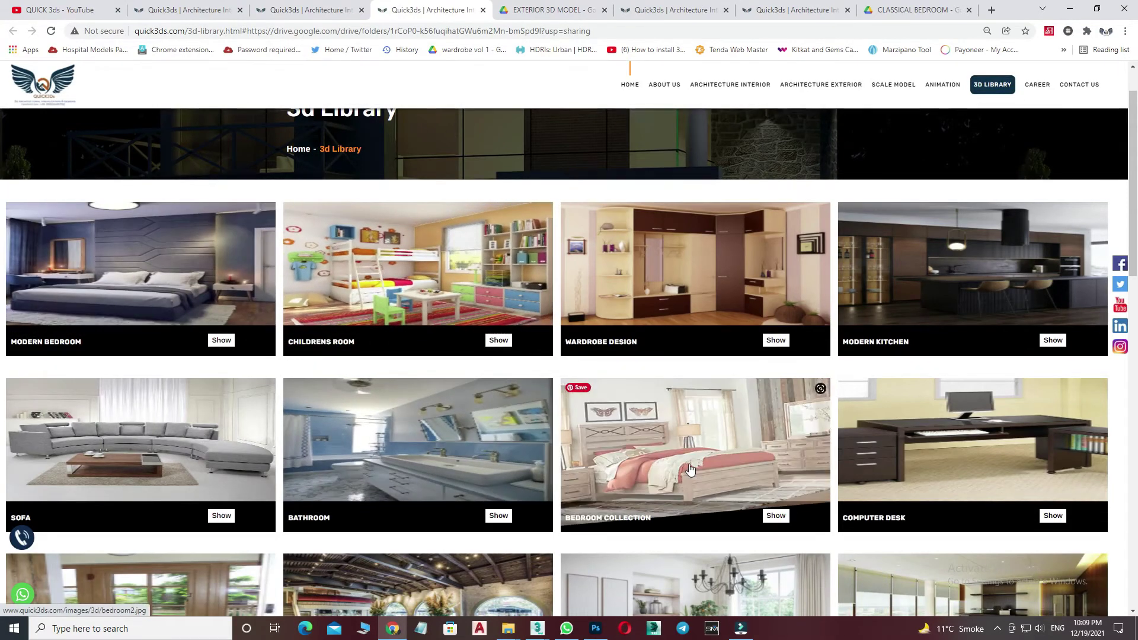
# Scroll the 3D Library down to the Contact Us form, then switch Quick3ds tabs
pyautogui.scroll(-5, 652, 444)
pyautogui.scroll(-2, 488, 554)
pyautogui.scroll(-5, 418, 503)
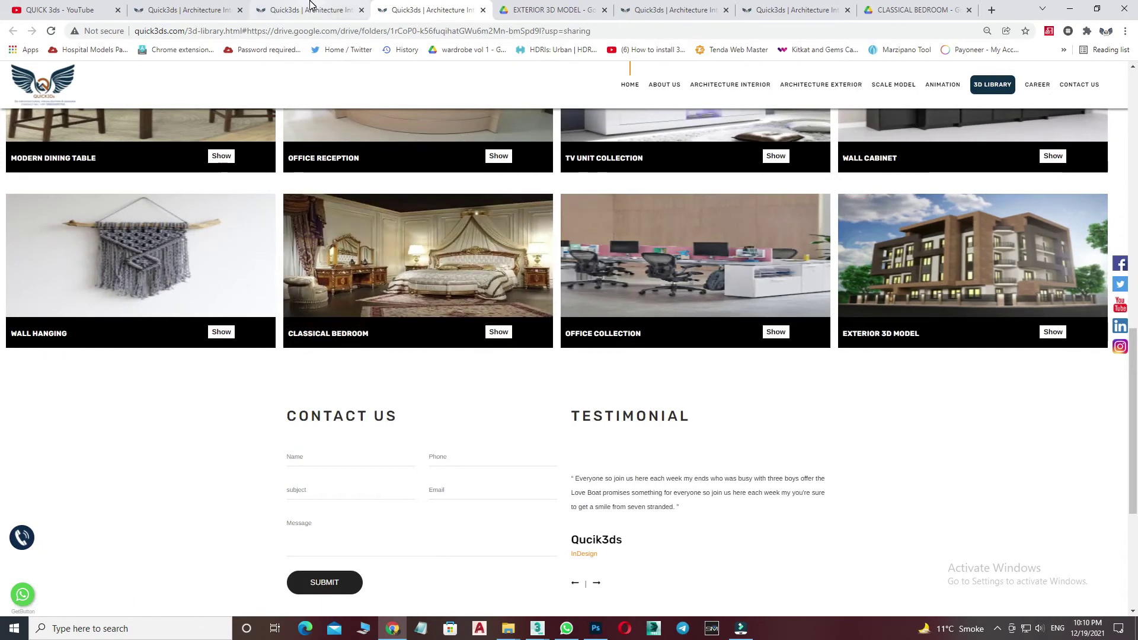
pyautogui.click(657, 12)
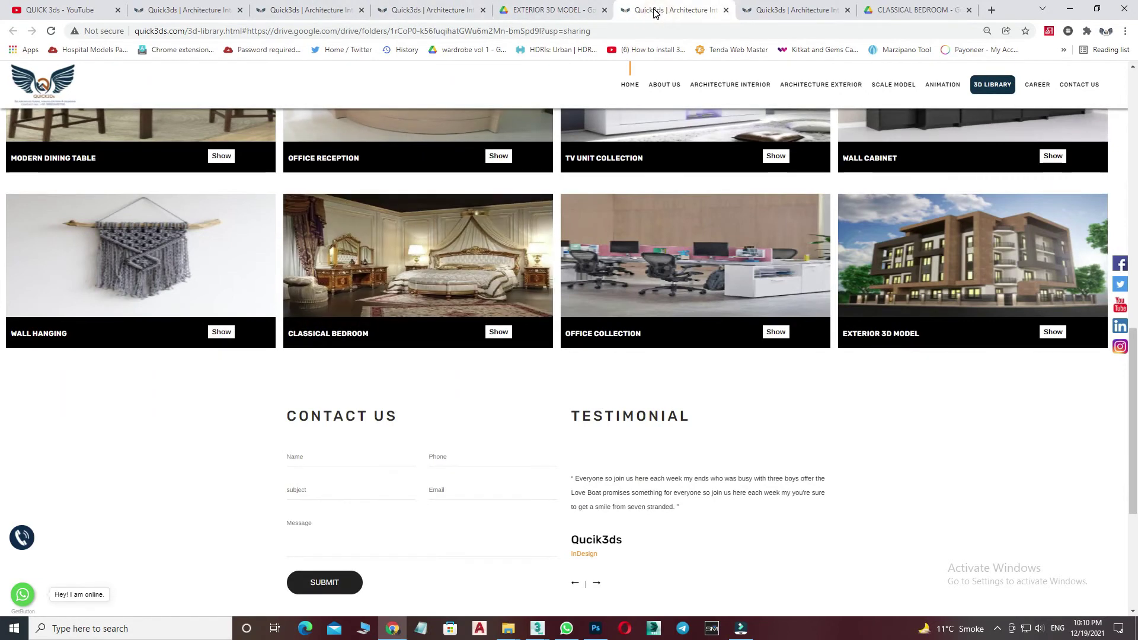